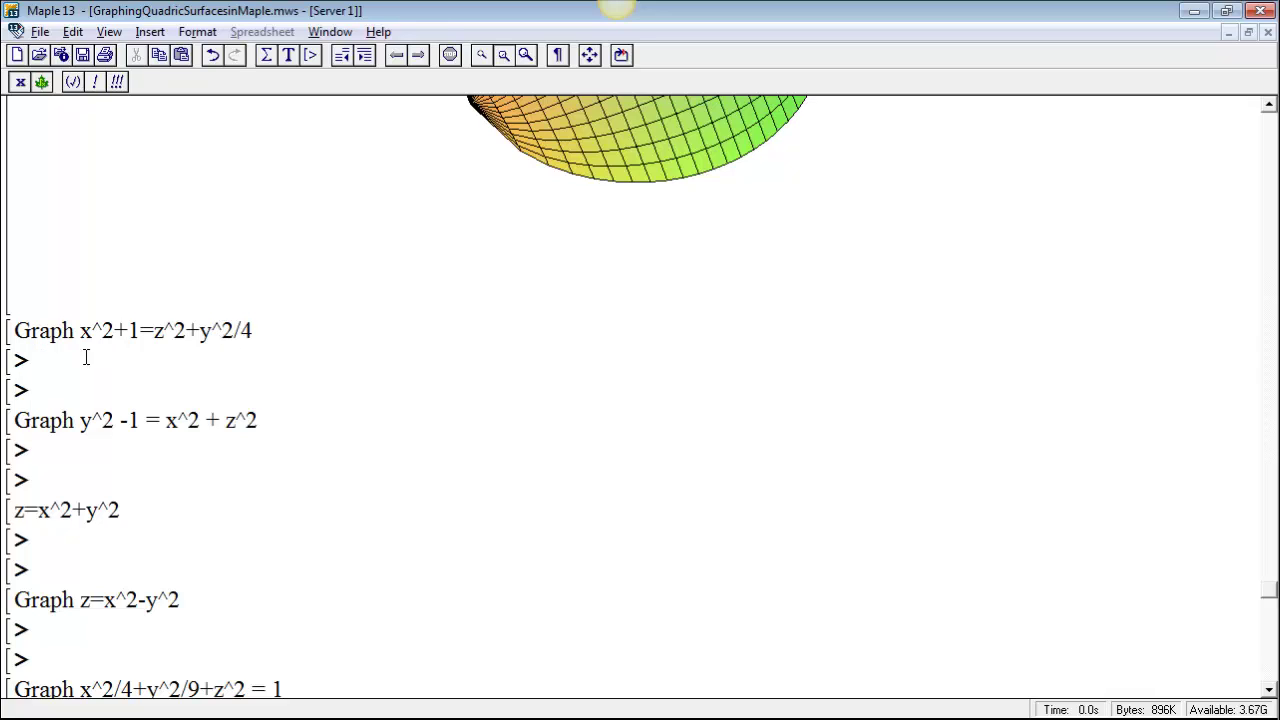
Step: Enter implicitplot3d(x^2+1=z^2+y^2/4, x=-4..4, z=-1..1, y=-2..2), run it, and return to the line start
text(implictplot3d(x^2)
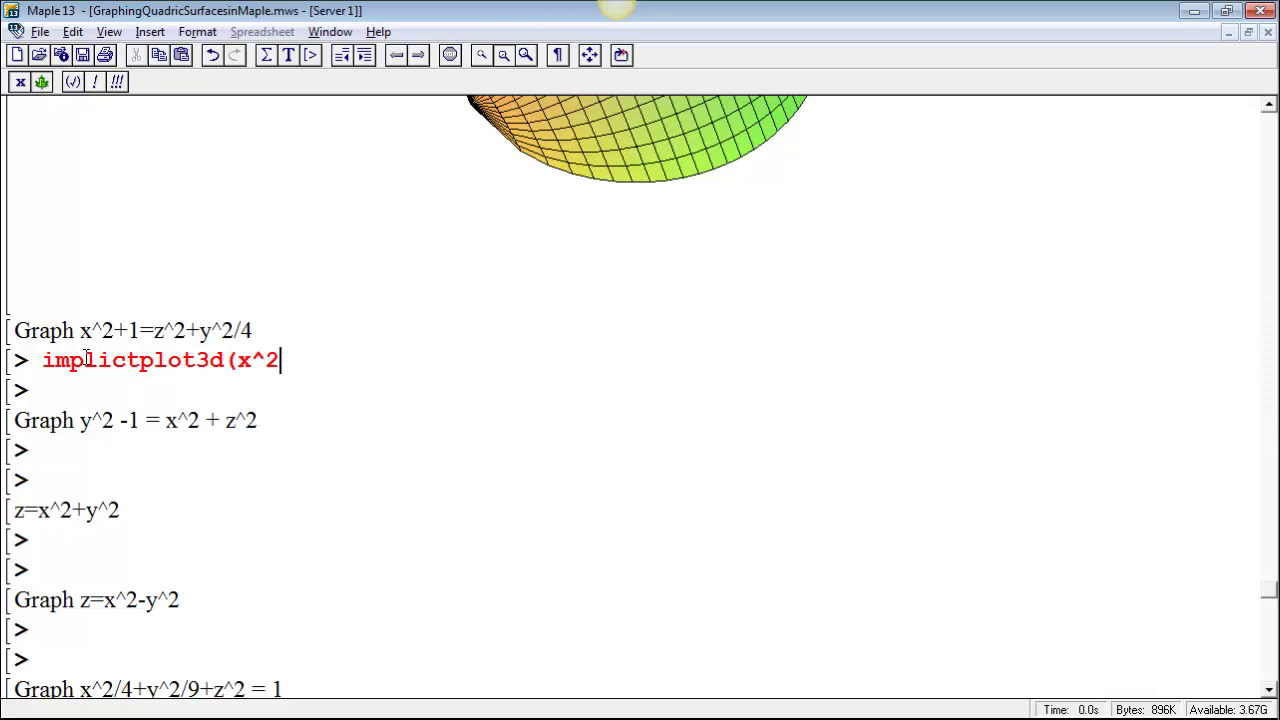
text(+1=z^2+y)
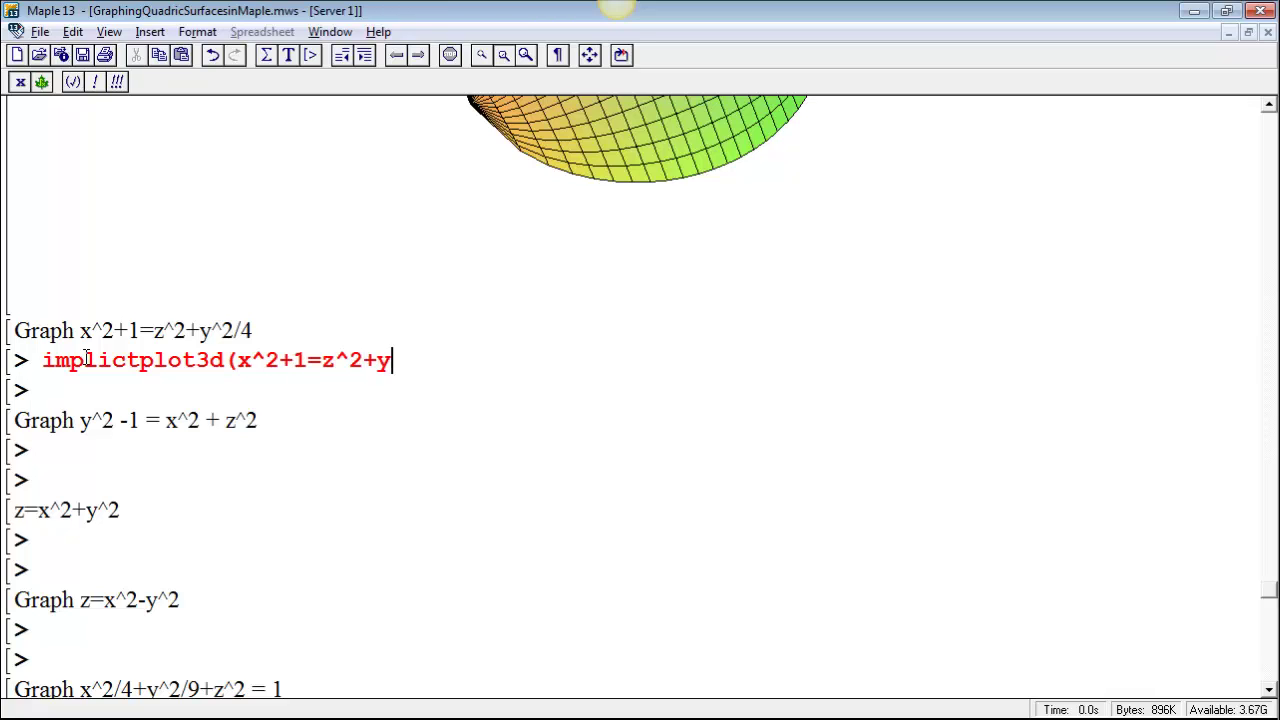
text(^2/4,x=)
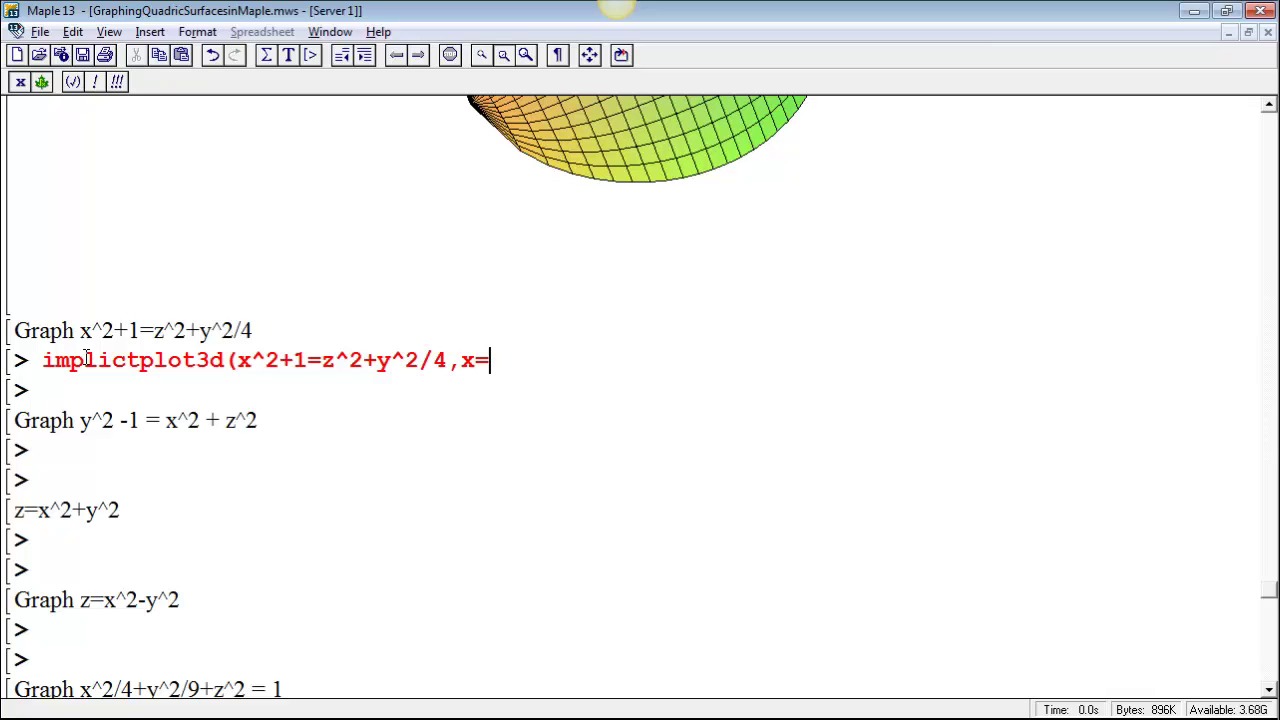
text(-4..4,)
key(BackSpace)
text(z=-1..1)
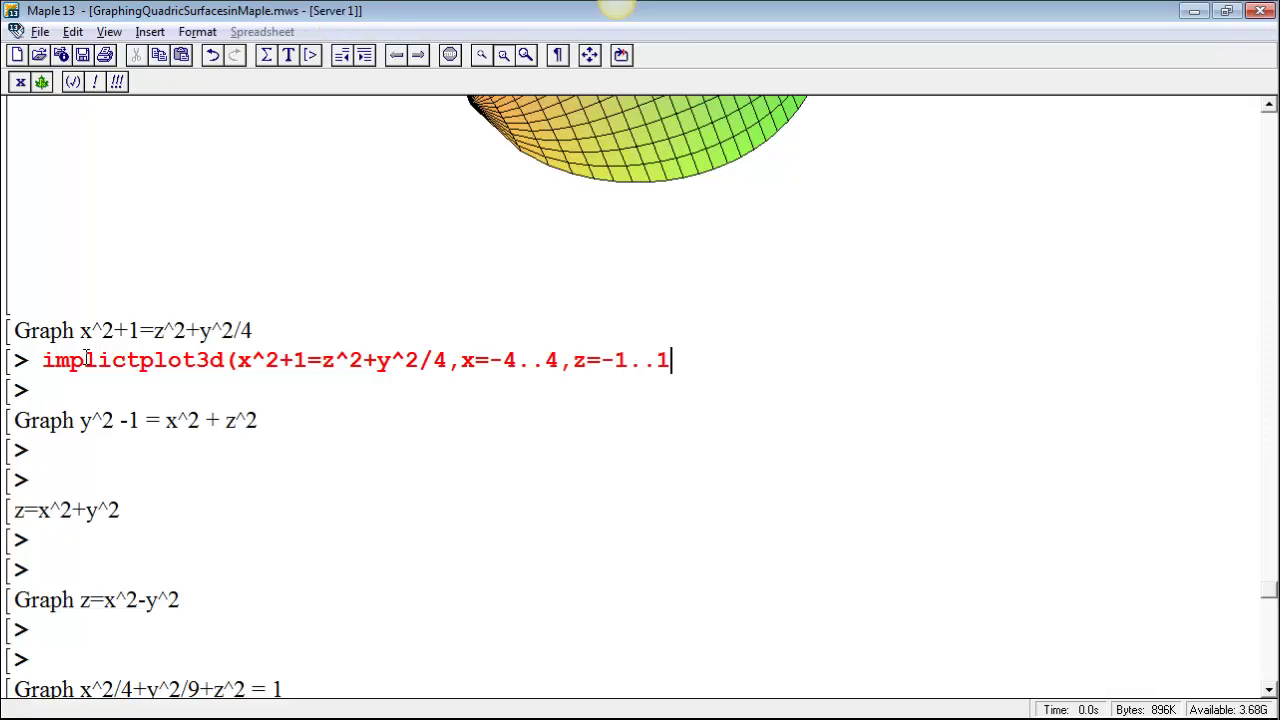
text(, )
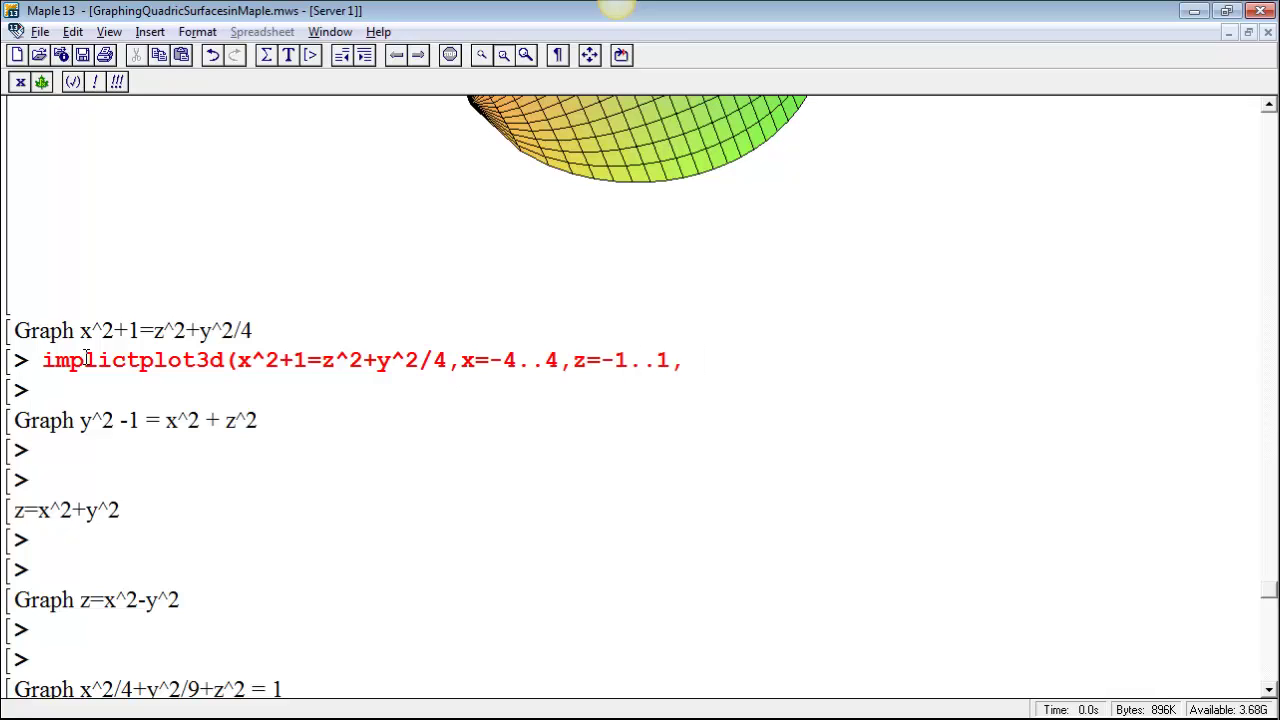
text(y=-2..2);)
key(Return)
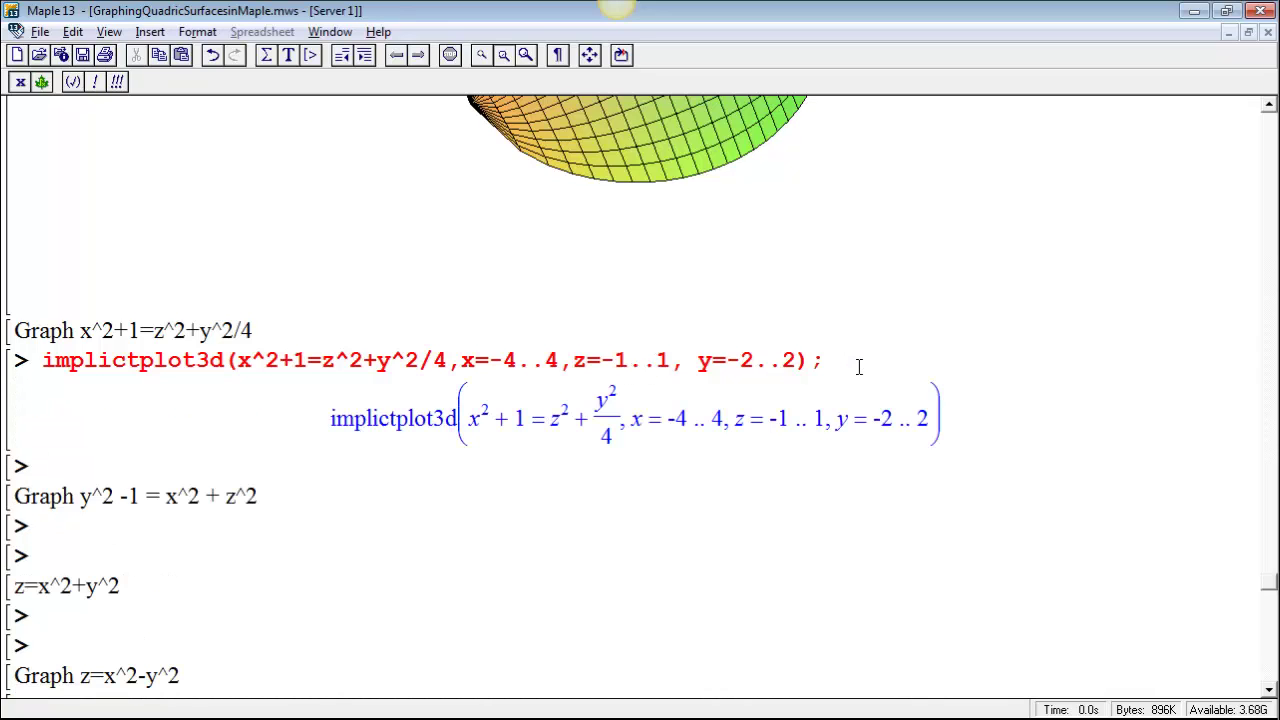
key(Up)
key(Up)
key(Home)
Step: Insert the missing 'i', run the hyperboloid plot, and rotate it to a new viewpoint
text(i)
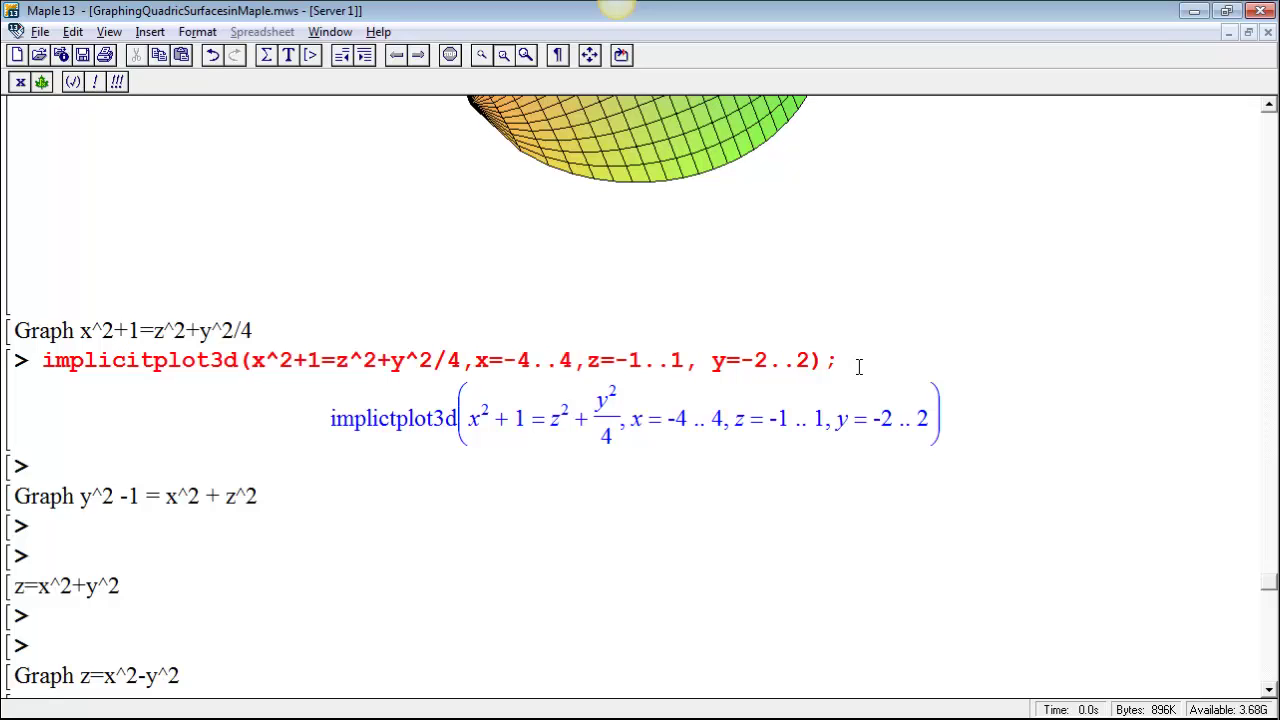
key(Return)
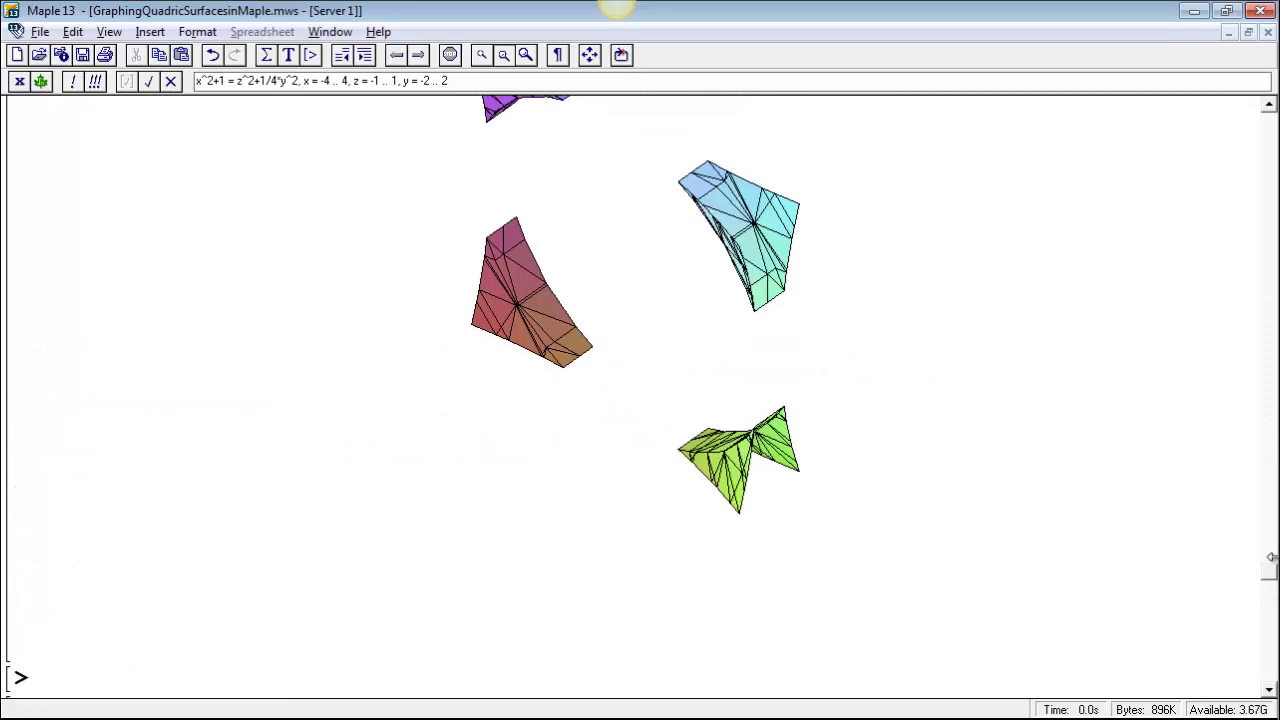
drag(1269, 570, 1267, 558)
drag(843, 408, 815, 412)
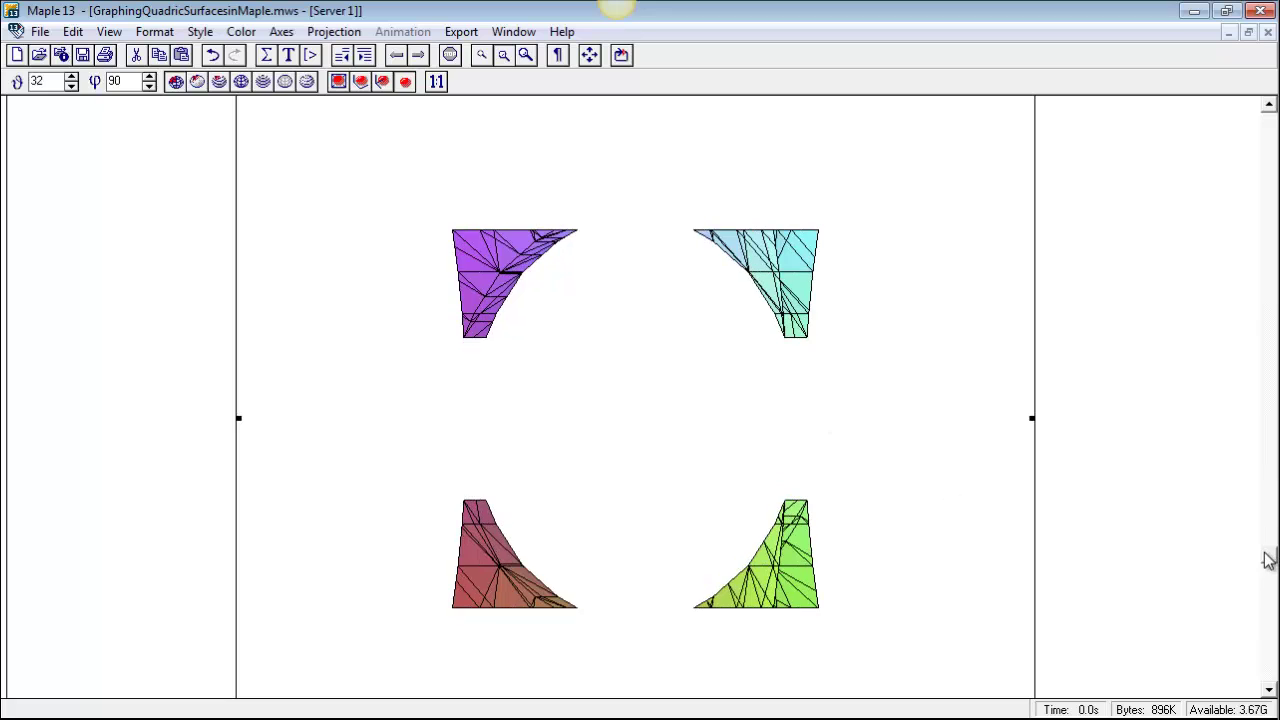
drag(1266, 560, 1252, 521)
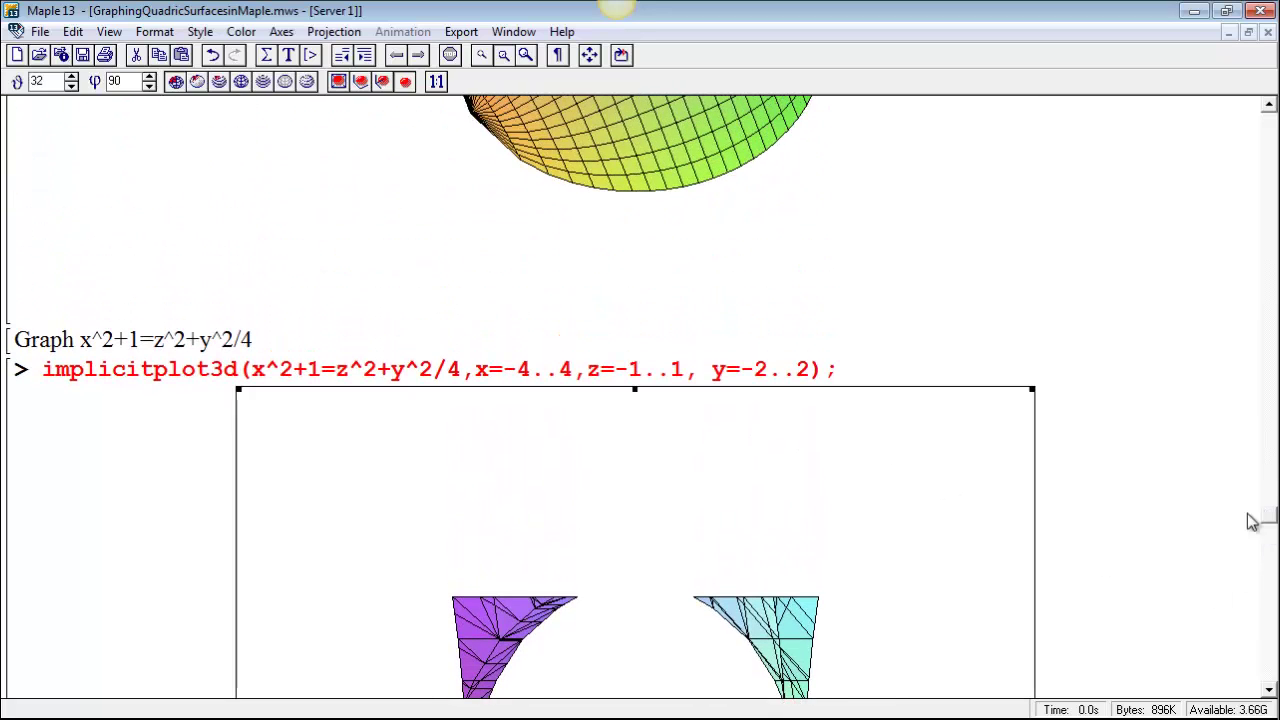
Step: Change the z range from -1..1 to -2..2
click(629, 370)
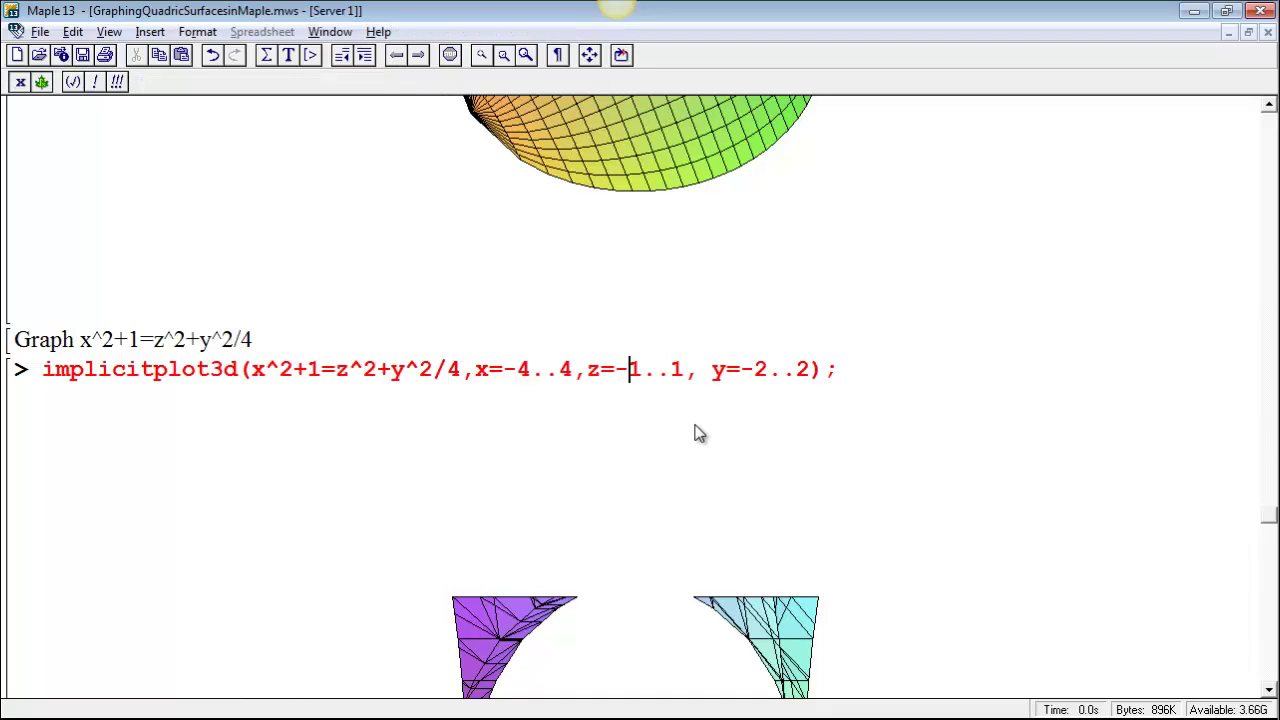
key(shift+Right)
text(2)
key(Right)
key(Right)
key(shift+Right)
key(Delete)
text(2)
key(Right)
key(Right)
Step: Change the x range to -10..10 and redraw the plot
key(Right)
key(Right)
key(Right)
key(shift+Right)
click(522, 372)
key(shift+Right)
key(Right)
key(Right)
key(Left)
key(Left)
key(Left)
key(Right)
key(shift+Right)
text(10)
key(Right)
key(Right)
key(shift+Right)
text(10)
key(Return)
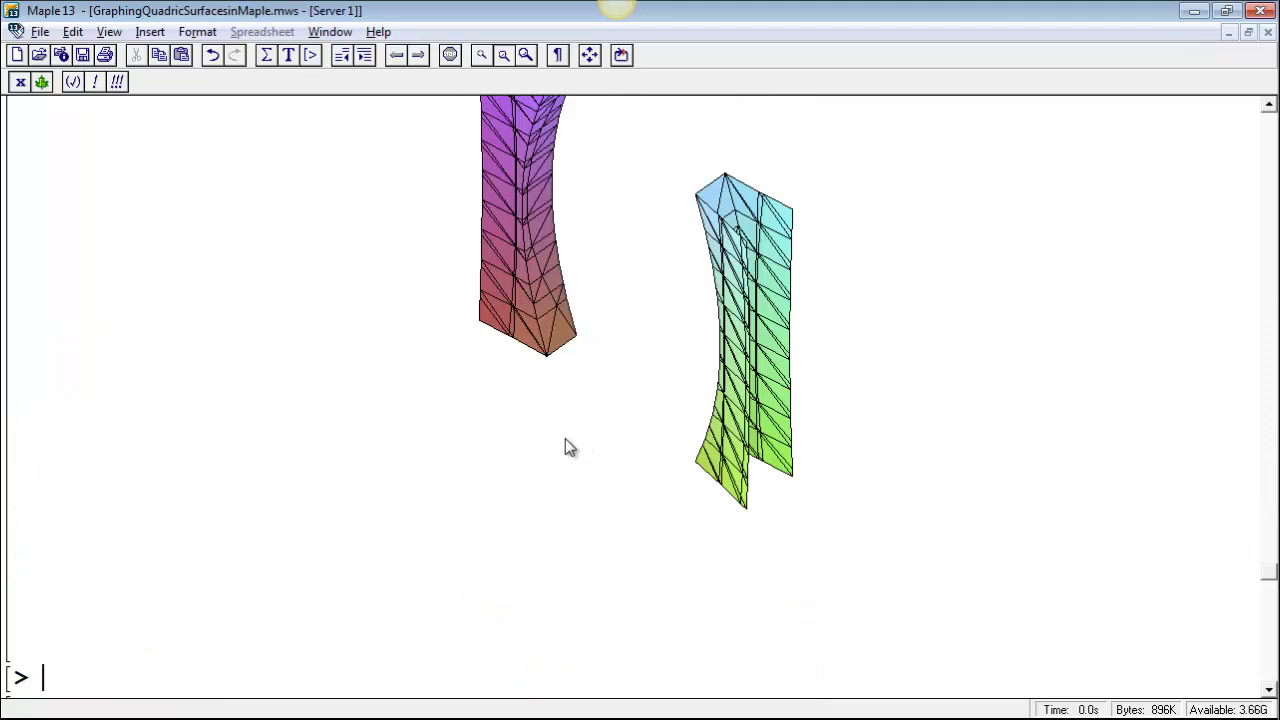
Step: Rotate the redrawn two-sheet surface to view it differently
mouse_move(1268, 566)
mouse_down()
mouse_move(1268, 529)
mouse_move(1270, 550)
mouse_up()
drag(794, 543, 774, 571)
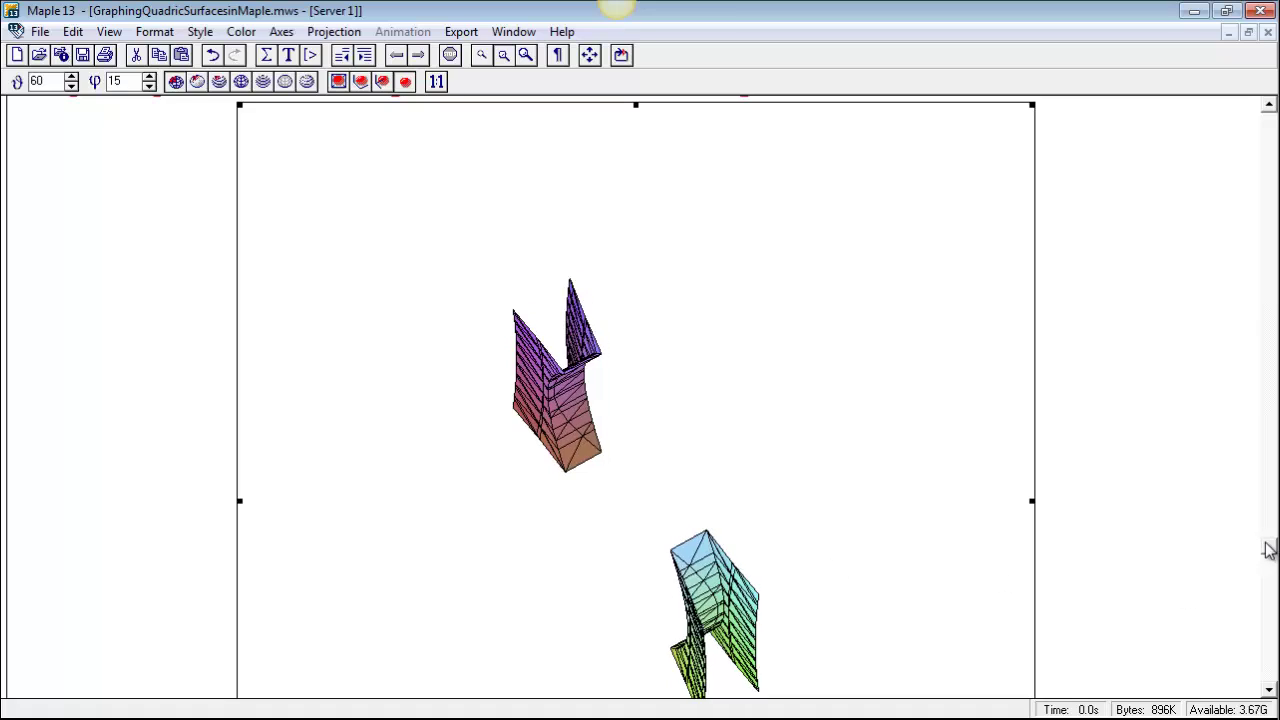
drag(1269, 551, 1270, 512)
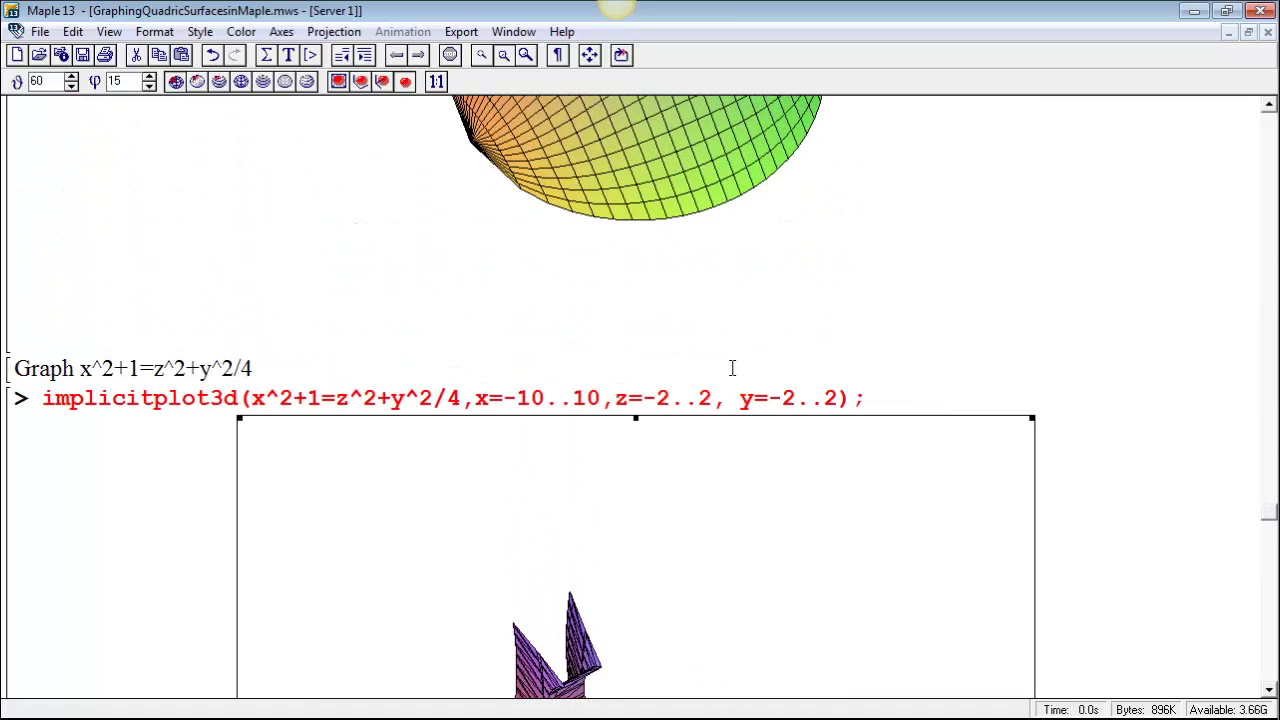
Step: Change the y range to -4..4, rerun the plot, and rotate the hyperboloid edge-on
click(676, 398)
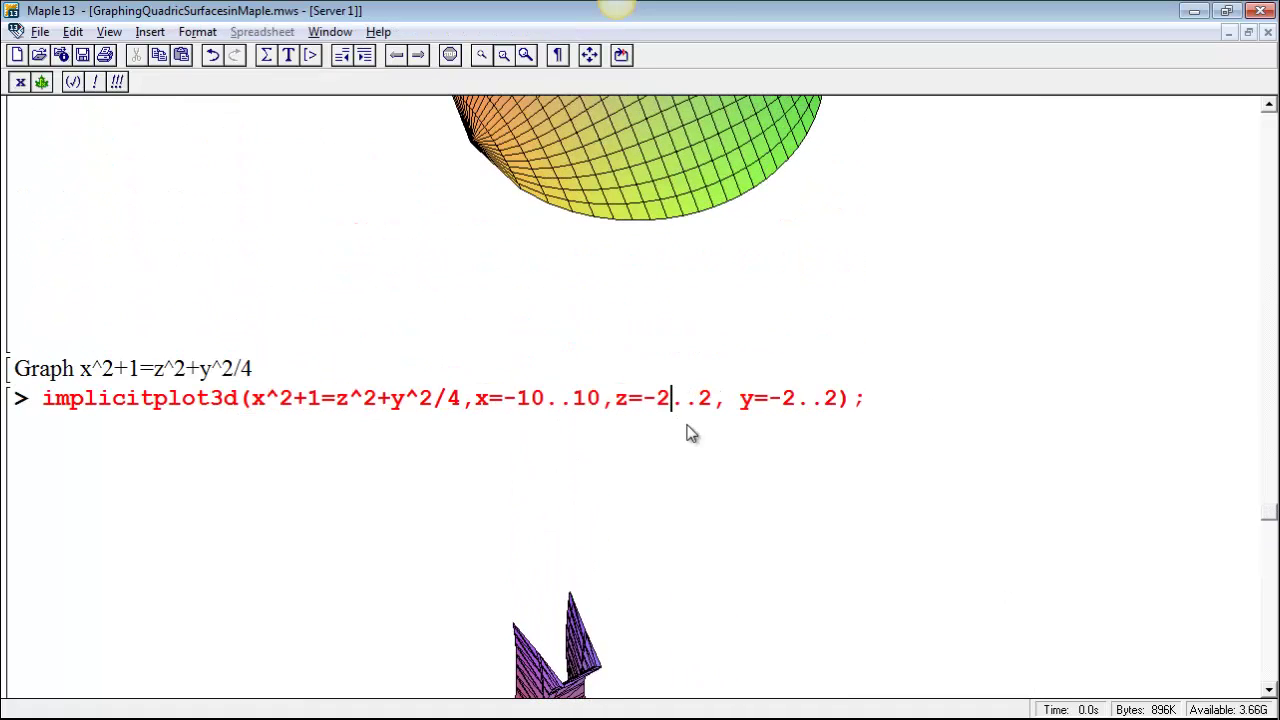
key(Right)
key(Right)
key(Right)
key(Right)
key(Right)
key(Right)
key(shift+Right)
text(4)
key(Right)
key(Right)
key(shift+Right)
text(4)
key(Return)
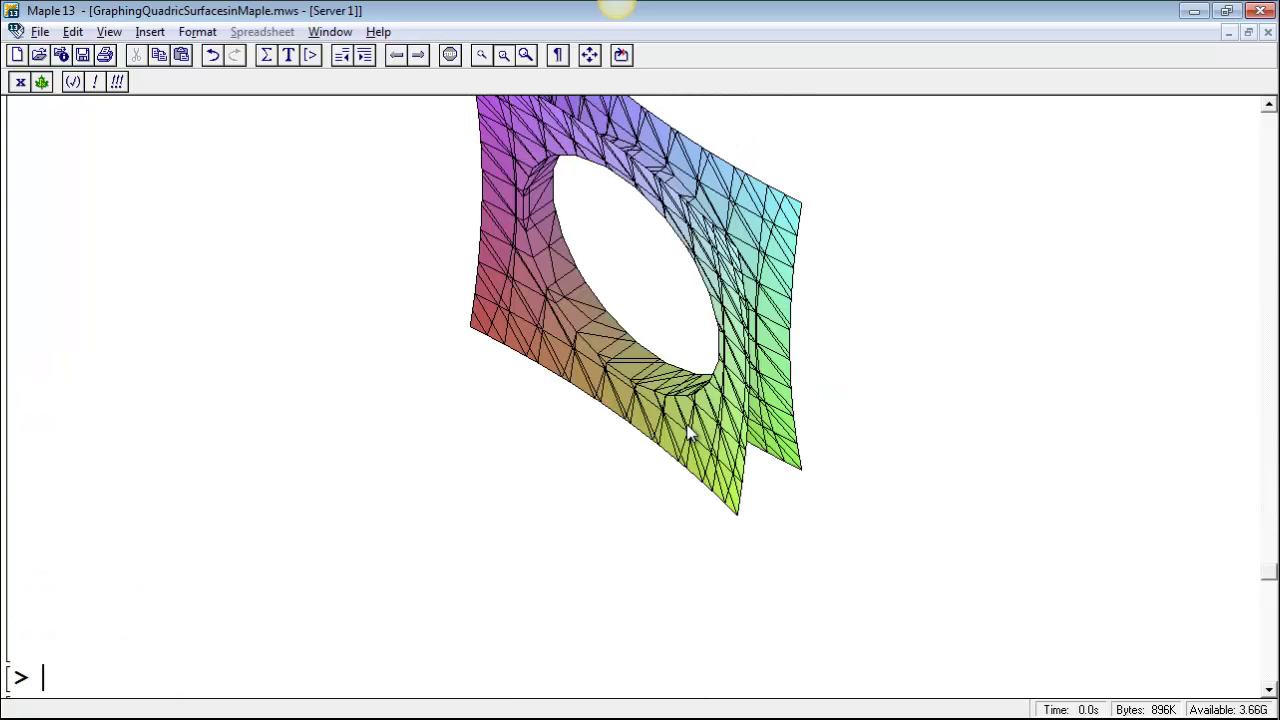
scroll(1262, 570, up, 3)
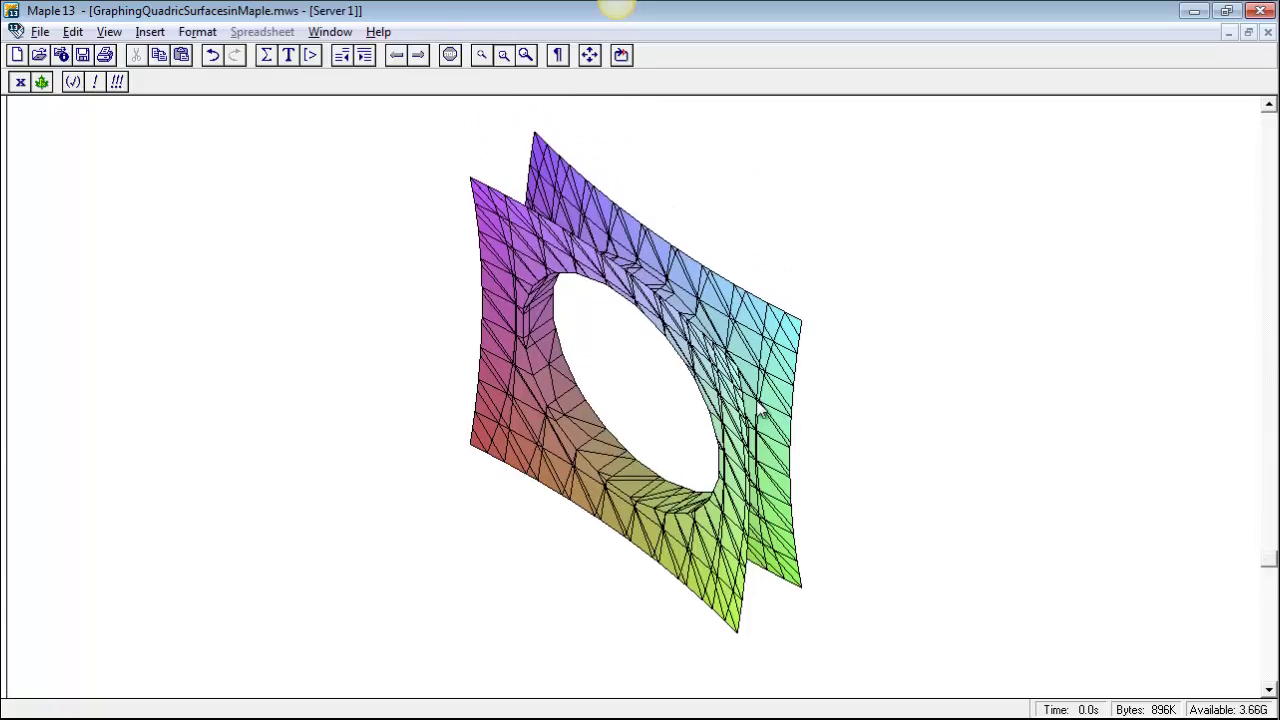
drag(760, 408, 620, 457)
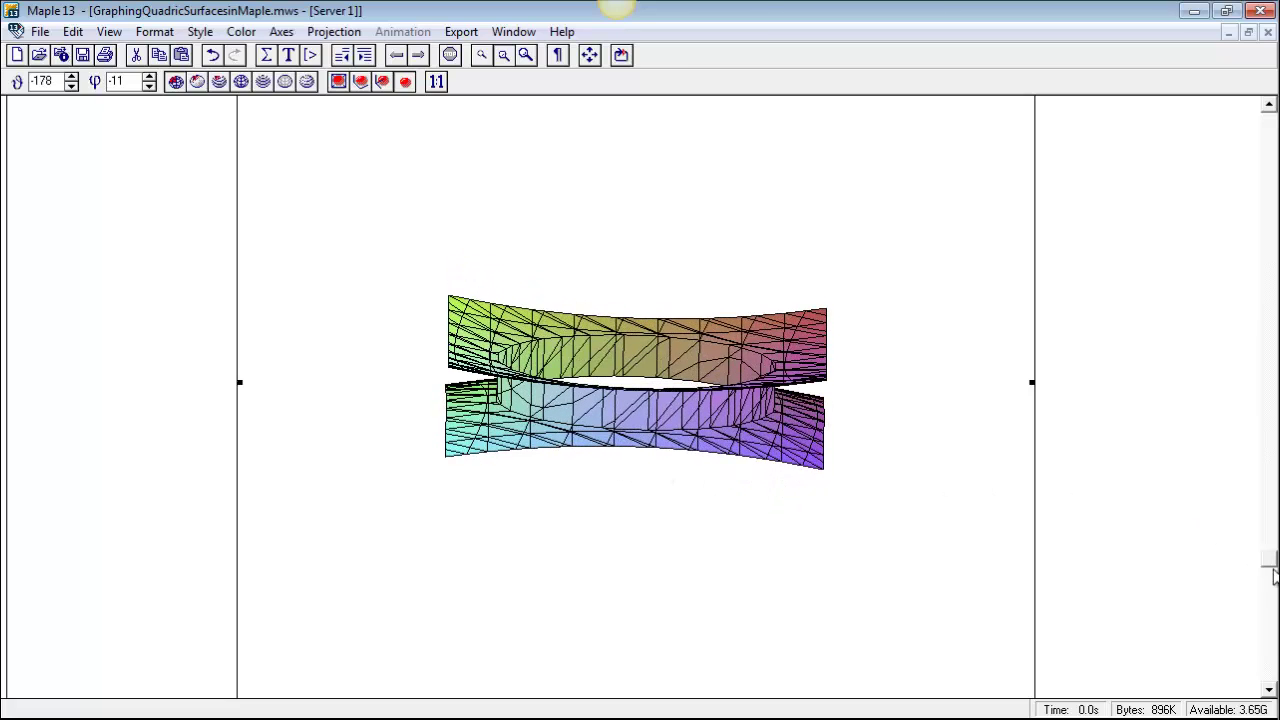
mouse_move(1268, 563)
mouse_down()
mouse_move(1260, 537)
mouse_move(1255, 557)
mouse_move(1268, 560)
mouse_move(1254, 586)
mouse_move(1250, 511)
mouse_move(1220, 502)
mouse_up()
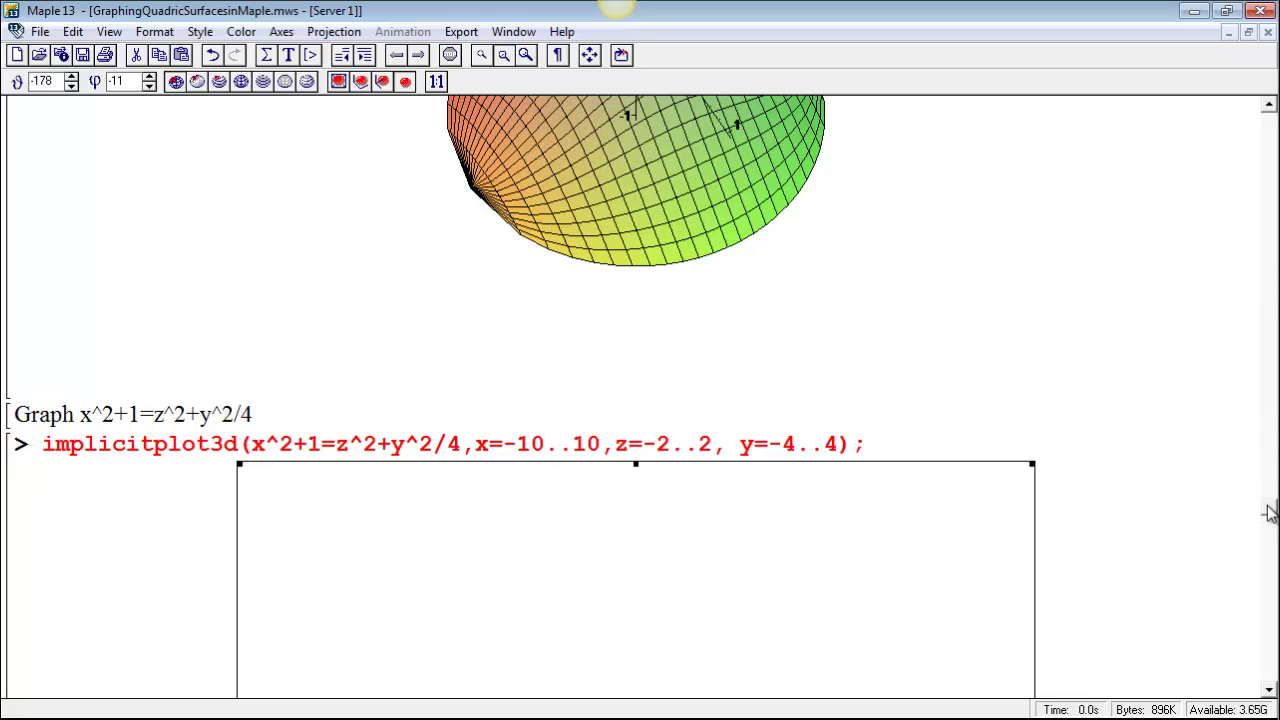
Step: Type x^2+1=y^2+z^2 below the plot and convert that line to text via Insert > Text
drag(1270, 508, 1230, 596)
click(100, 428)
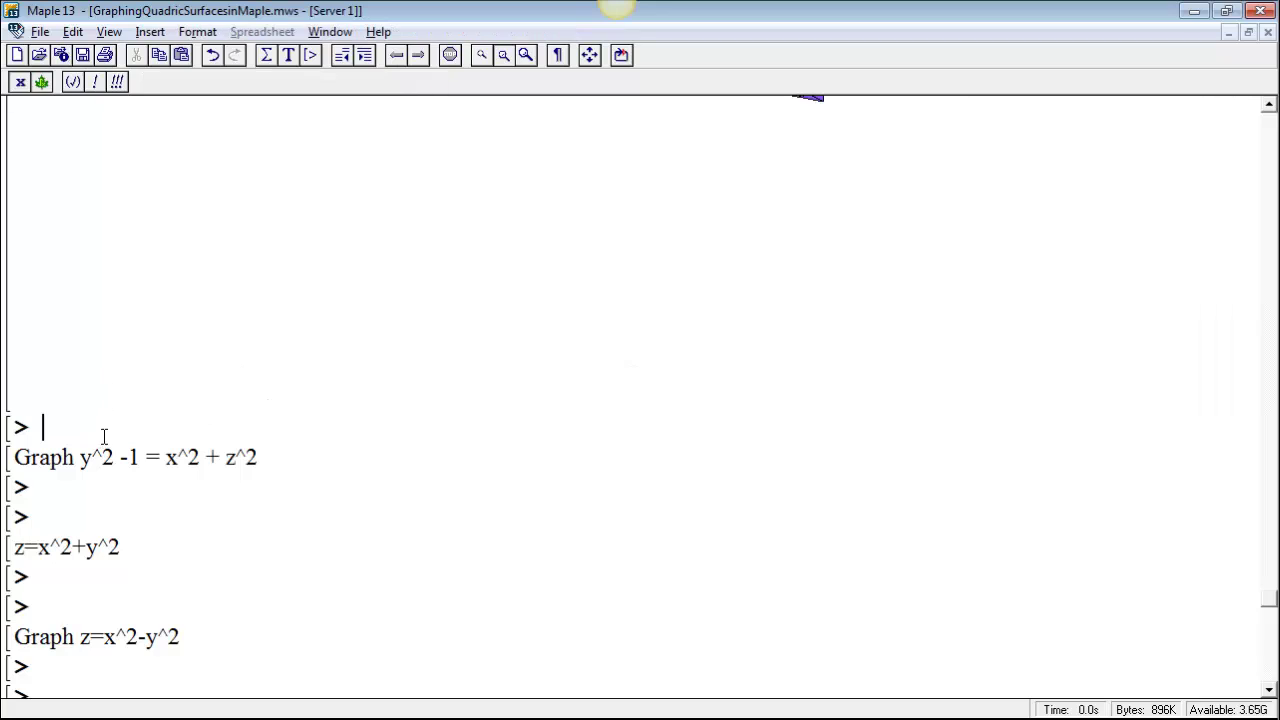
text(x^2+1=y^2+z^2)
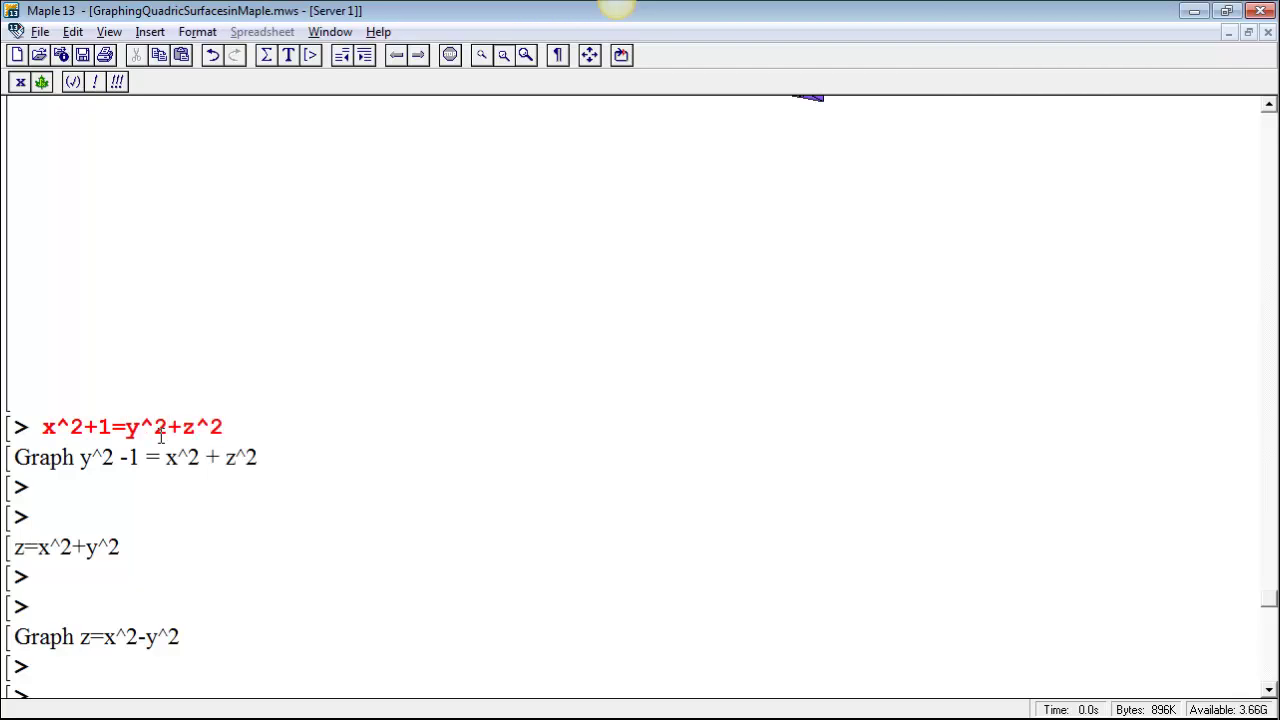
triple_click(160, 435)
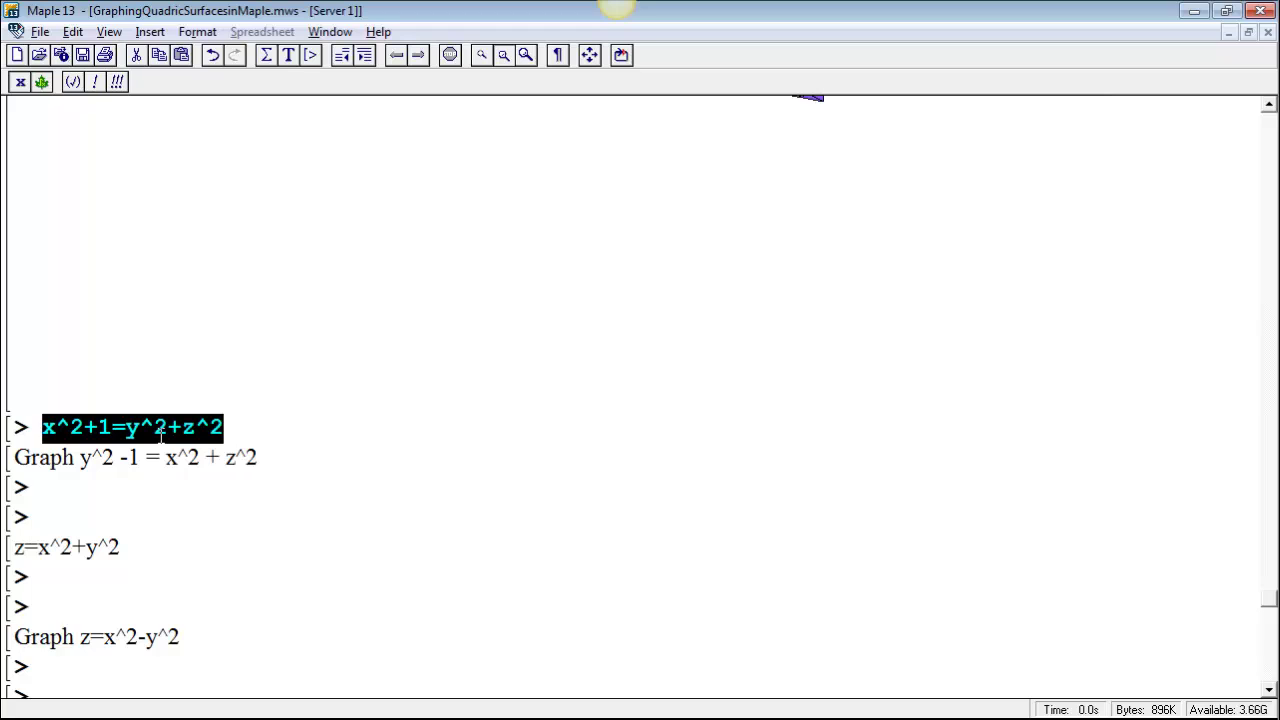
click(72, 33)
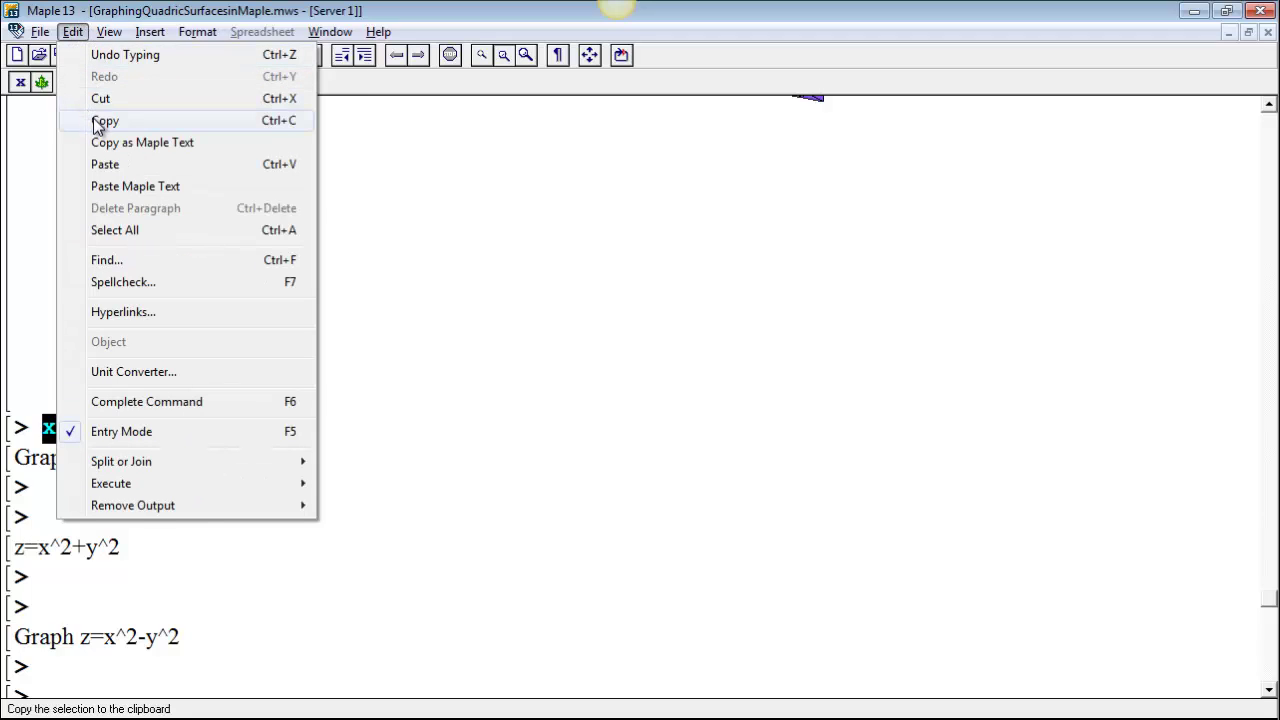
mouse_move(150, 32)
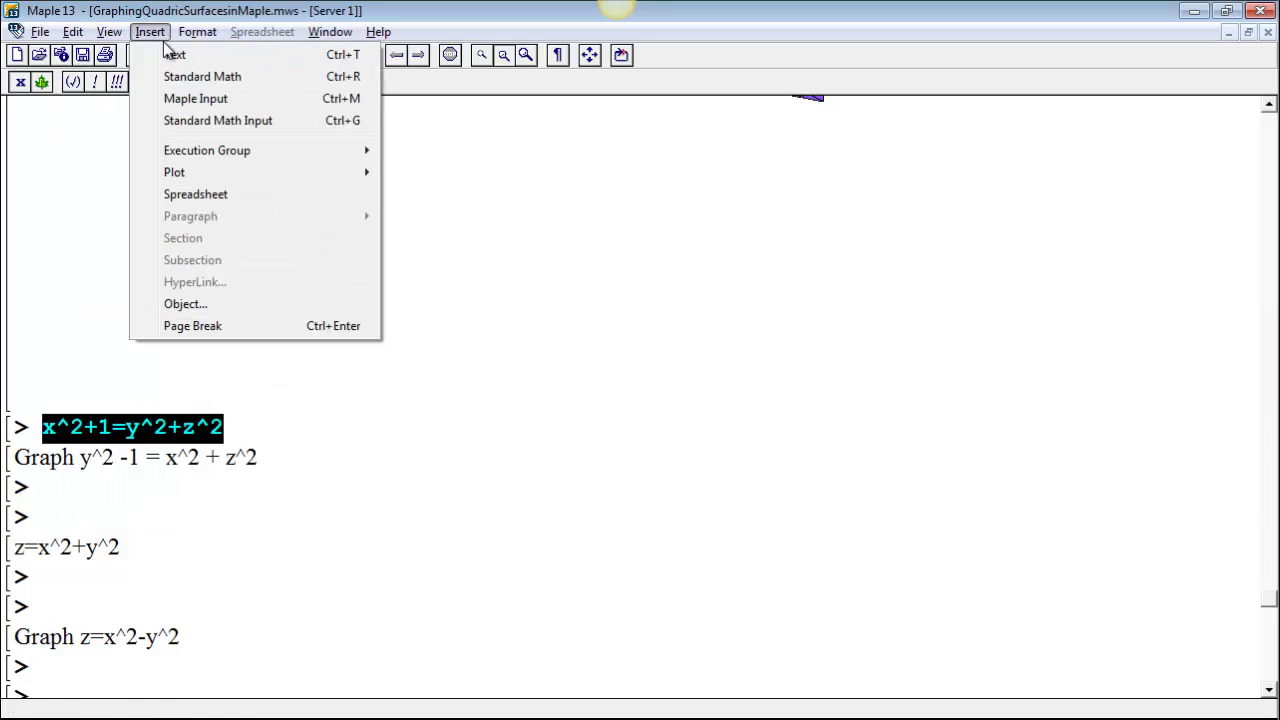
click(176, 56)
click(266, 434)
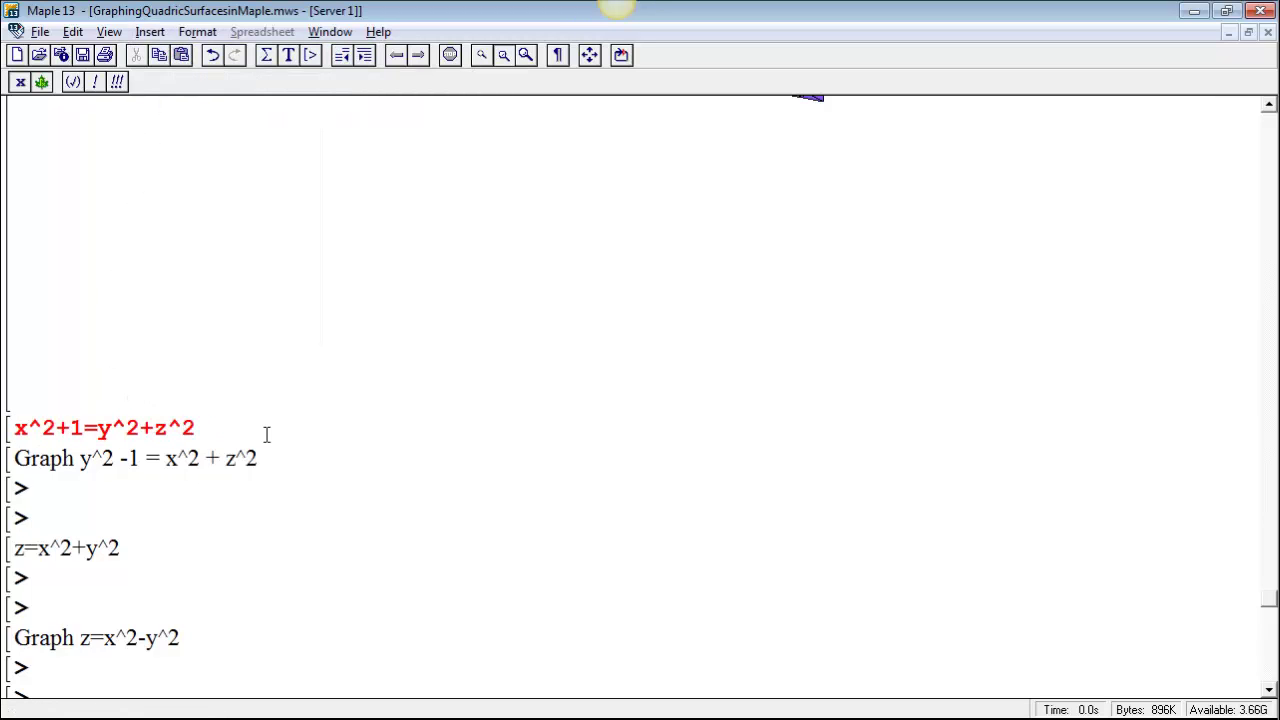
Step: Append ', x = sqrt(y^2+z^2-1), -sqrt(y^2+z^2-1)' to the note line and finish it
text(, )
text(x)
text( = )
text(sqrt()
text(y^2+z)
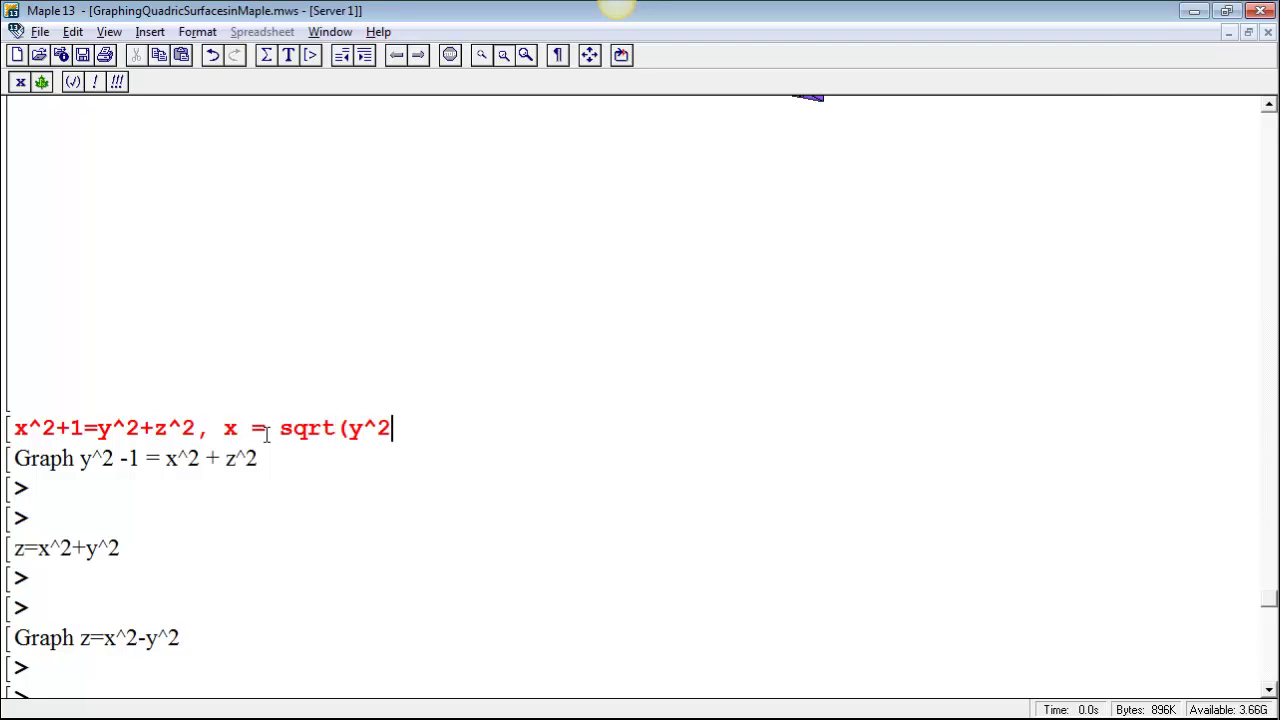
text(^2-1), -sqrt(y^2+z^2-1))
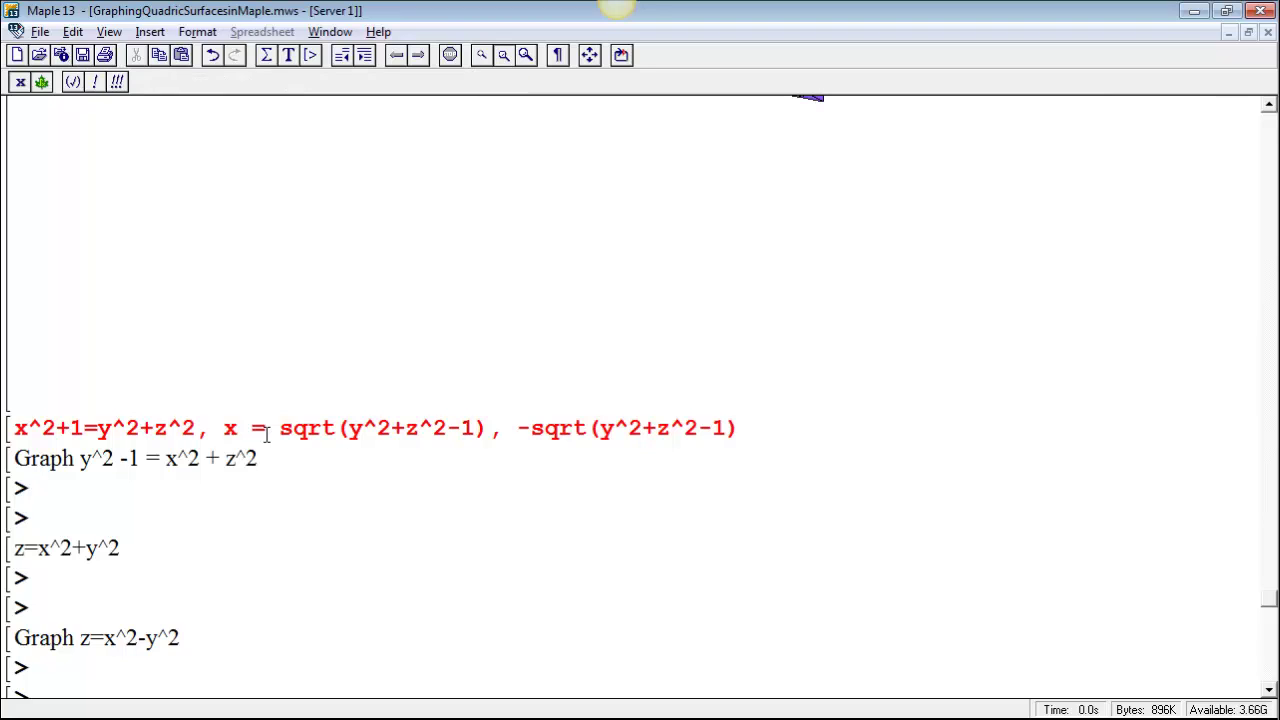
key(Return)
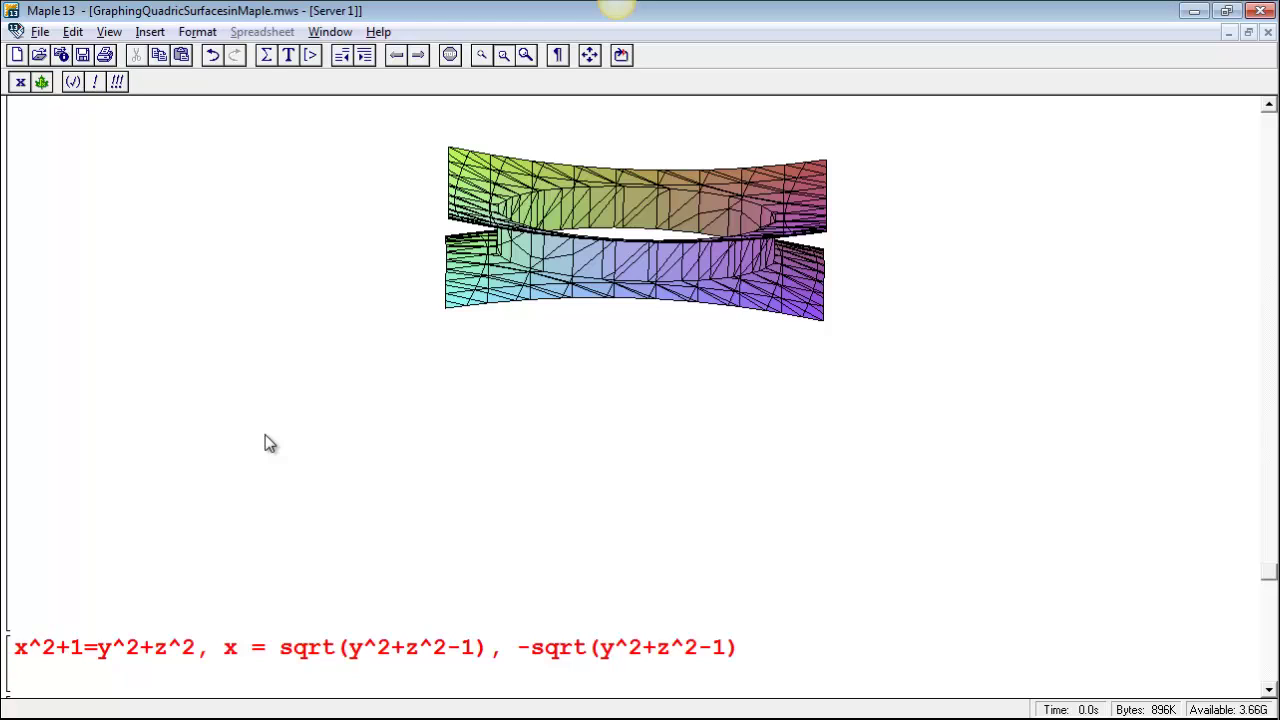
Step: Insert a new executable input line and delete the leading equation text
click(150, 31)
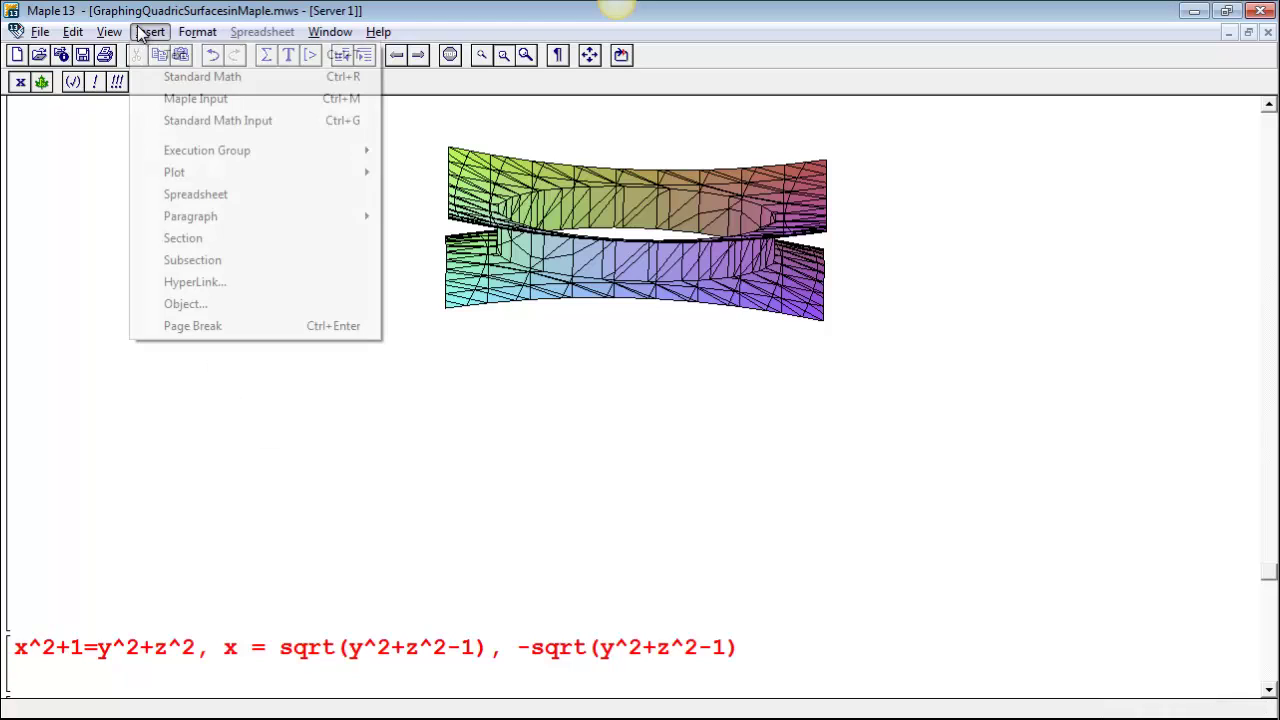
click(198, 100)
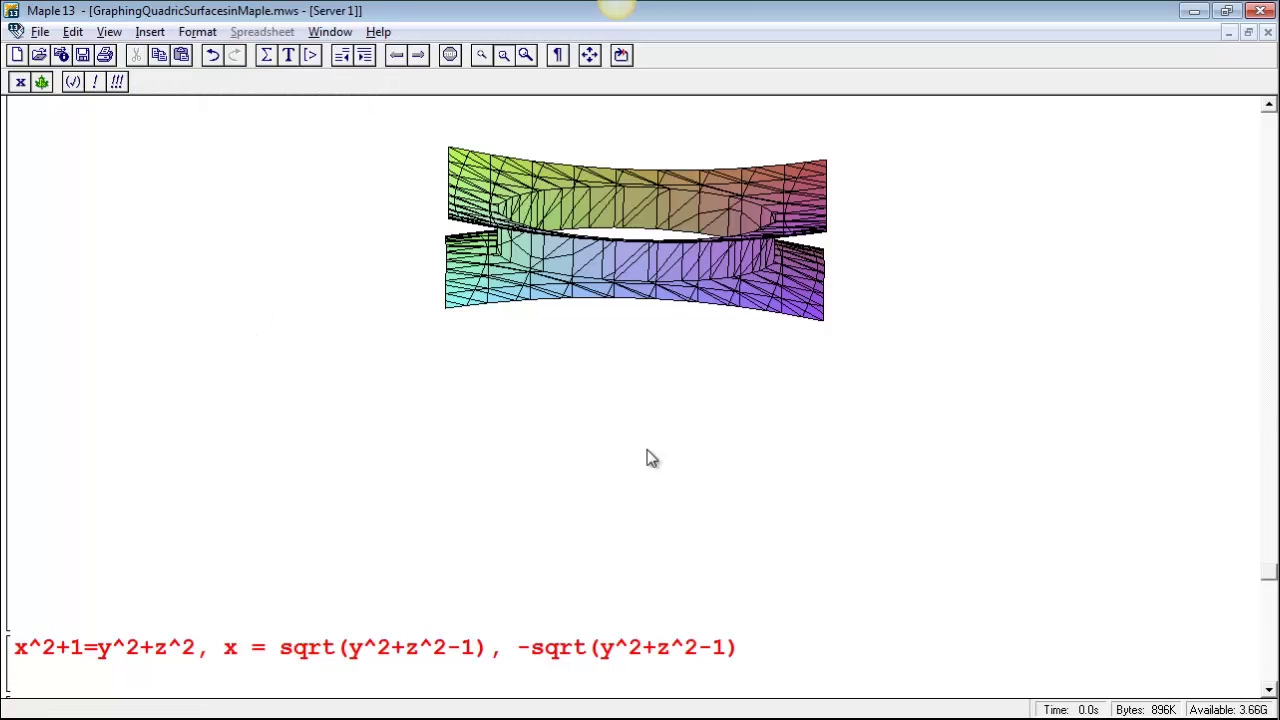
scroll(1268, 590, down, 3)
text(asdf)
key(BackSpace)
key(BackSpace)
key(BackSpace)
key(BackSpace)
key(shift+Right)
key(shift+Right)
key(shift+Right)
key(shift+Right)
key(shift+Right)
key(shift+Right)
key(shift+Right)
key(shift+Right)
key(shift+Right)
key(shift+Right)
key(shift+Right)
key(shift+Right)
key(shift+Right)
key(shift+Right)
key(shift+Right)
key(shift+Right)
key(shift+Right)
key(shift+Right)
key(BackSpace)
Step: Wrap the sqrt term in implicitplot3d( and delete the negative square-root term
text(implo)
key(BackSpace)
text(icitplot3d()
key(Delete)
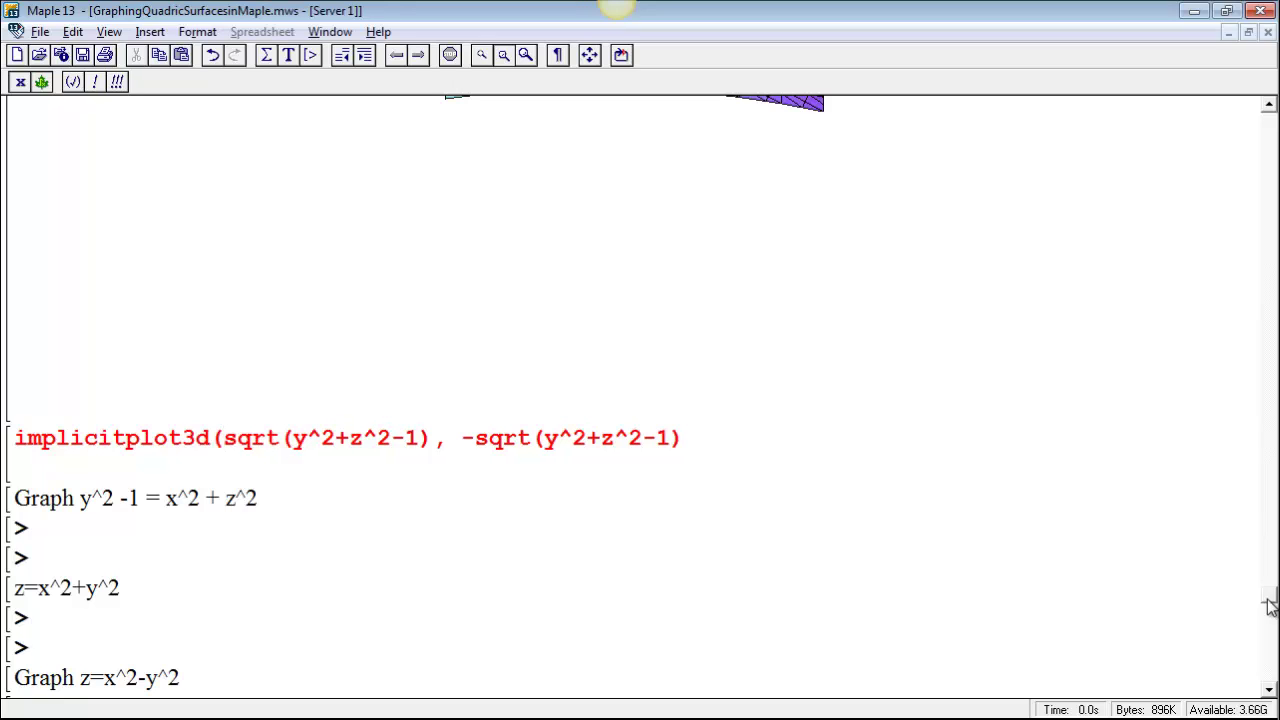
key(Right)
key(Right)
key(Right)
key(Right)
key(Right)
key(Right)
key(Right)
key(Right)
key(shift+End)
key(Delete)
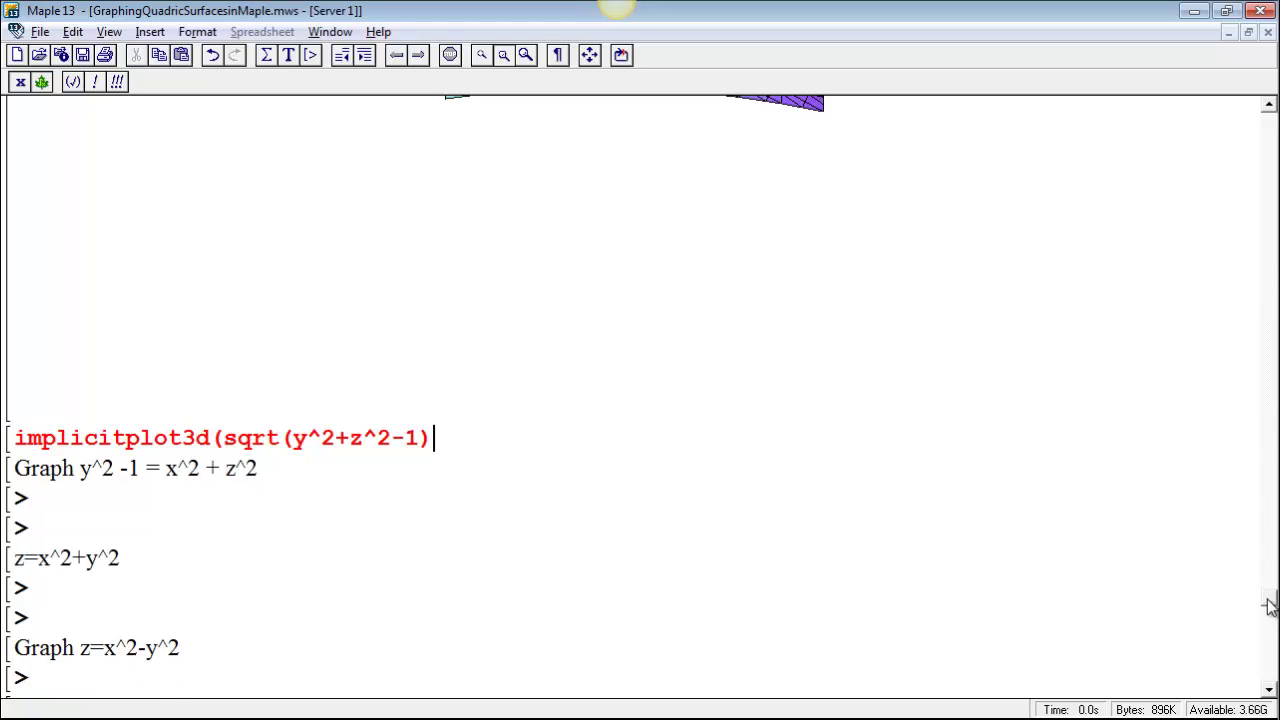
text(,)
Step: Add /4 to y^2 and ranges z=-4..4, y=-4..4, then run it, getting a missing-range error
mouse_move(1268, 597)
mouse_down()
mouse_move(1270, 505)
mouse_move(1262, 603)
mouse_up()
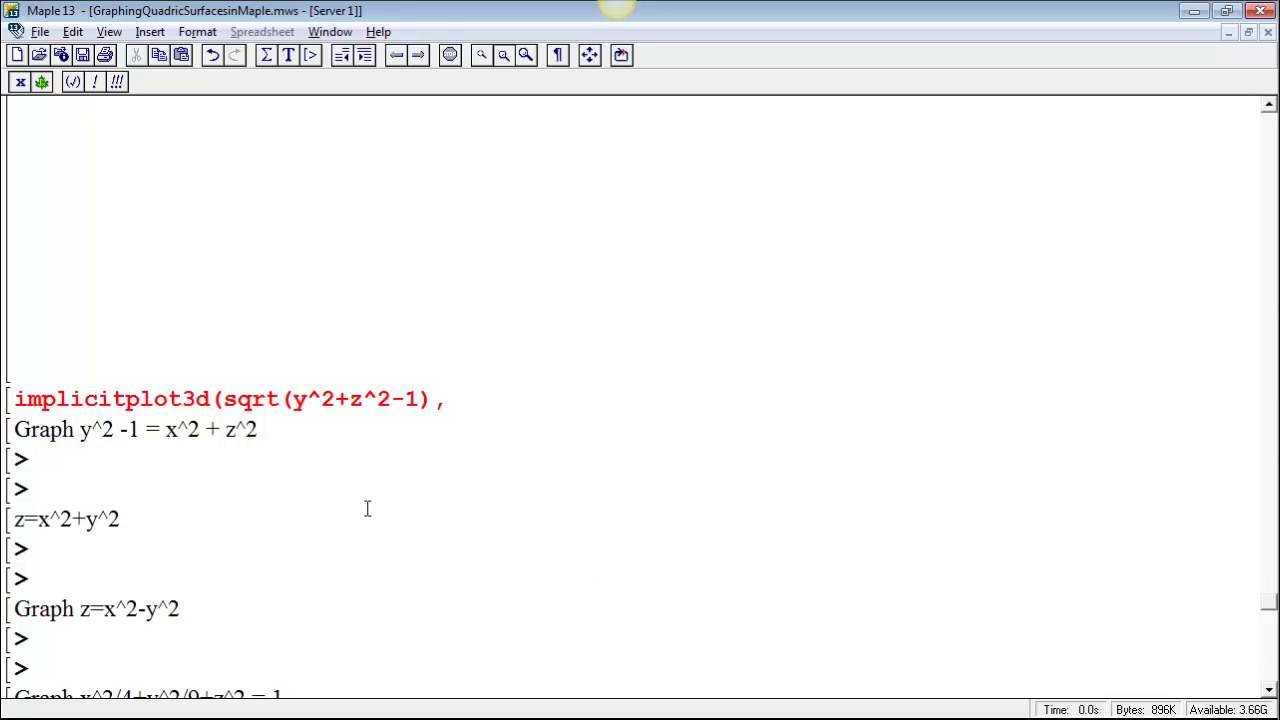
text(/4)
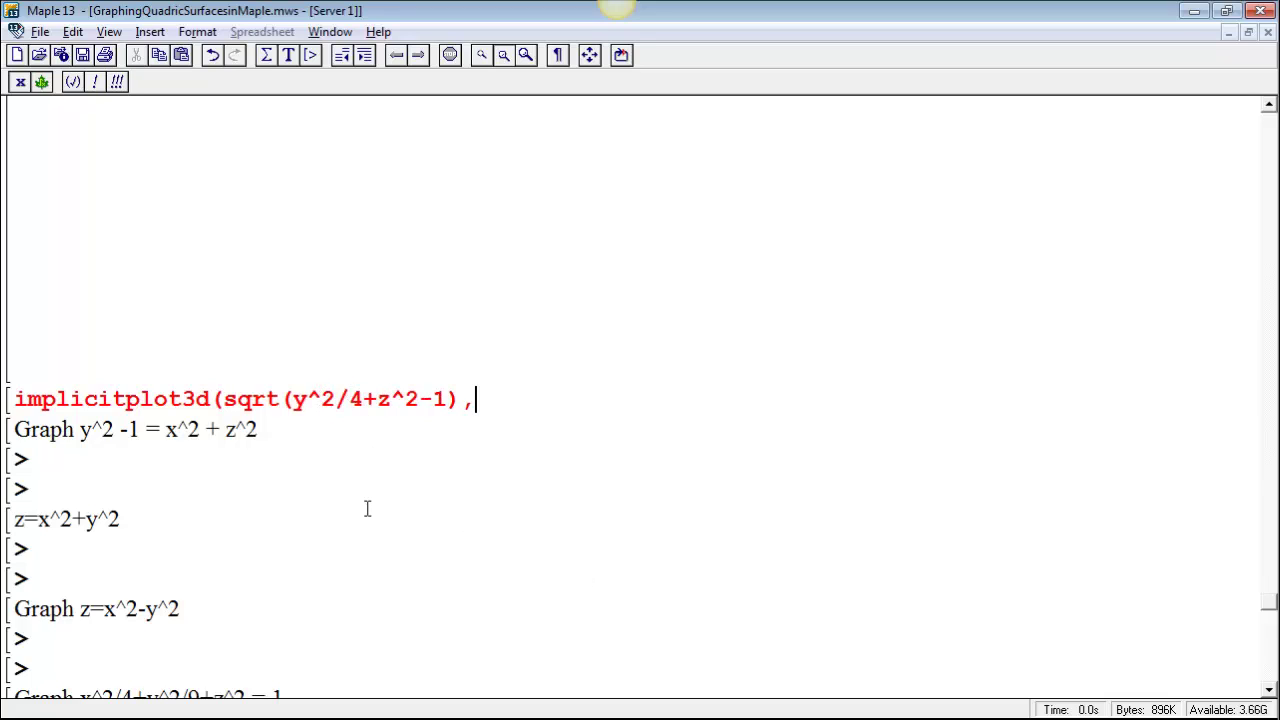
text(y)
text(z=)
text(-1..1)
key(BackSpace)
key(BackSpace)
key(BackSpace)
text(4..4, y=)
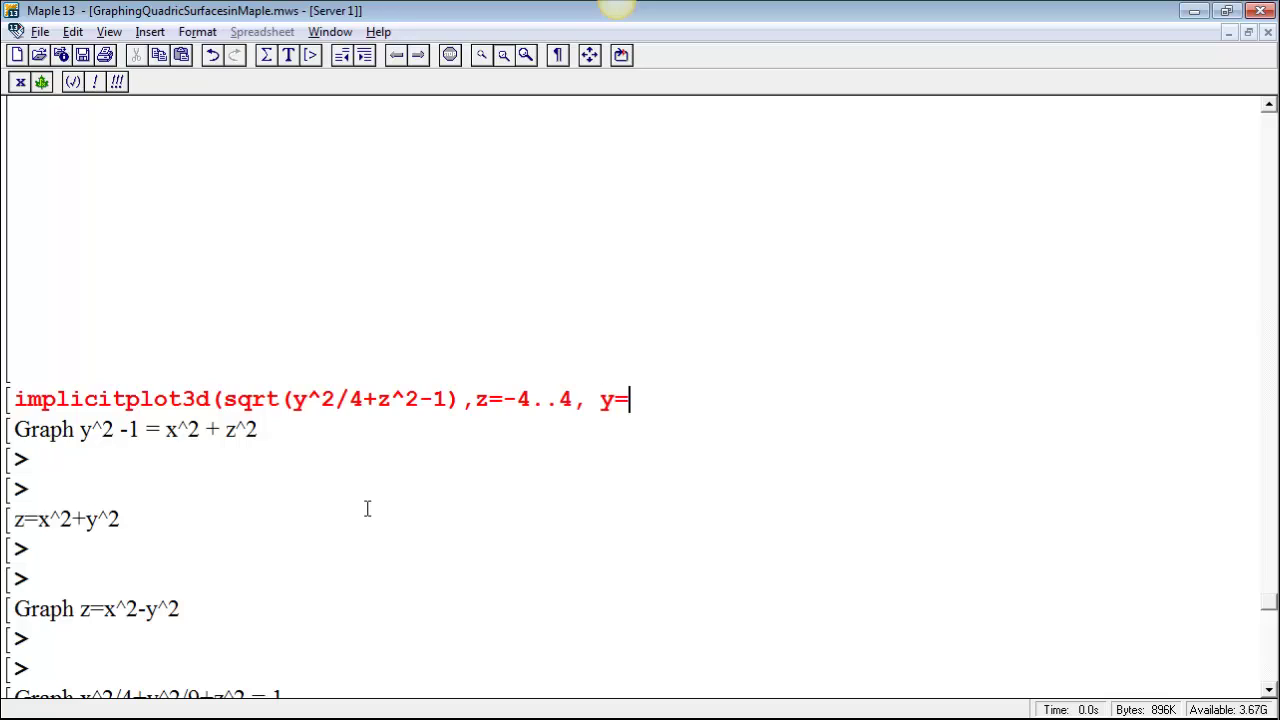
text(-4..4);)
key(Return)
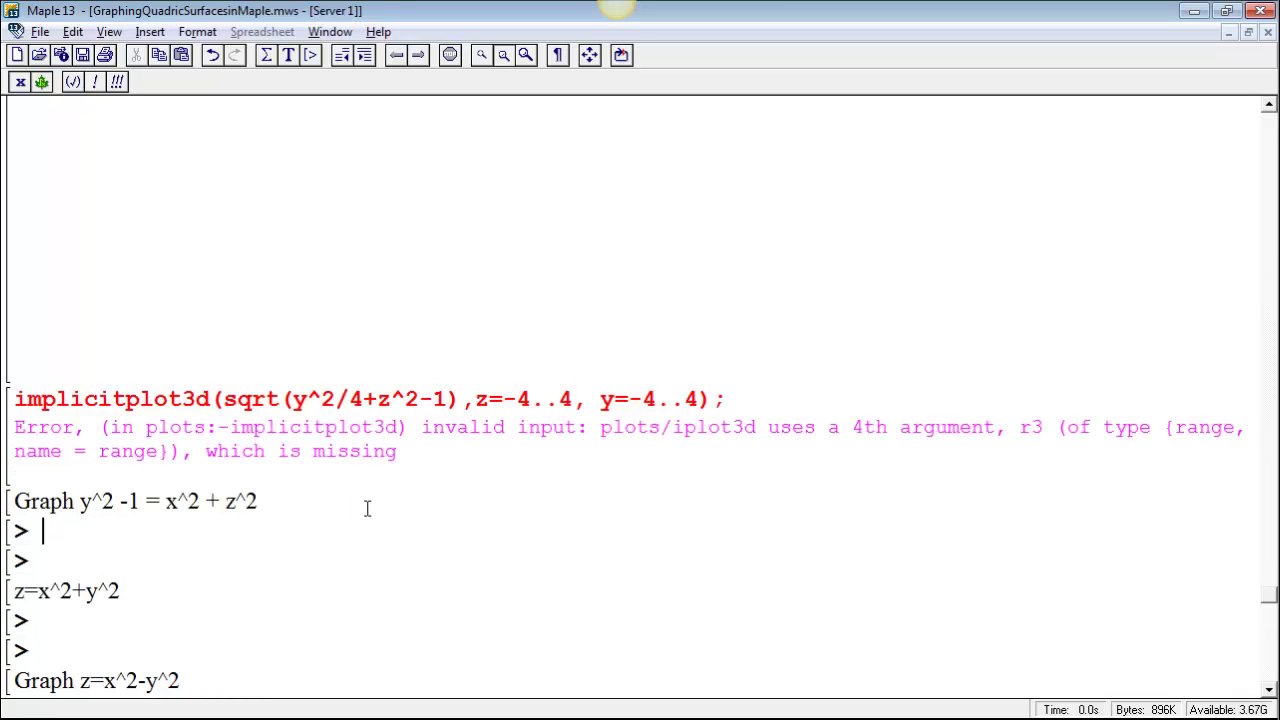
Step: Strip 'implicit' from the command name to turn it into plot3d
key(Up)
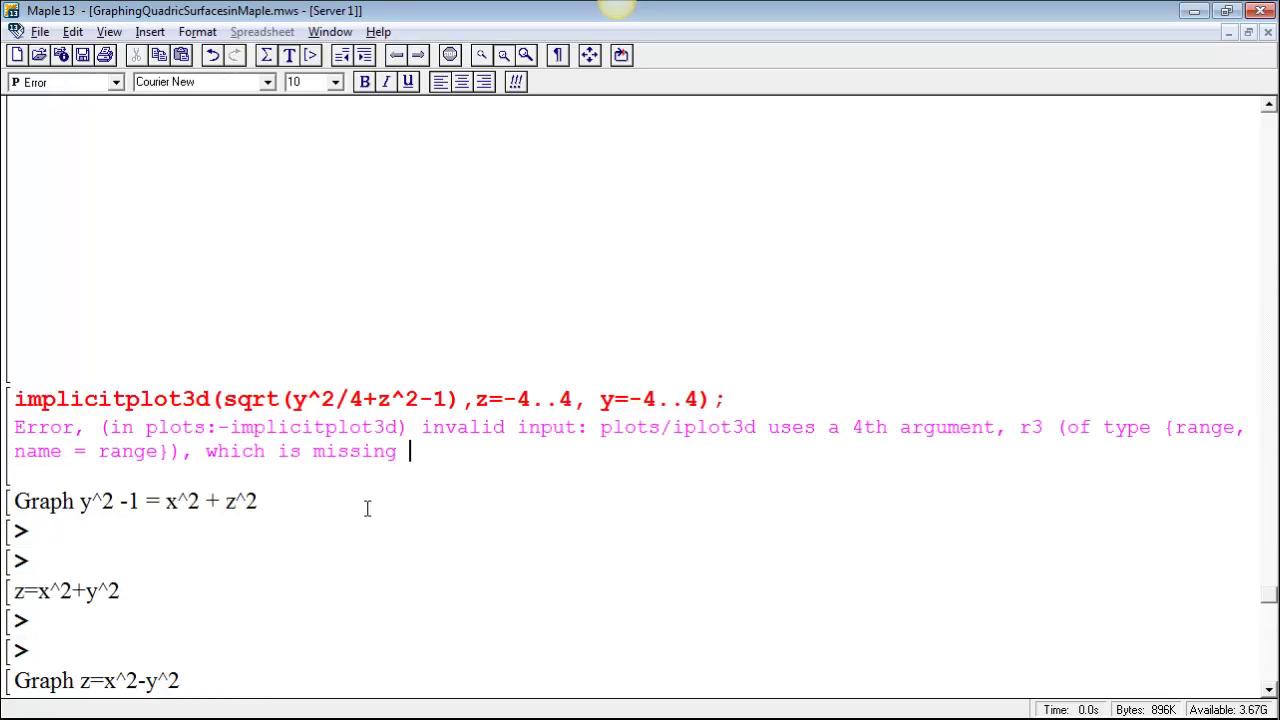
key(Up)
key(Up)
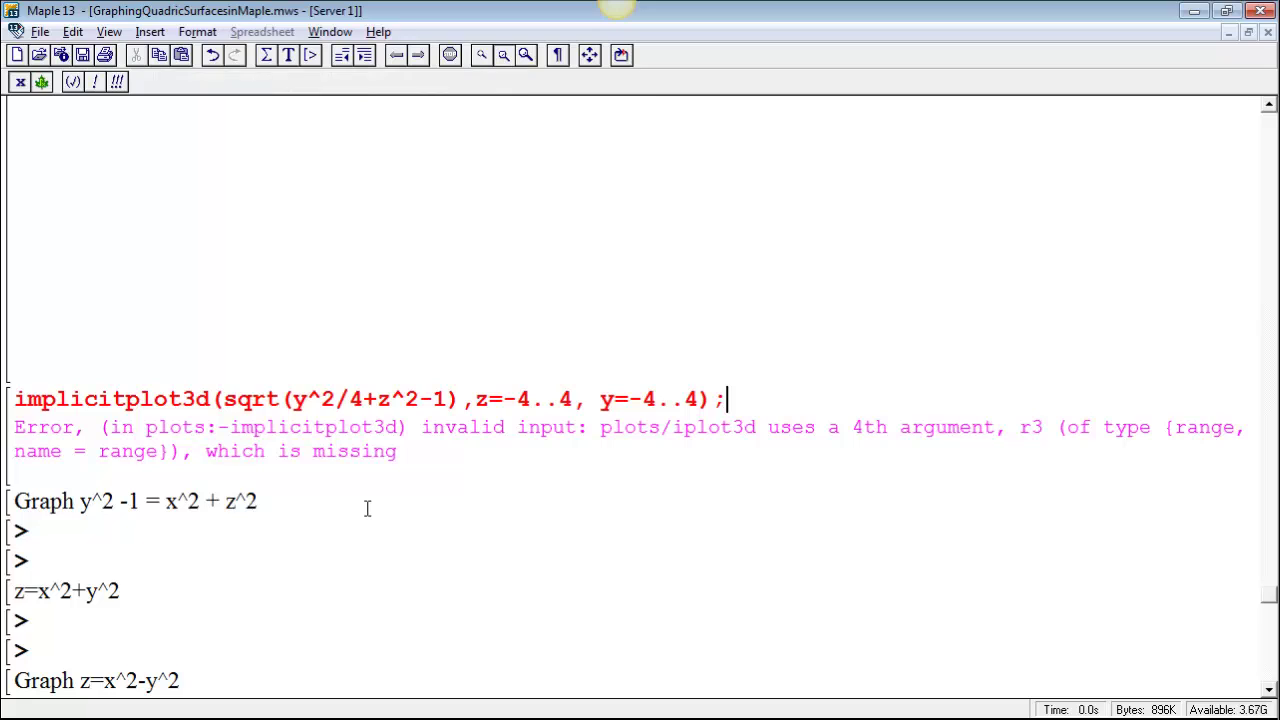
key(Right)
key(Right)
key(Right)
key(Right)
key(shift+Left)
key(BackSpace)
key(Delete)
key(Delete)
key(Delete)
key(Delete)
key(Delete)
key(Delete)
key(Delete)
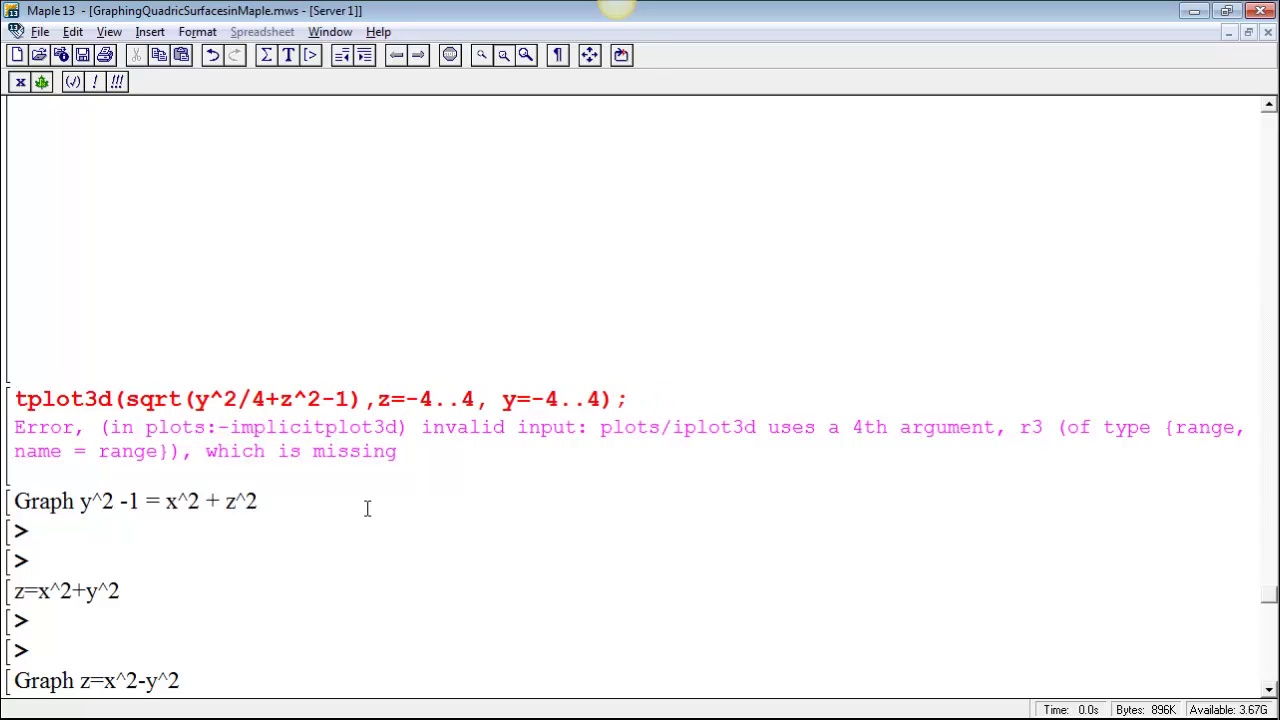
Step: Run plot3d(sqrt(y^2/4+z^2-1), z=-4..4, y=-4..4) and rotate the surface to view other angles
key(Return)
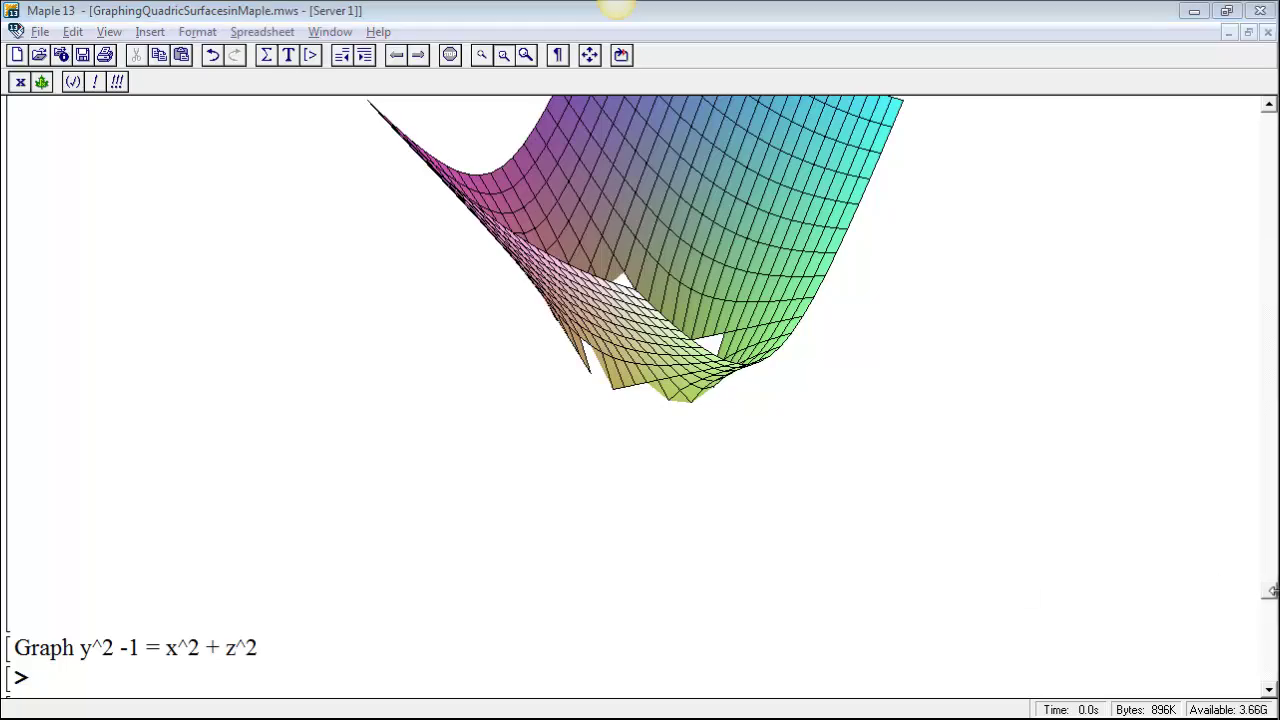
click(730, 340)
drag(730, 340, 757, 306)
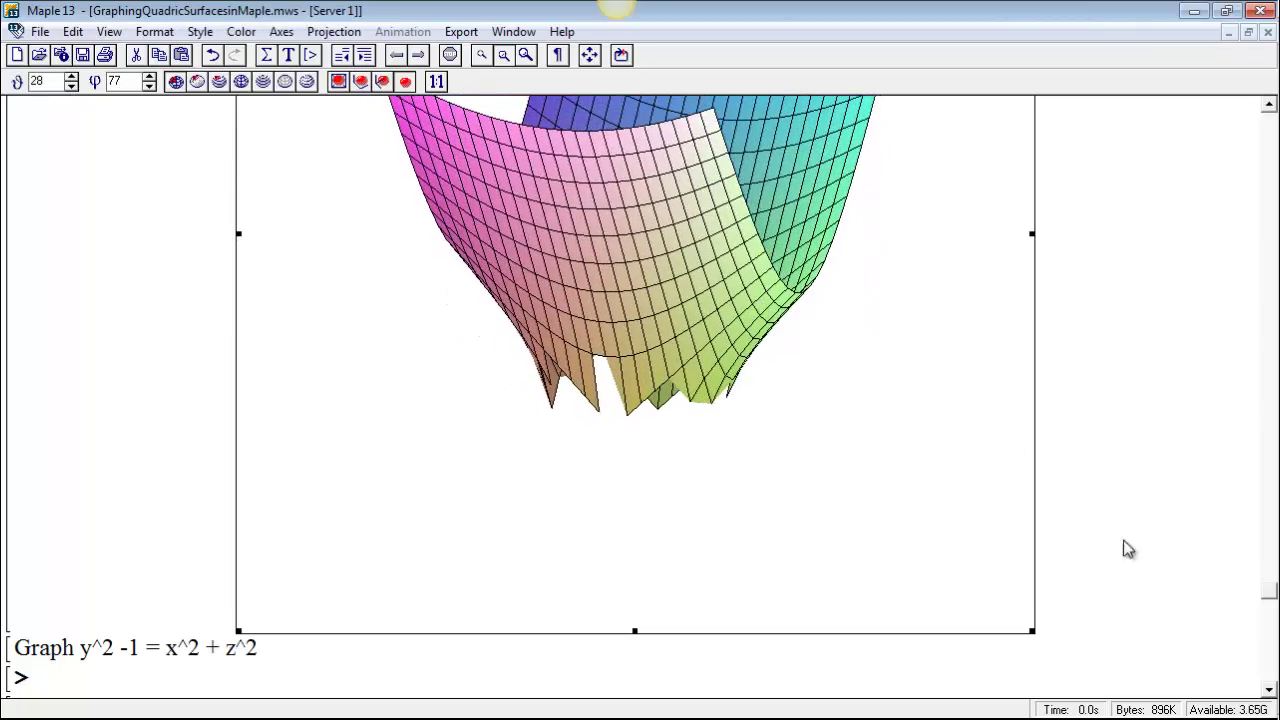
mouse_move(1266, 597)
mouse_down()
mouse_move(1268, 572)
mouse_move(1268, 598)
mouse_up()
click(686, 423)
drag(686, 423, 640, 460)
drag(1273, 588, 1270, 542)
click(869, 453)
Step: Duplicate the plot3d line and prefix the first copy with p1:=
click(671, 355)
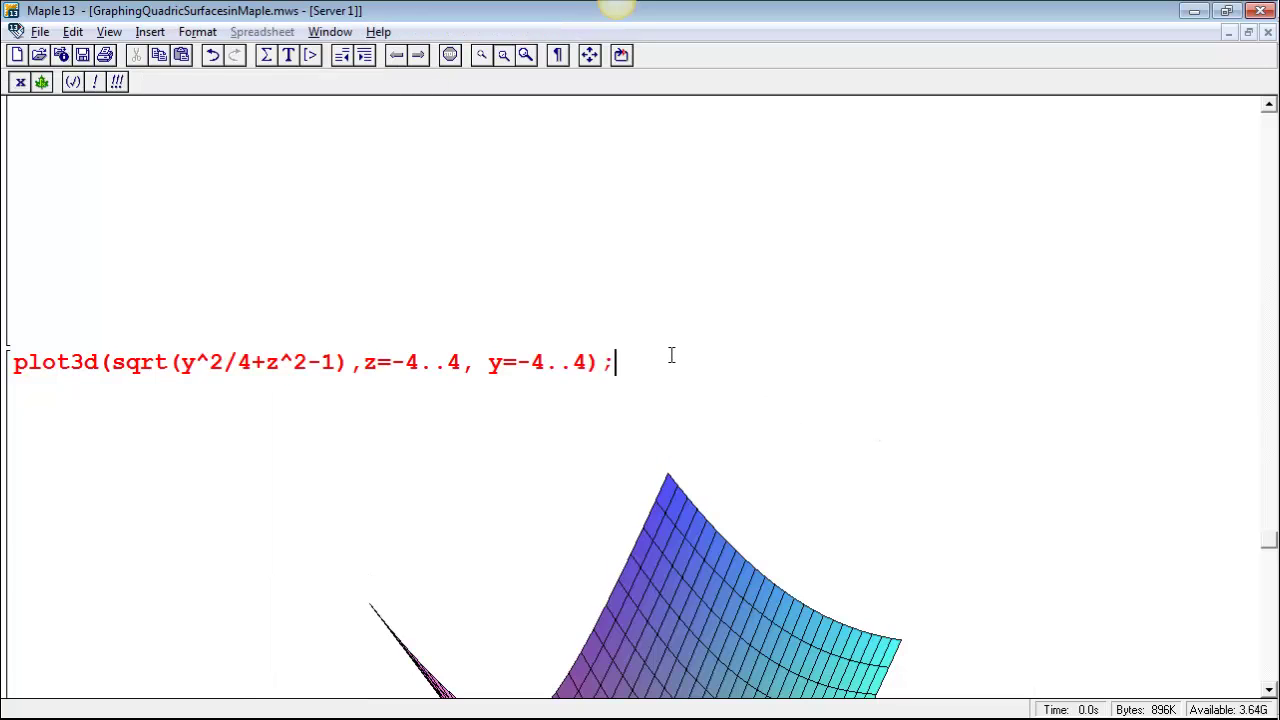
triple_click(671, 355)
key(ctrl+c)
click(671, 355)
key(shift+Return)
key(ctrl+v)
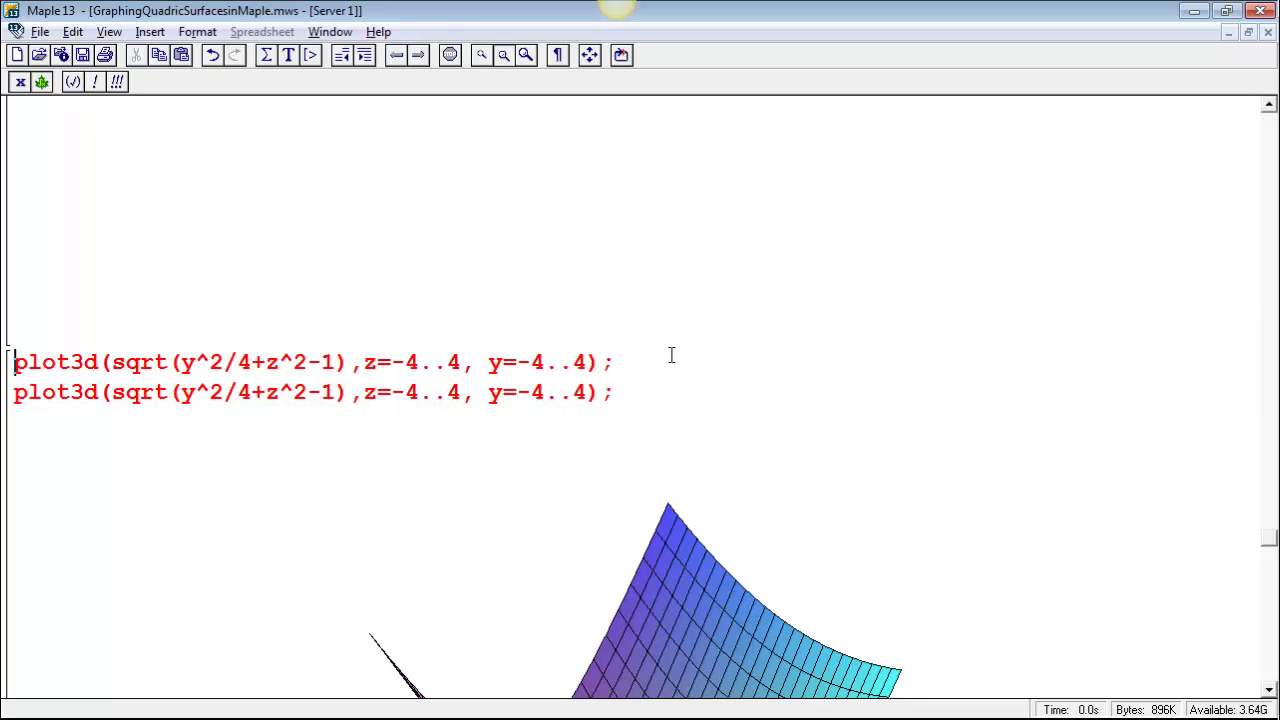
key(Up)
key(Home)
text(p1:)
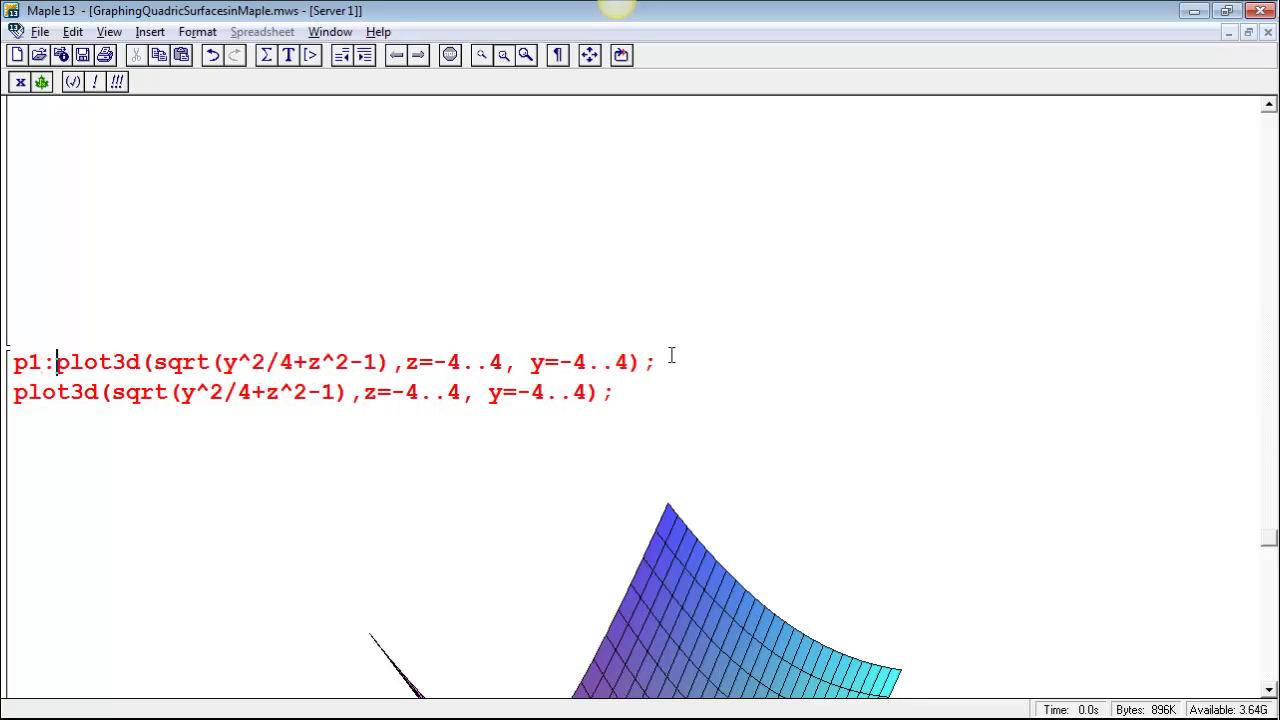
text(=)
Step: End the p1 line with a colon, name the second copy p2:= and negate its sqrt
click(671, 355)
key(BackSpace)
key(Delete)
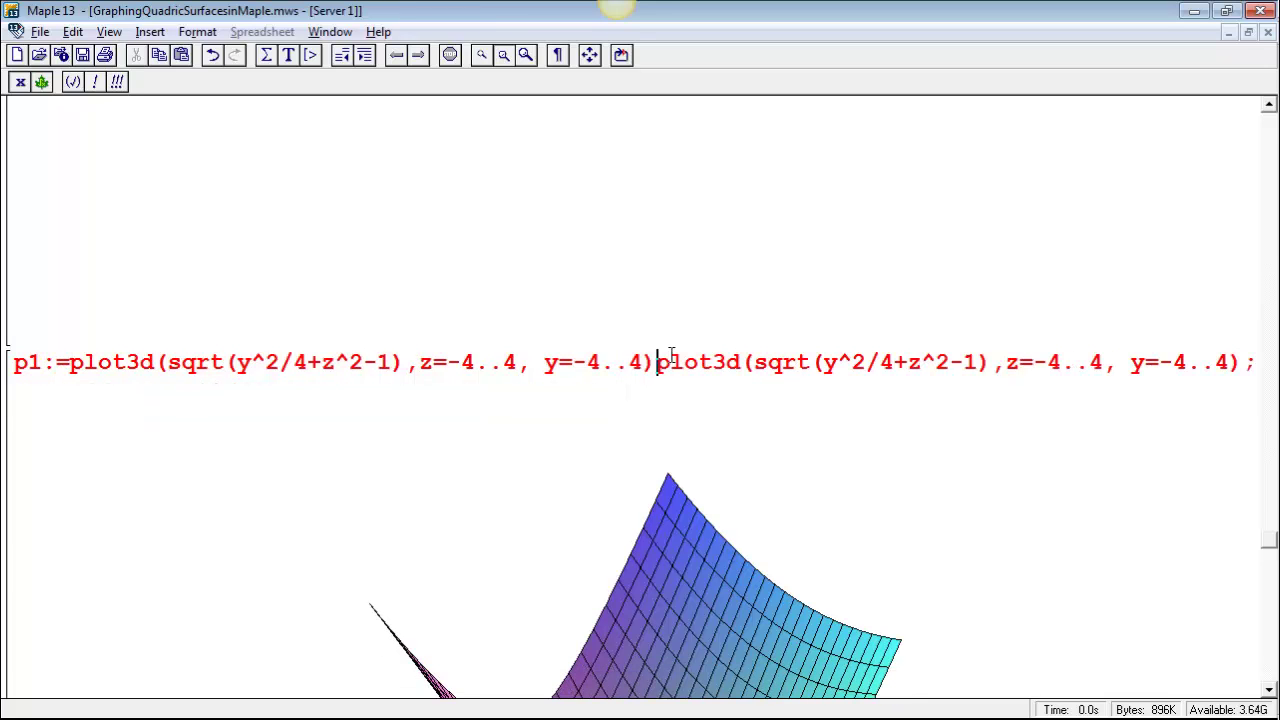
text(:)
key(shift+Return)
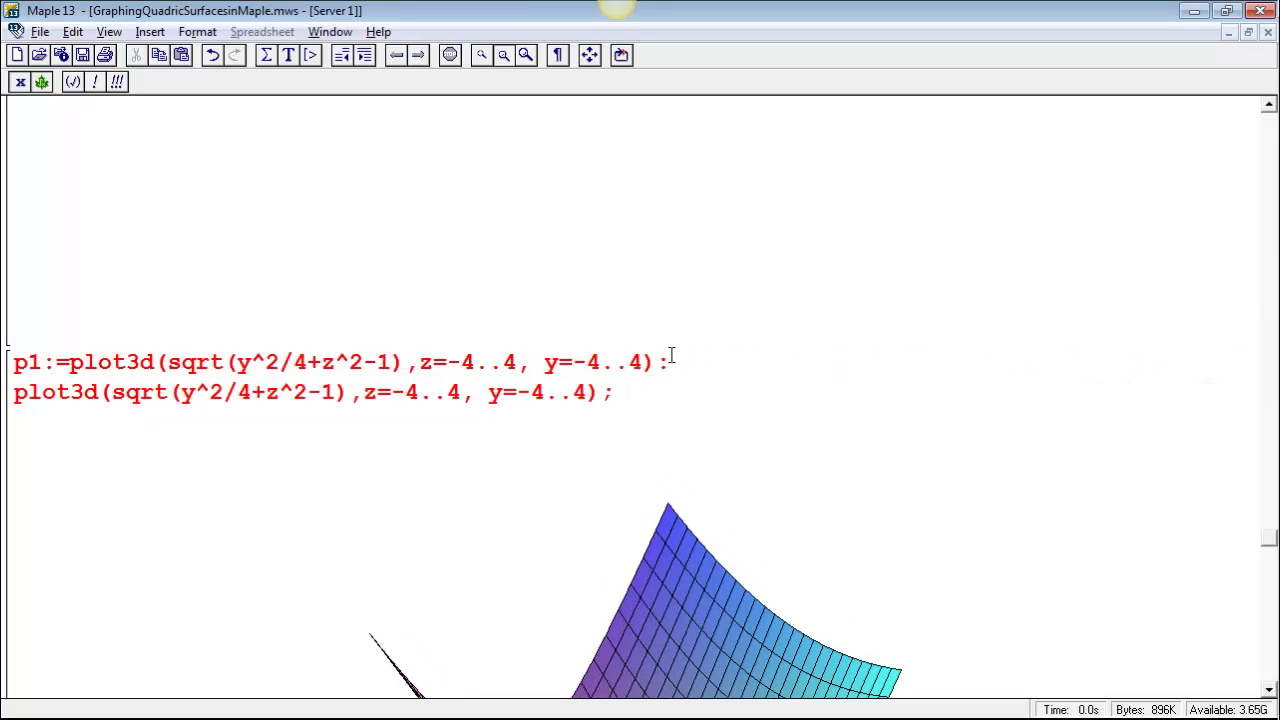
text(p2:=)
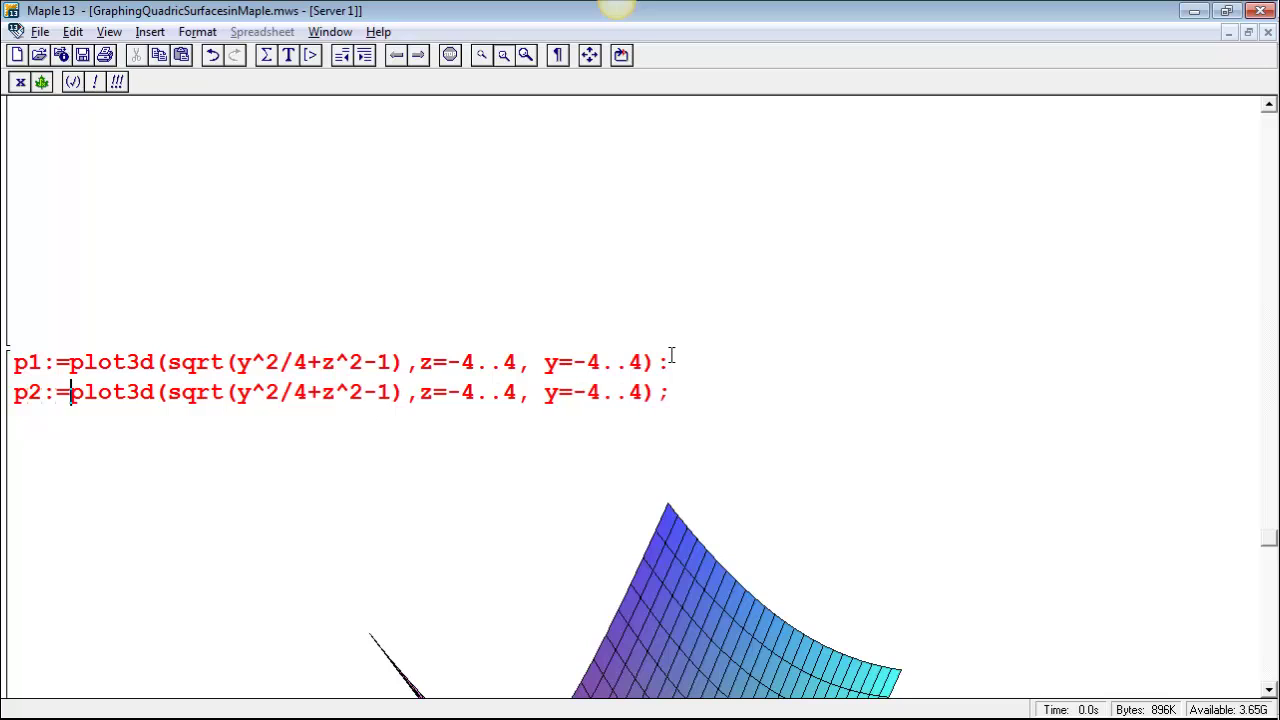
key(Right)
key(Right)
key(Right)
key(Right)
key(Right)
key(Right)
key(Right)
key(Right)
text(-)
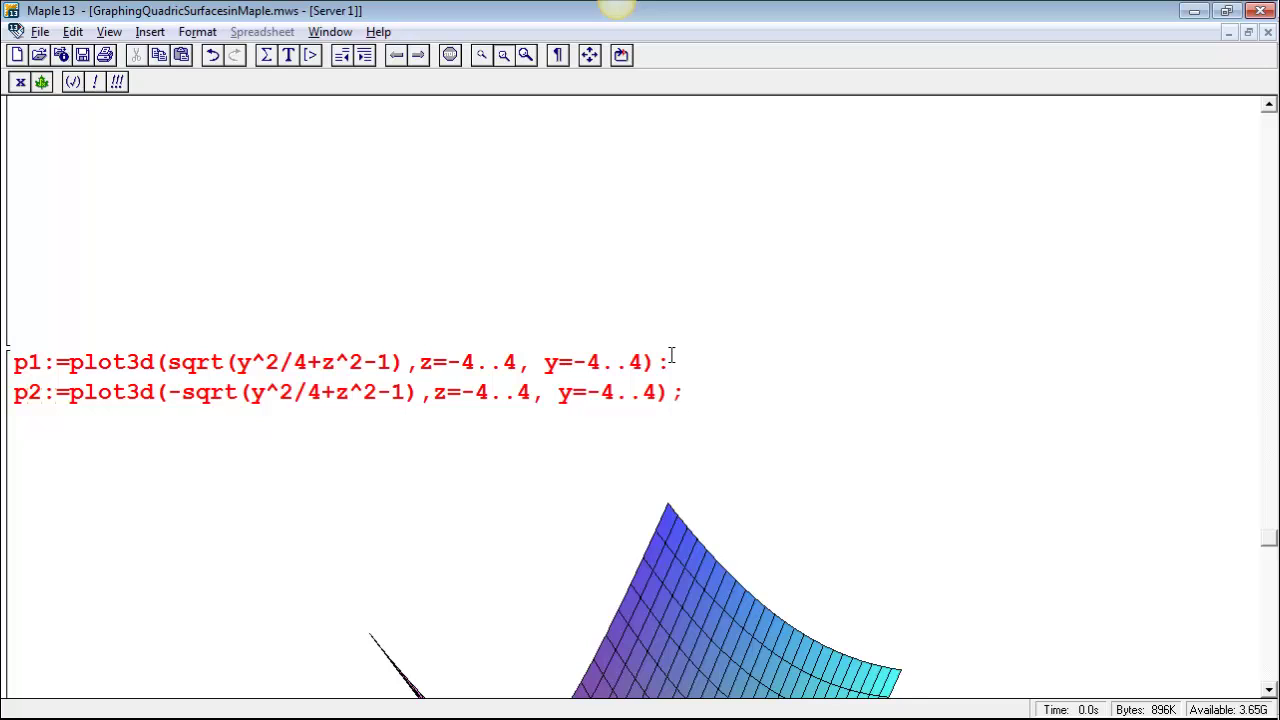
Step: End the p2 line with a colon and type display(p1, p2, axes=normal) below
key(BackSpace)
text(:)
key(shift+Return)
text(display(p)
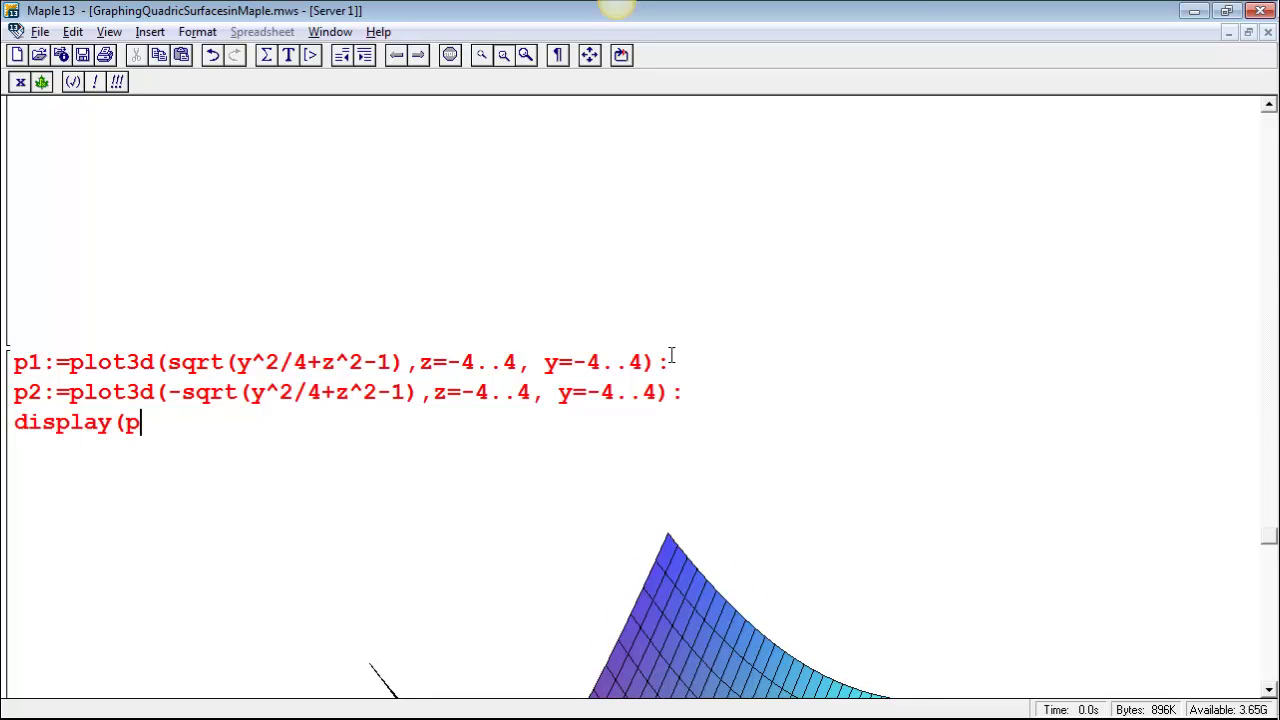
text(1, p2);, axes=no)
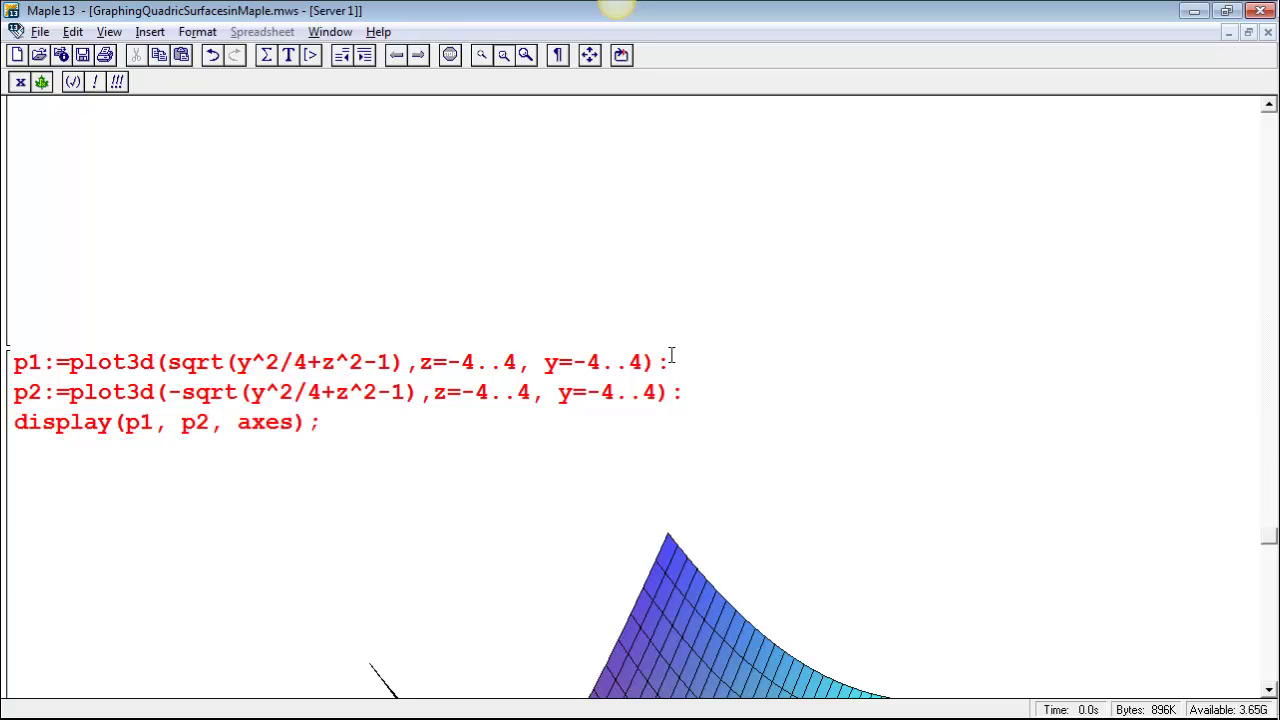
text(rmal)
Step: Run display(p1, p2, axes=normal) and rotate the combined hyperboloid to an X-shaped side view
key(Return)
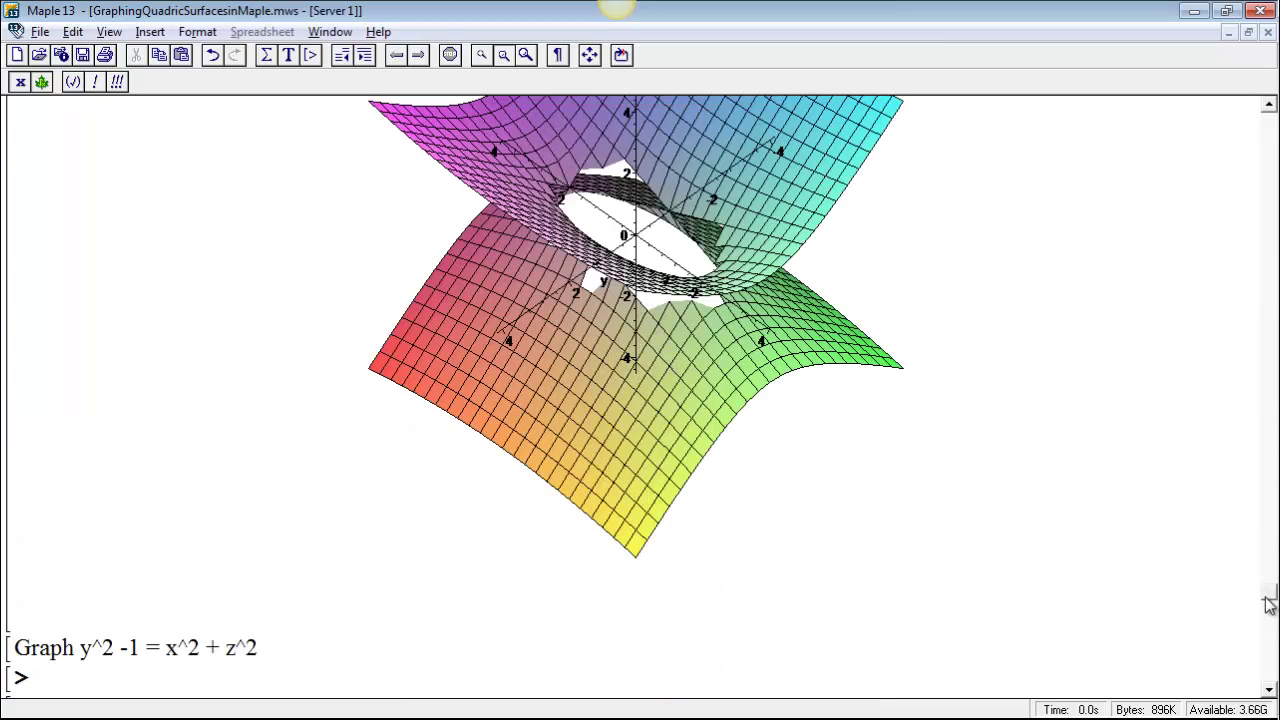
scroll(1268, 600, up, 3)
drag(786, 438, 707, 428)
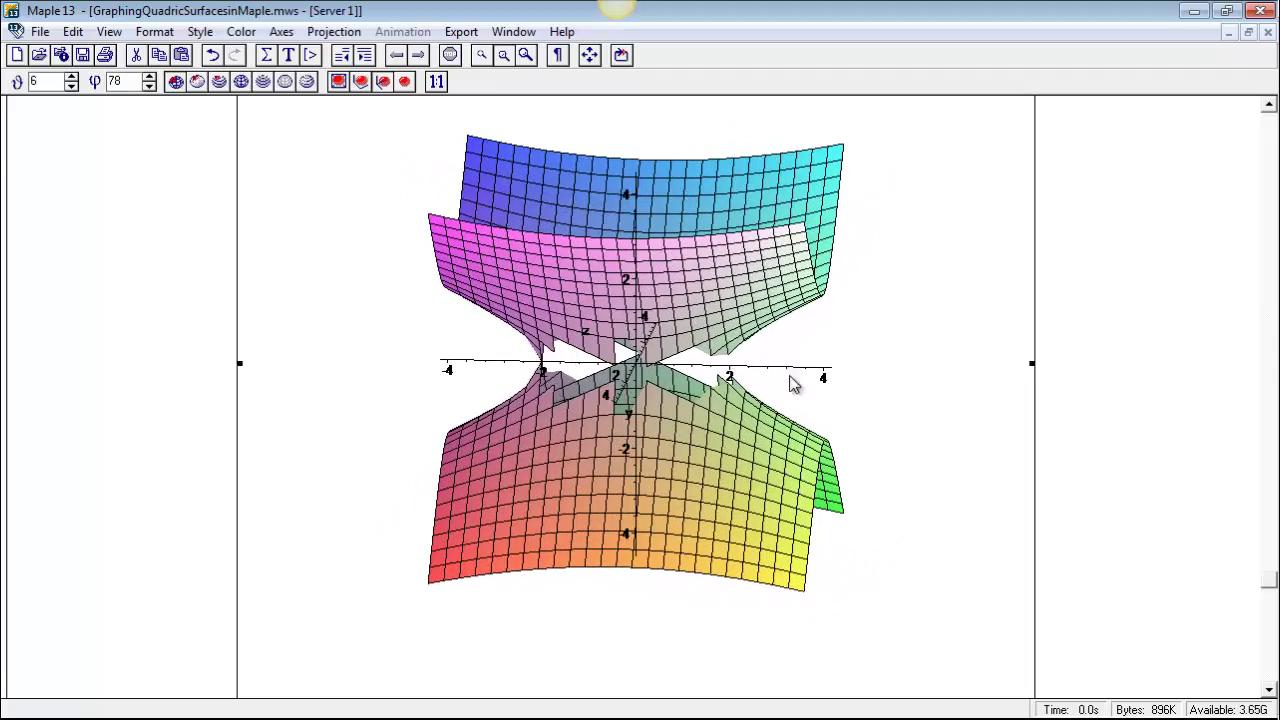
drag(720, 420, 1270, 491)
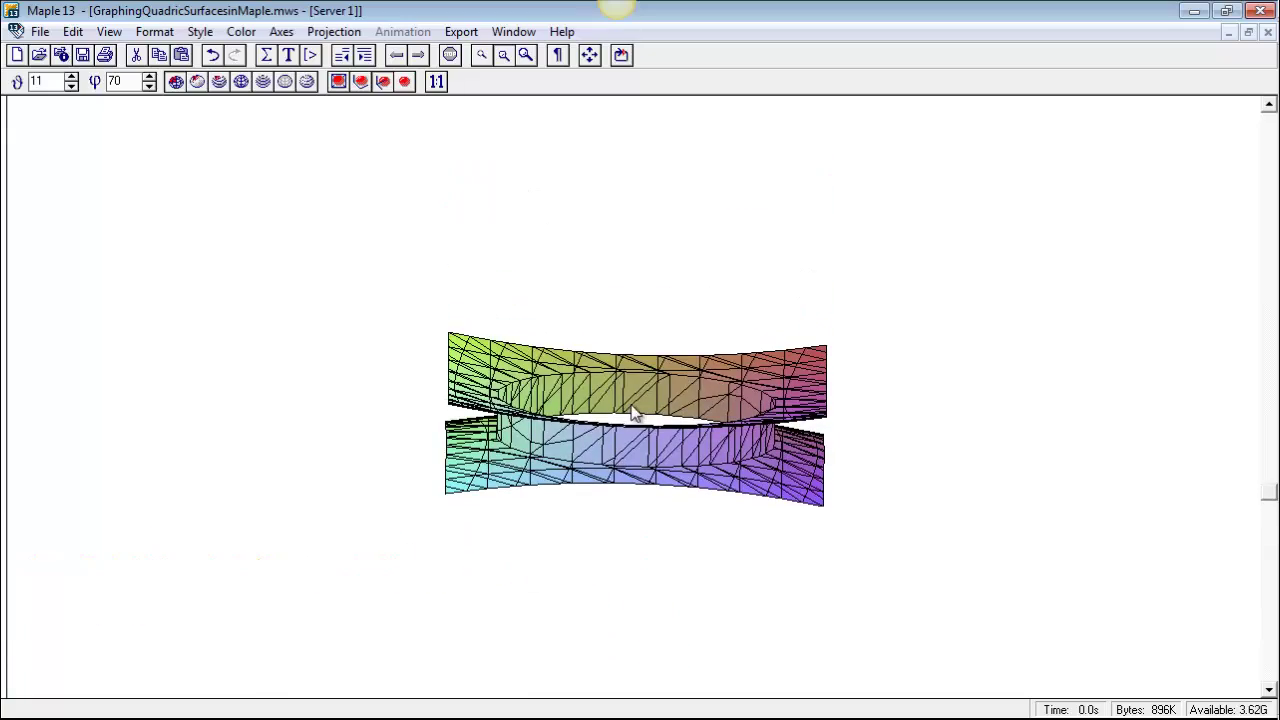
drag(632, 415, 1231, 579)
click(678, 483)
drag(678, 483, 763, 449)
drag(663, 430, 625, 432)
drag(656, 318, 696, 328)
drag(664, 382, 751, 423)
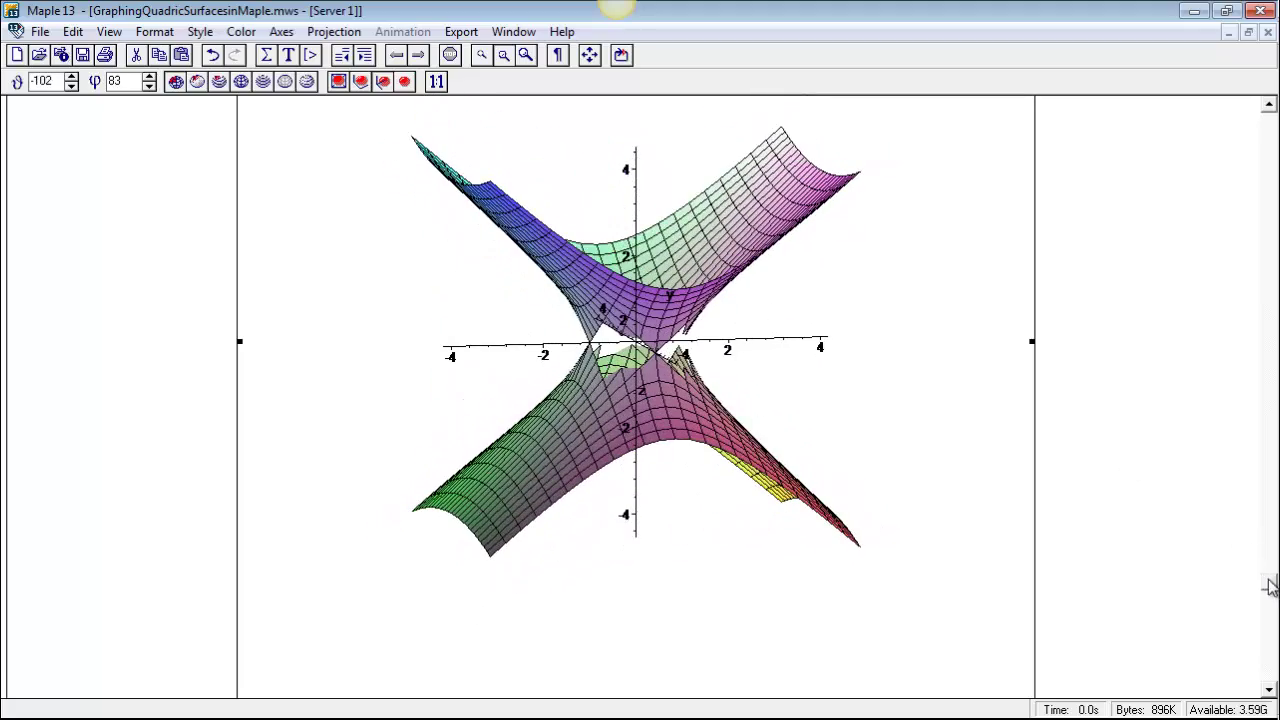
drag(1270, 583, 1264, 635)
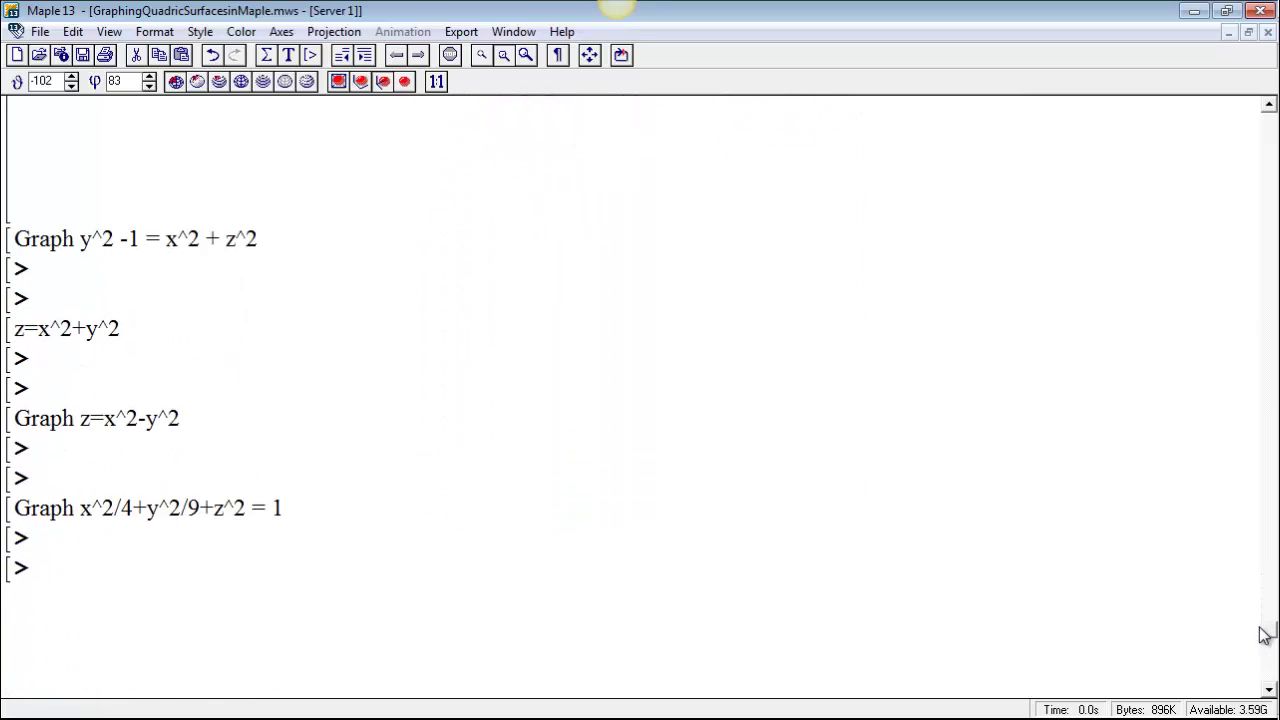
Step: Enter and run implicitplot3d(y^2-1=x^2+z^2, x=-2..2, z=-2..2, y=-2..2) at the empty prompt
click(105, 267)
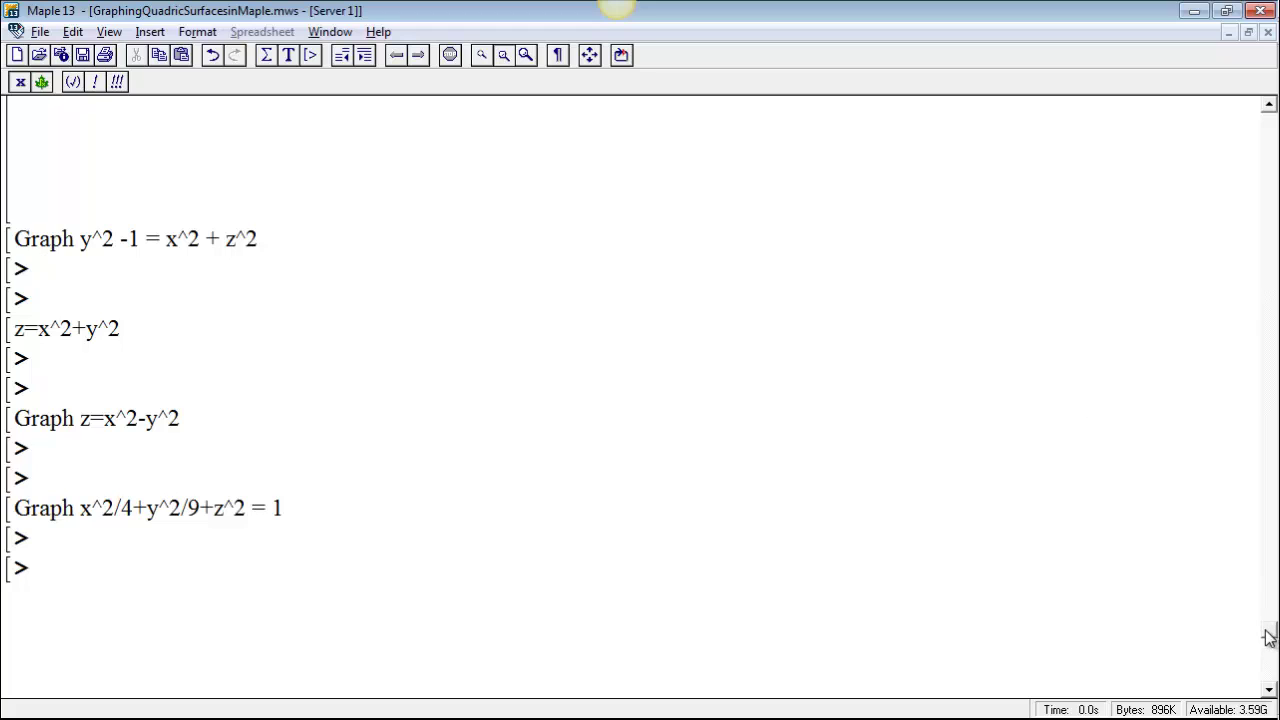
drag(1266, 630, 1268, 616)
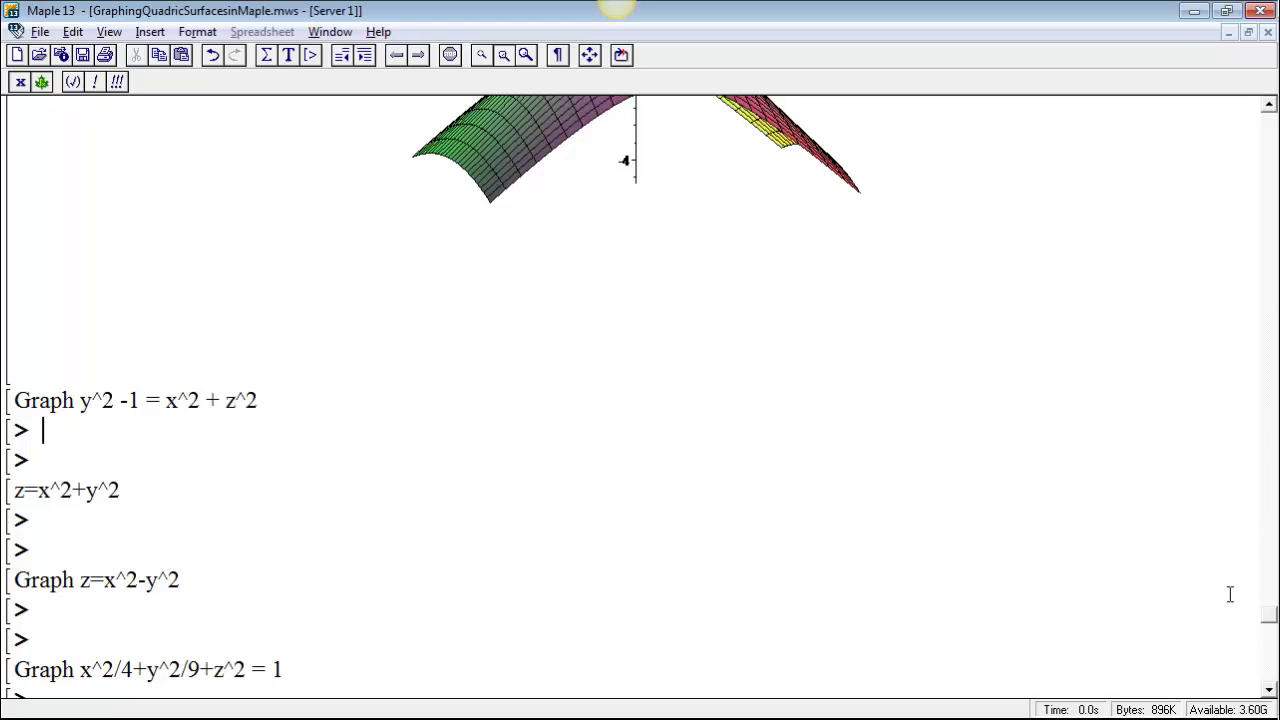
drag(1272, 617, 1266, 603)
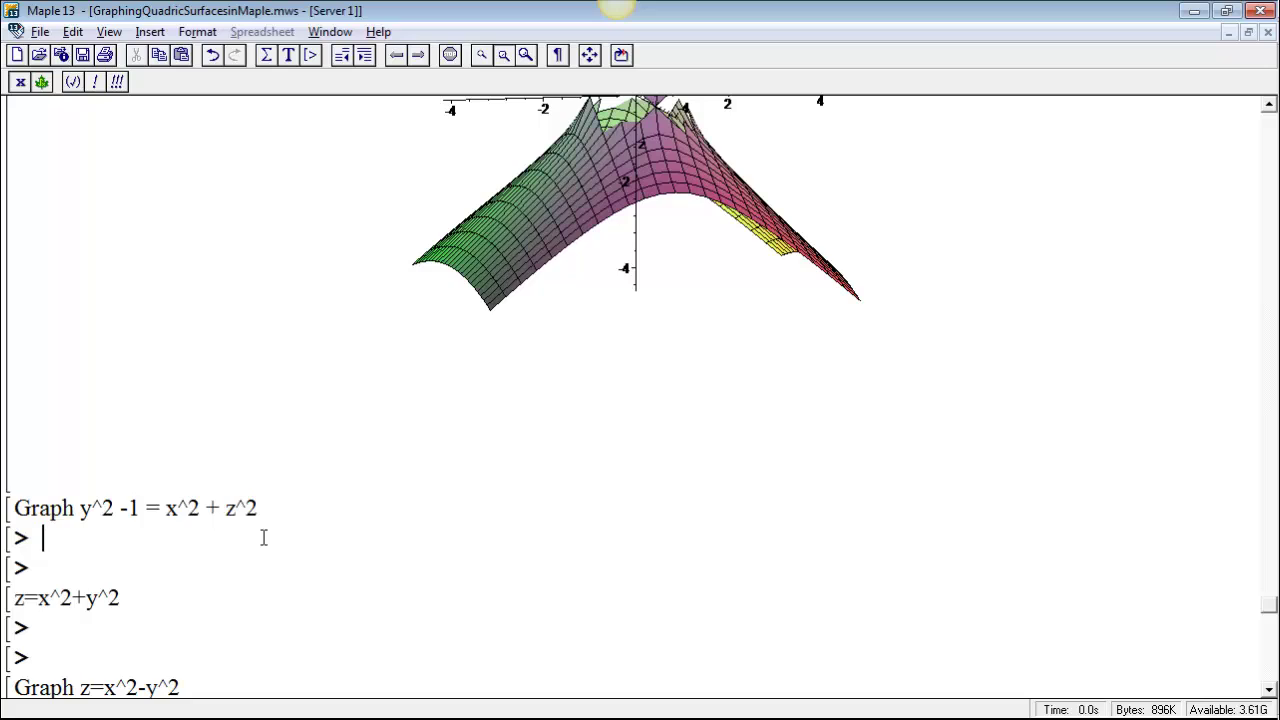
text(plot)
key(BackSpace)
key(BackSpace)
key(BackSpace)
key(BackSpace)
key(BackSpace)
text(implici)
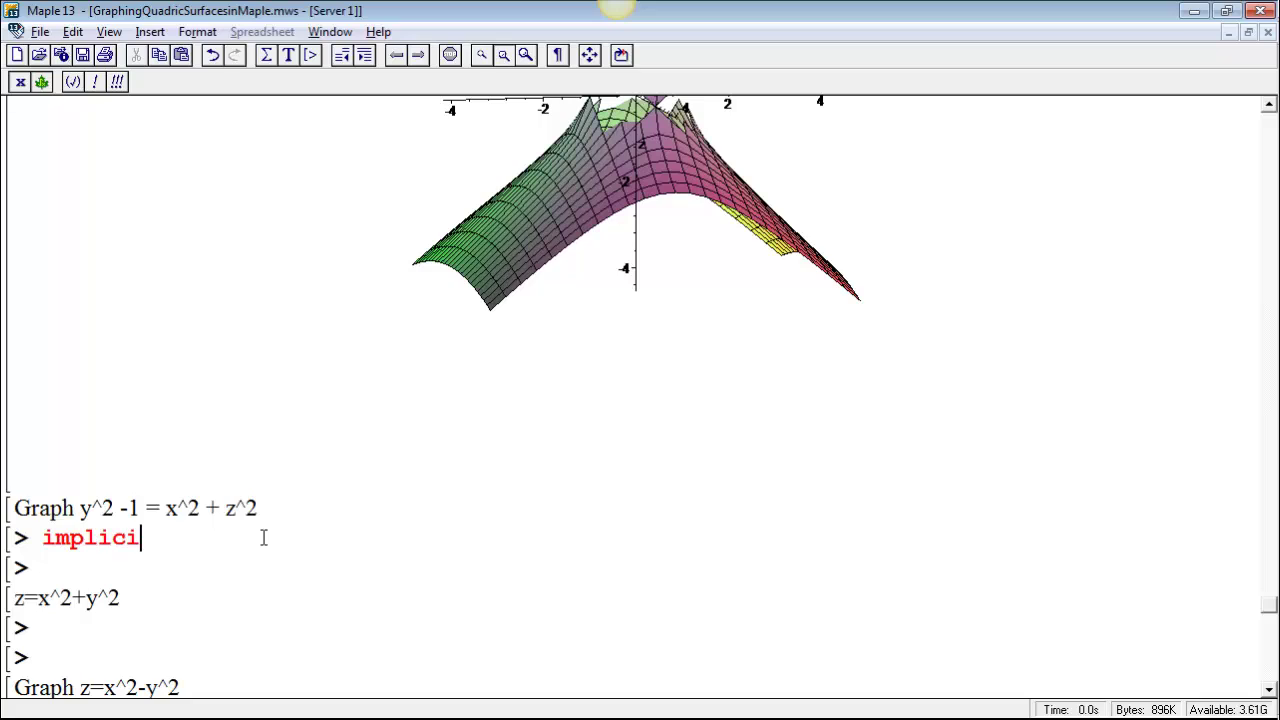
text(tplot3d(y)
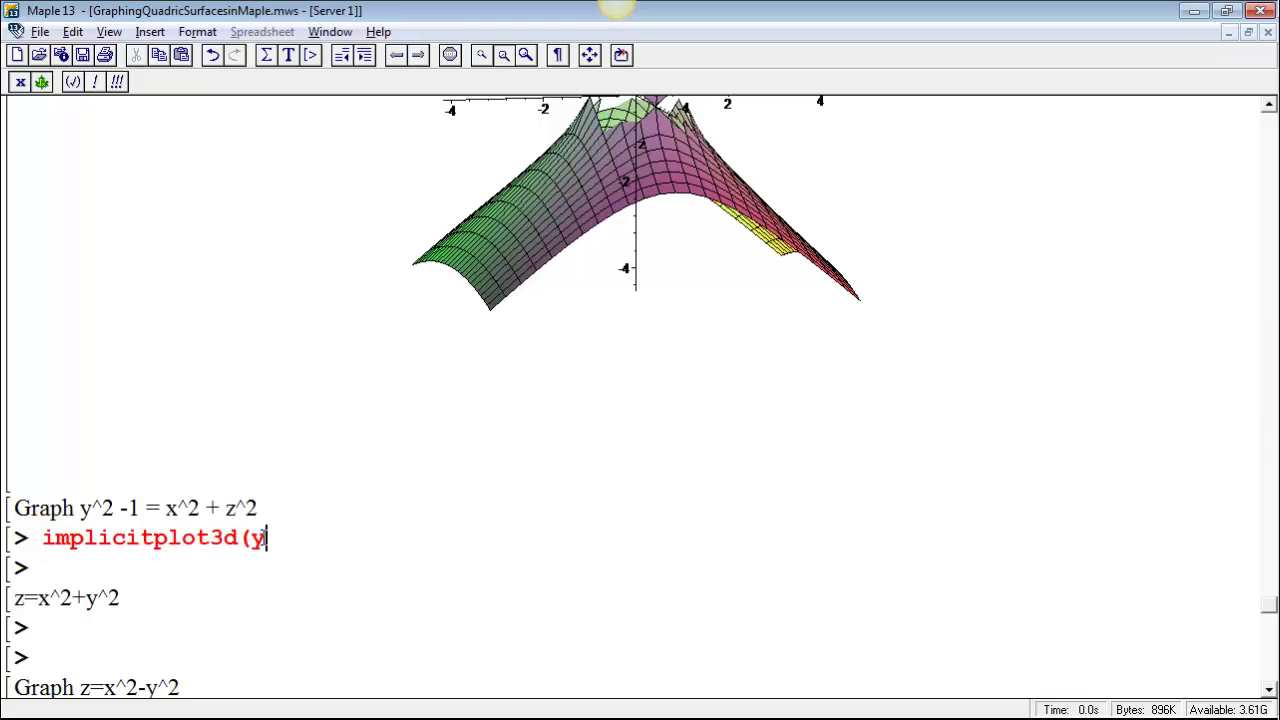
text(^2-1=x^2+z)
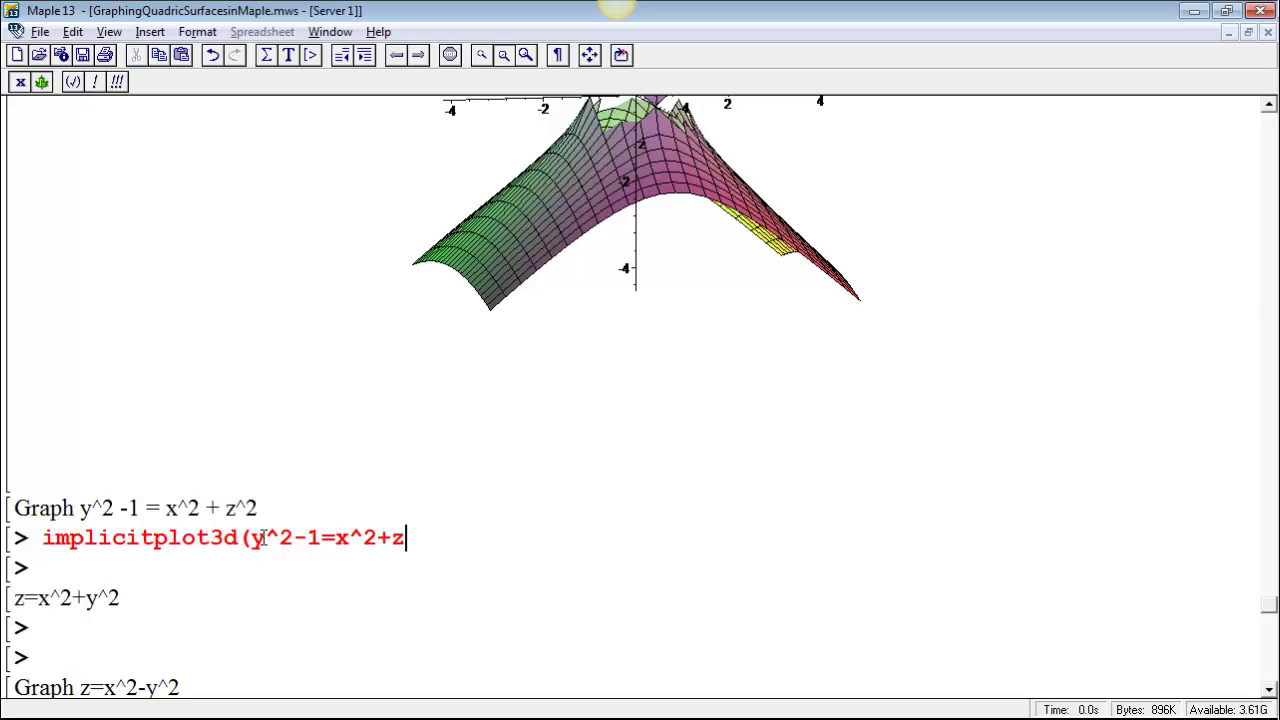
text(^2,x=-2..)
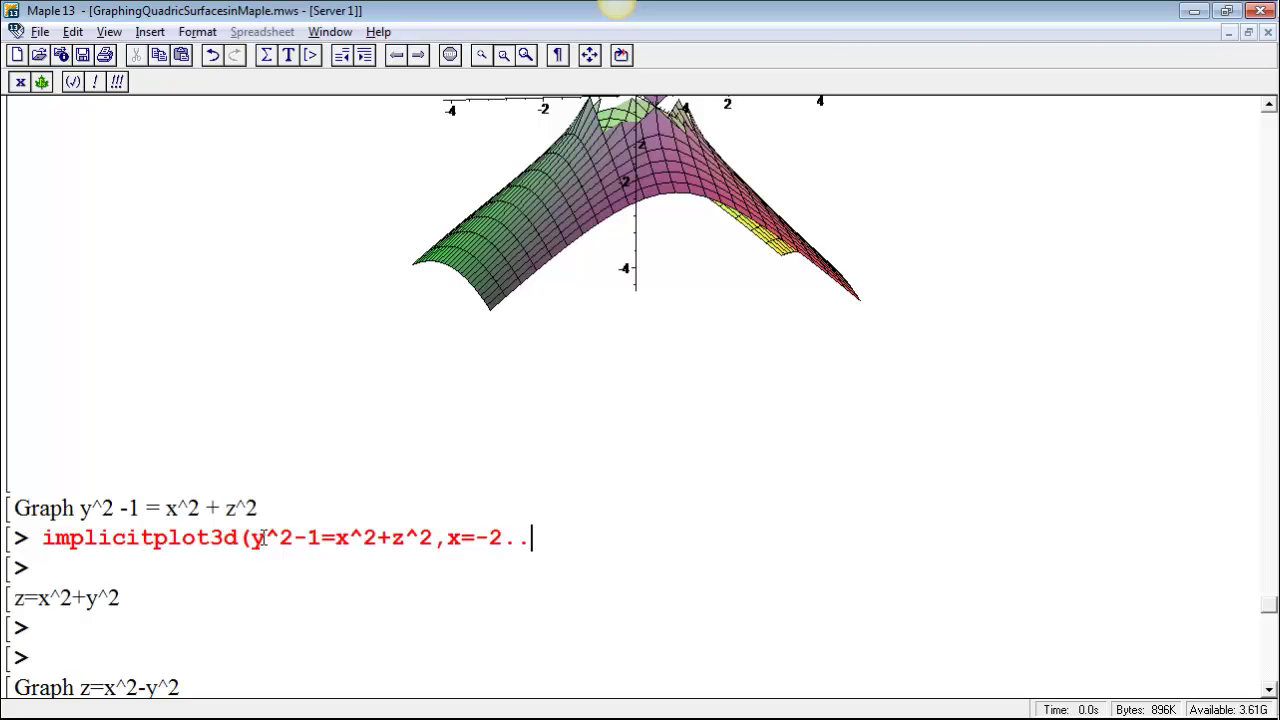
text(2, z=-)
text(2..2)
key(BackSpace)
text(.2, )
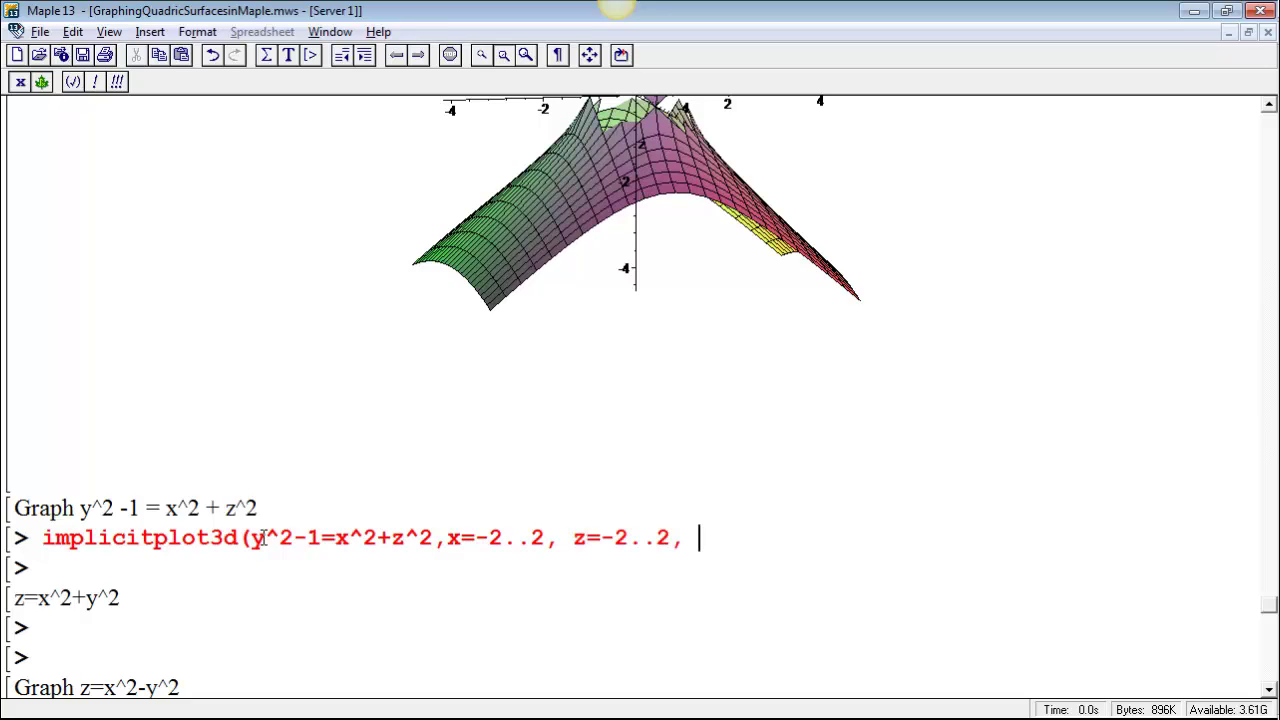
text(z)
key(BackSpace)
text(y=-2..2);)
key(Return)
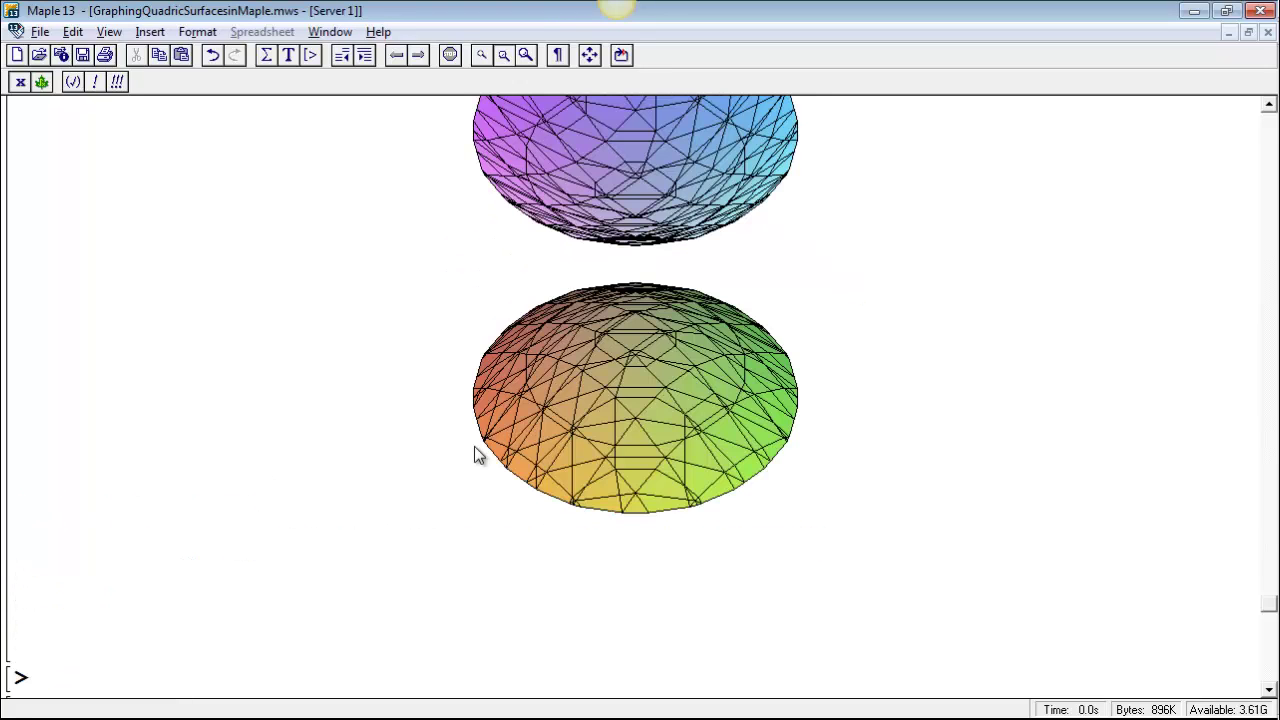
Step: Rotate the two-sheet hyperboloid plot to a steeper, side-on view of both sheets
scroll(1262, 600, up, 3)
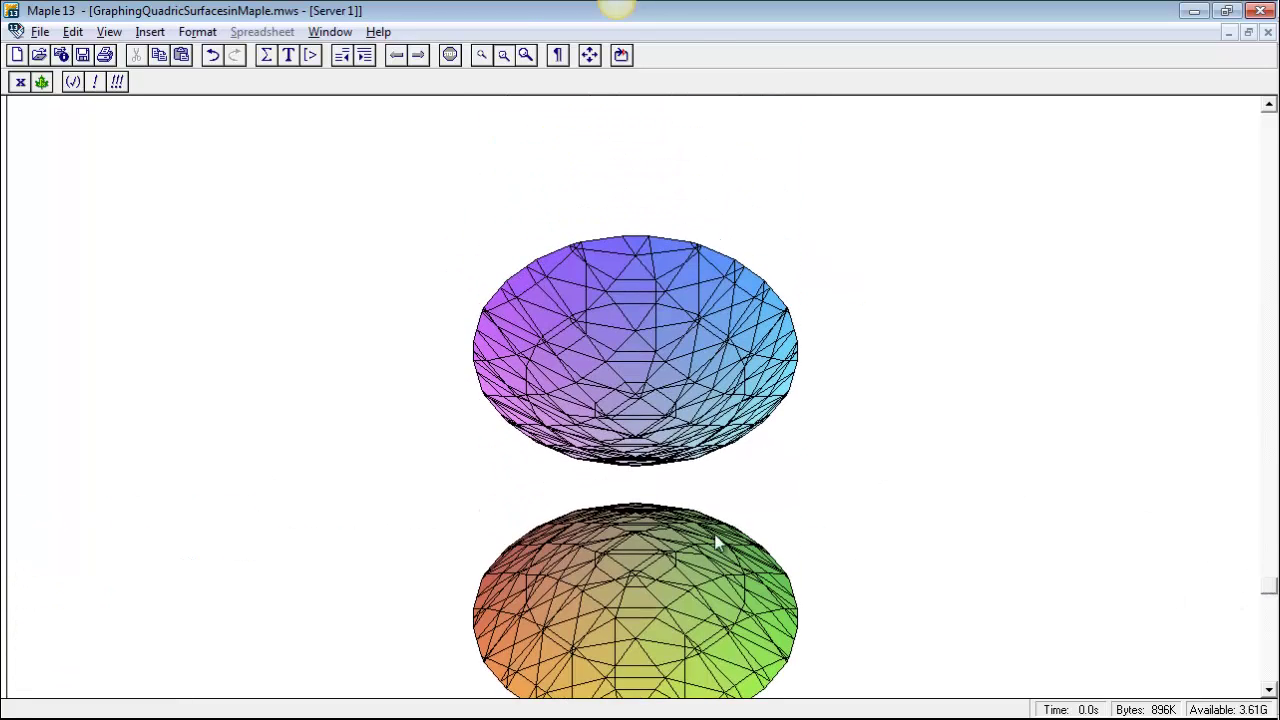
drag(714, 543, 655, 592)
drag(640, 390, 757, 394)
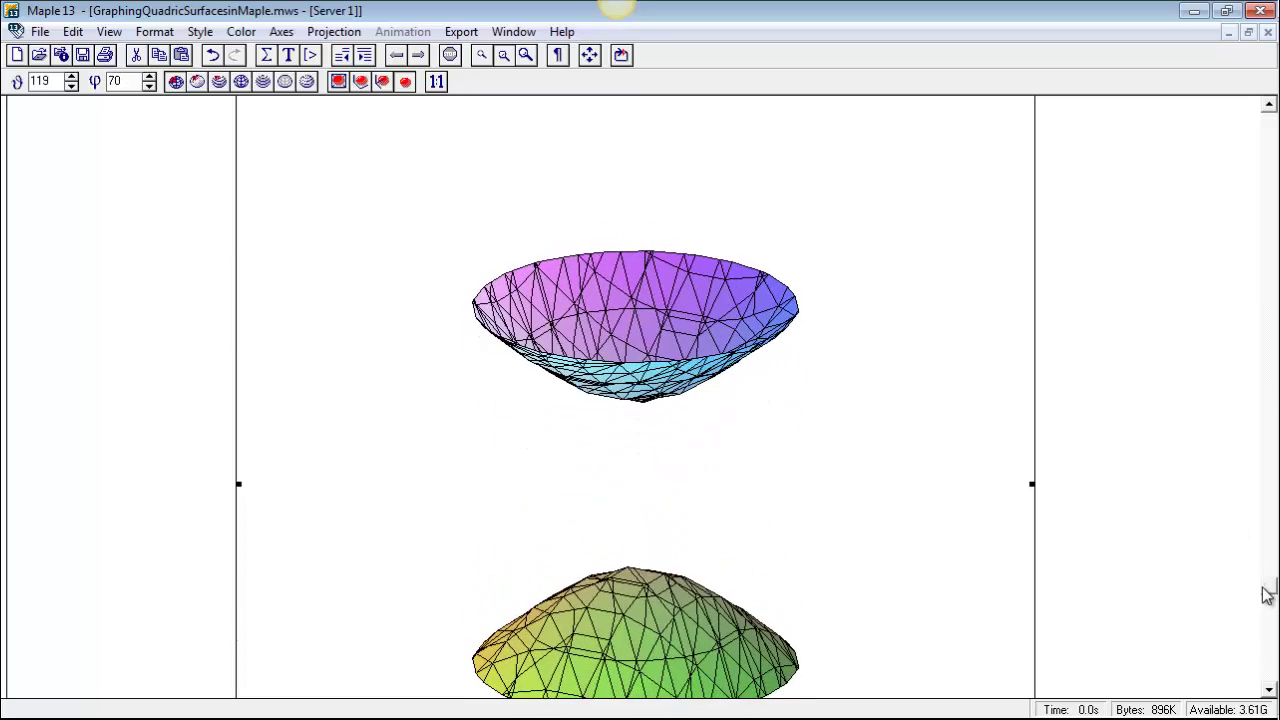
mouse_move(1266, 594)
mouse_down()
mouse_move(1266, 565)
mouse_move(1260, 583)
mouse_up()
Step: Copy the whole implicitplot3d hyperboloid command
click(497, 303)
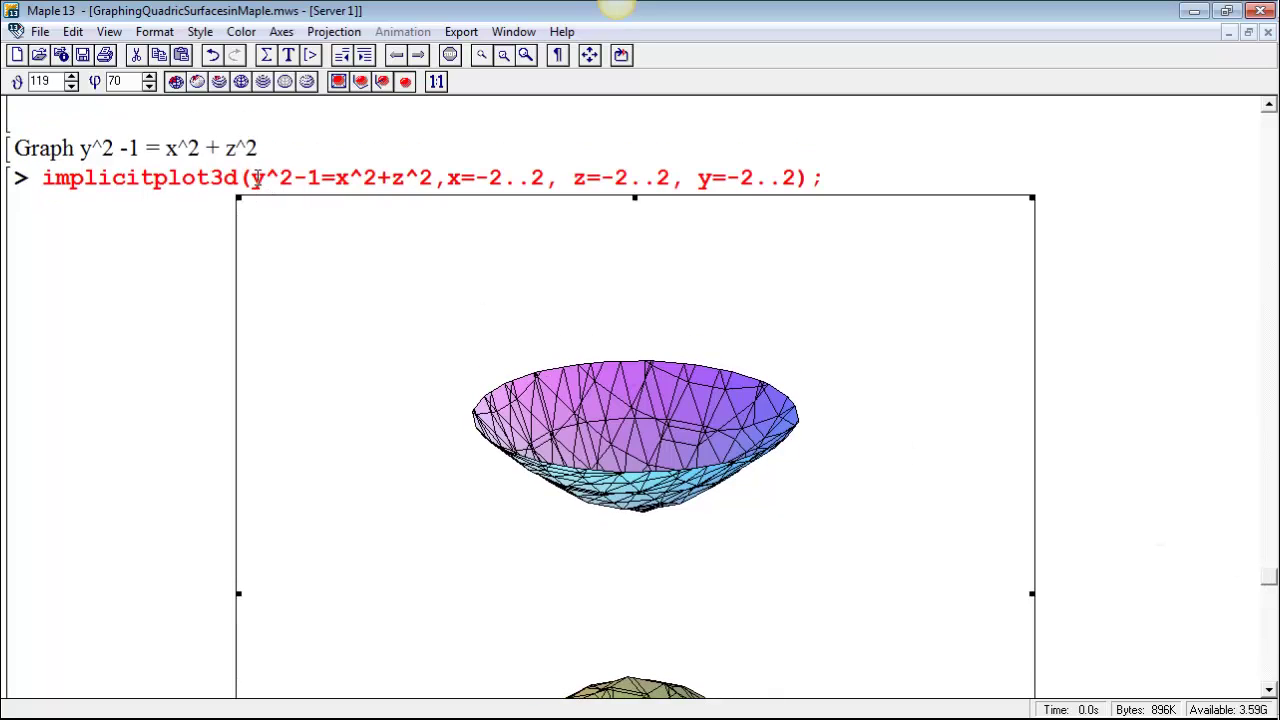
drag(253, 178, 432, 176)
right_click(372, 174)
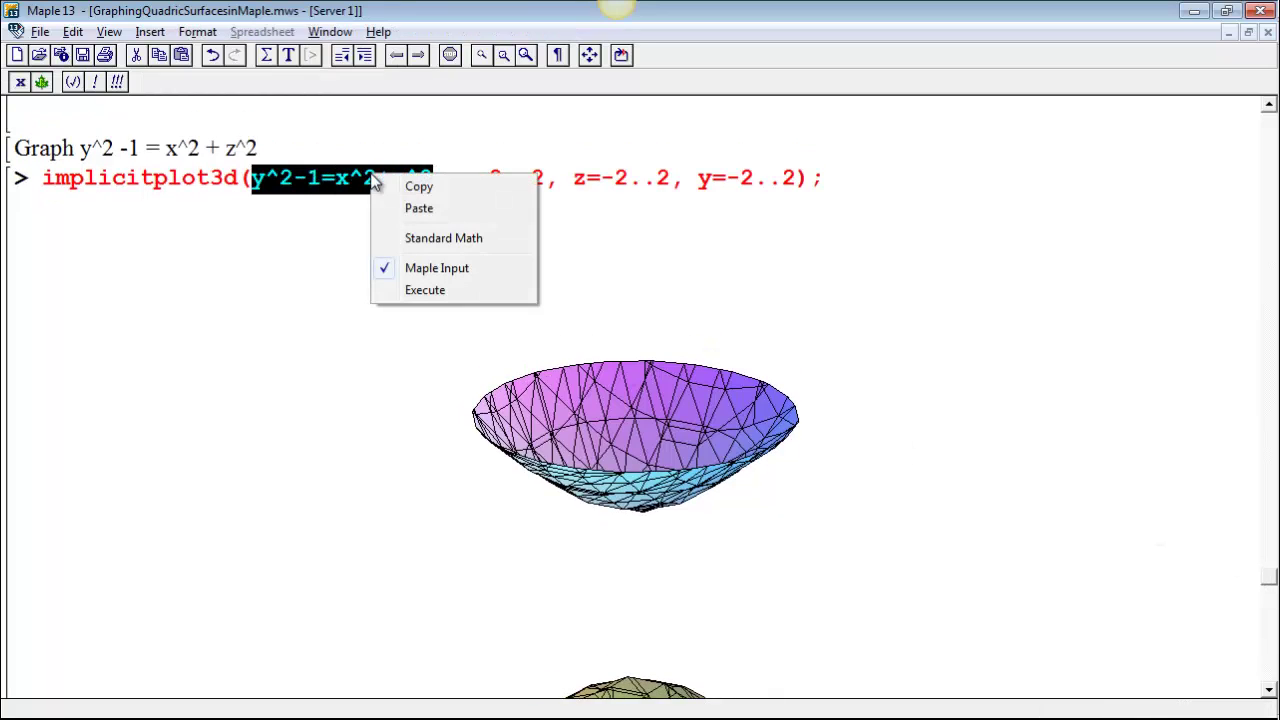
click(423, 188)
click(238, 178)
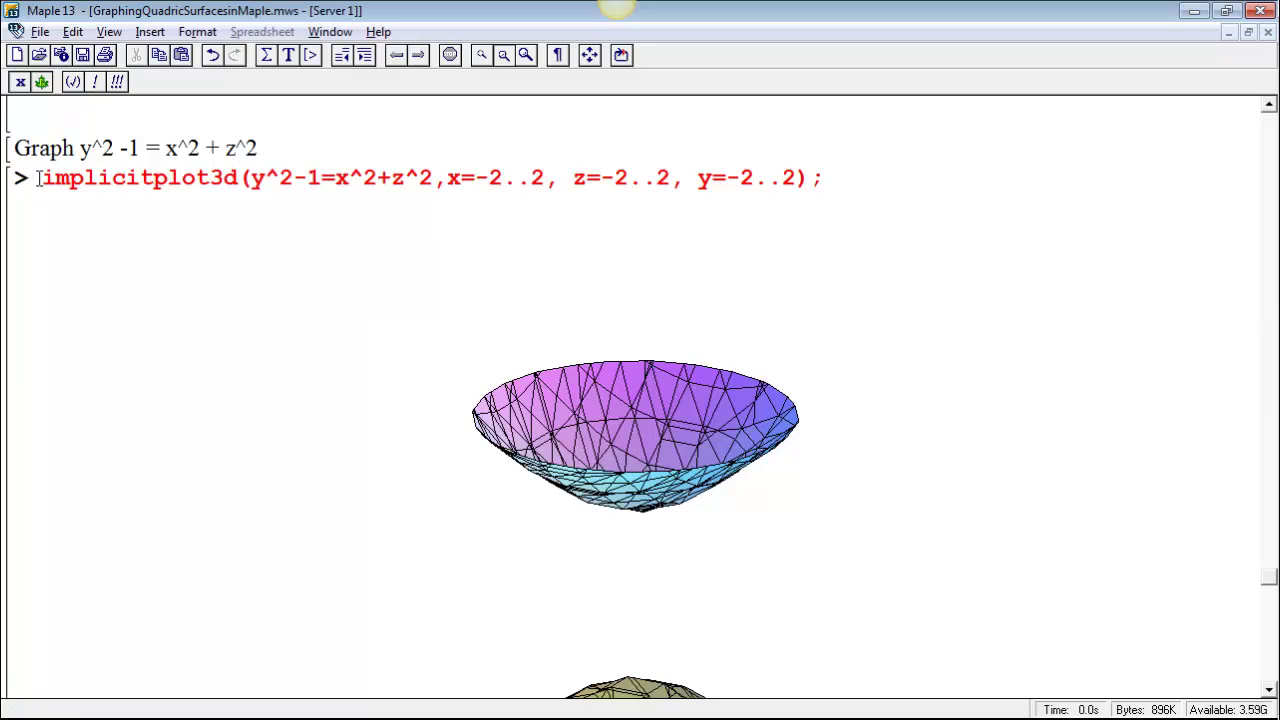
drag(42, 178, 838, 176)
right_click(685, 176)
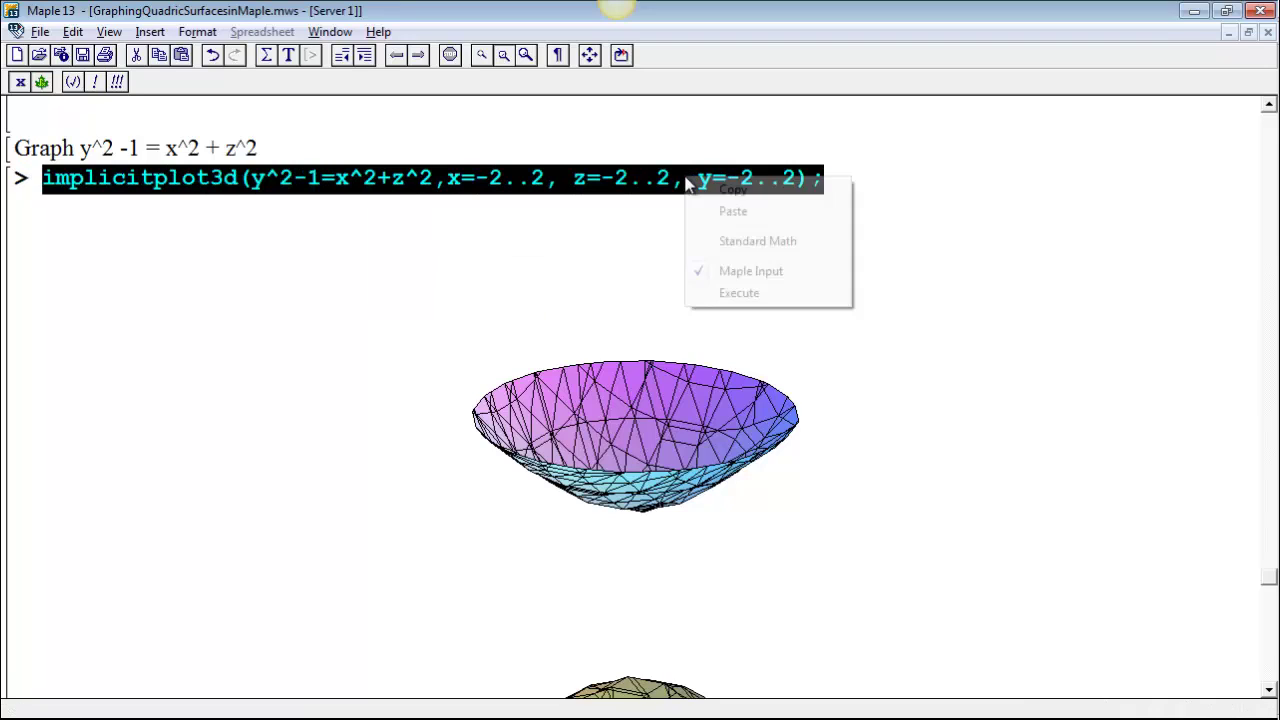
click(738, 190)
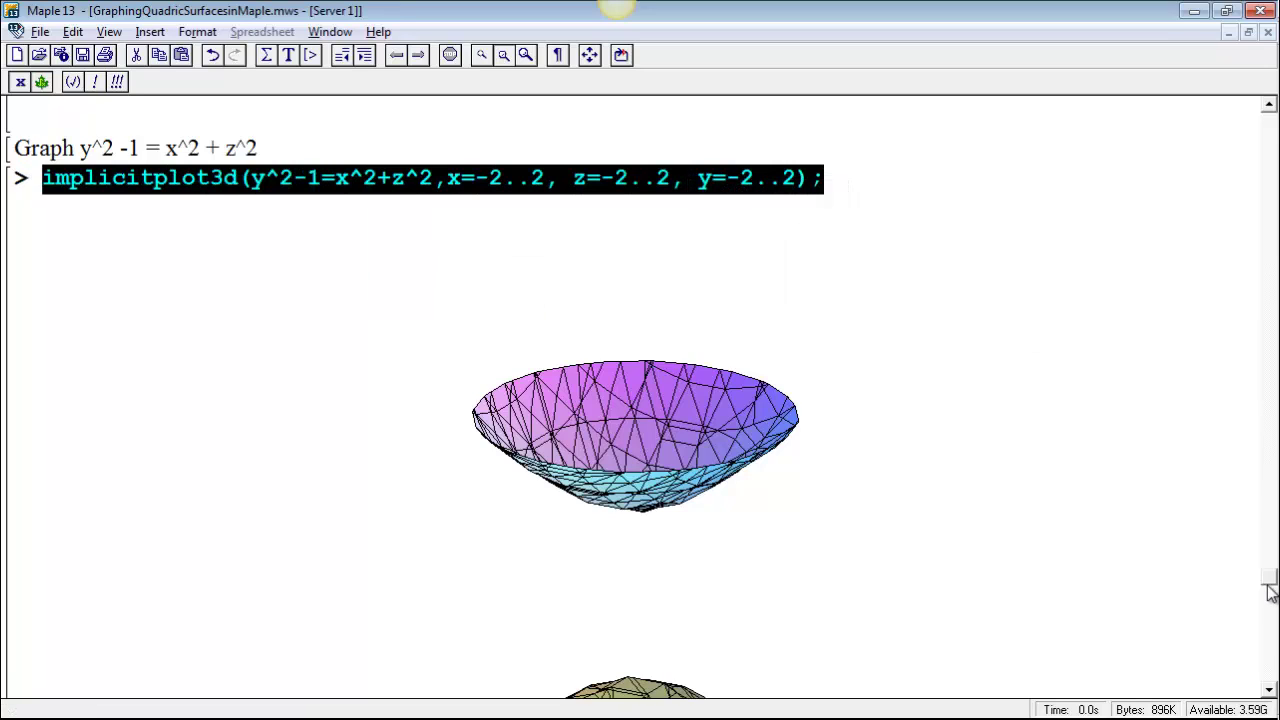
Step: Paste the command at the empty prompt and turn it into plot3d with a sqrt expression
scroll(1270, 563, up, 7)
scroll(1270, 545, down, 4)
scroll(1270, 563, down, 10)
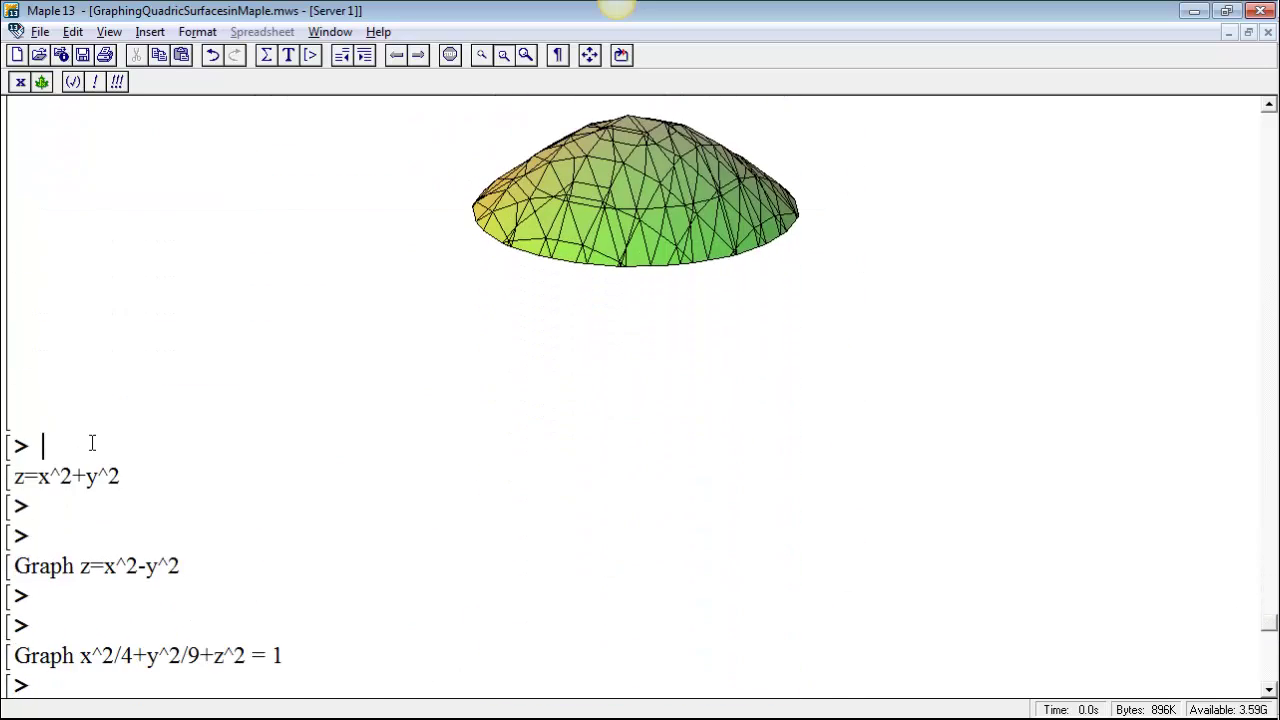
click(92, 443)
key(ctrl+v)
key(Home)
key(shift+Right)
key(shift+Right)
key(shift+Right)
key(shift+Right)
key(shift+Right)
key(shift+Right)
key(shift+Right)
key(shift+Right)
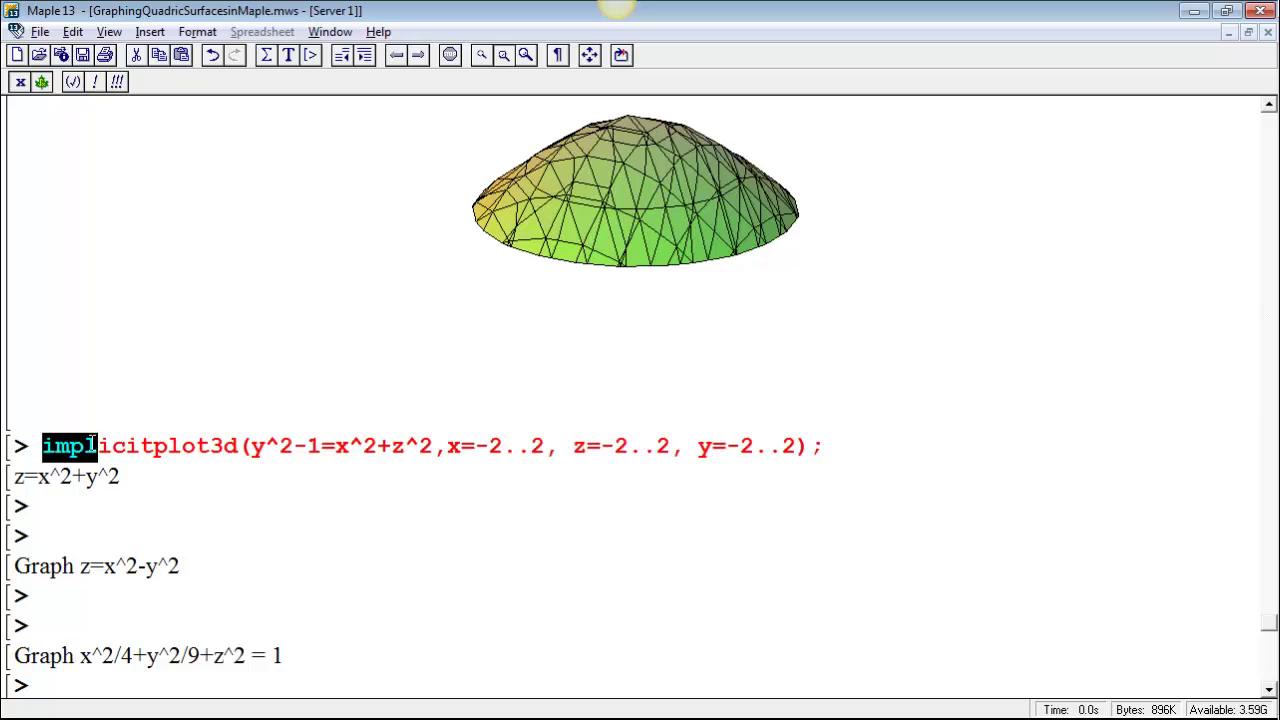
key(Delete)
key(Right)
key(Right)
key(Right)
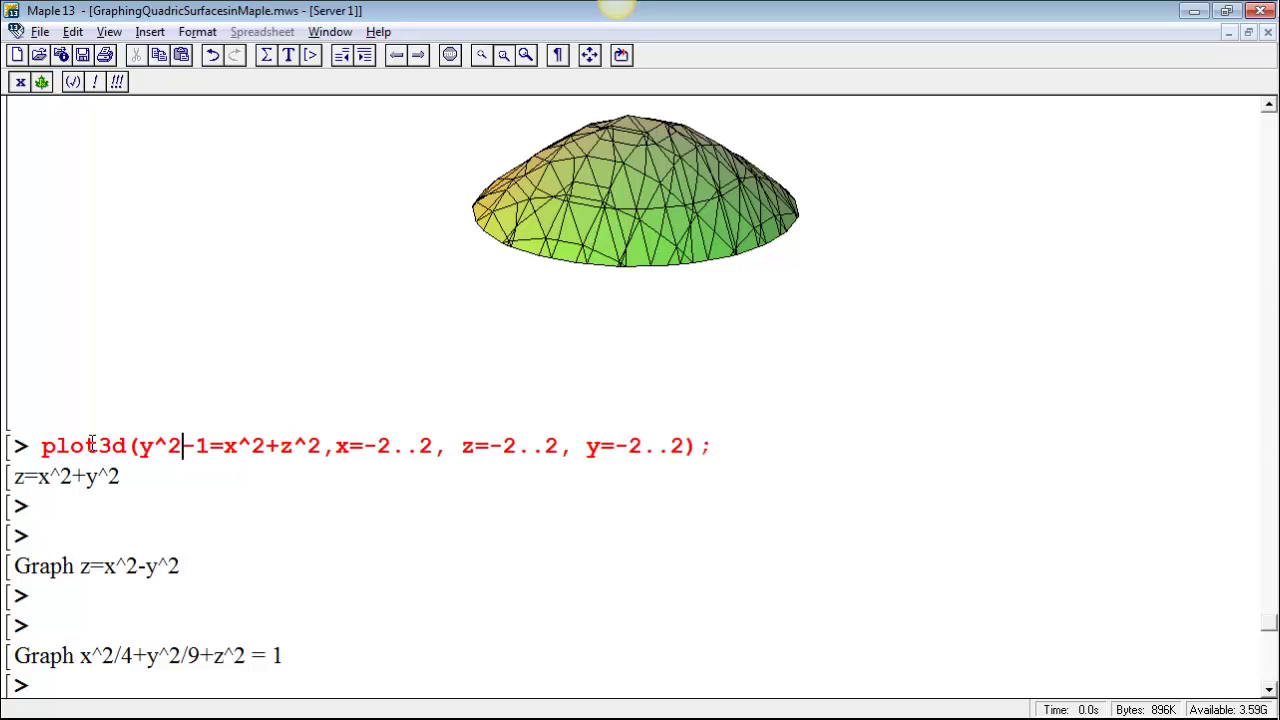
text(1)
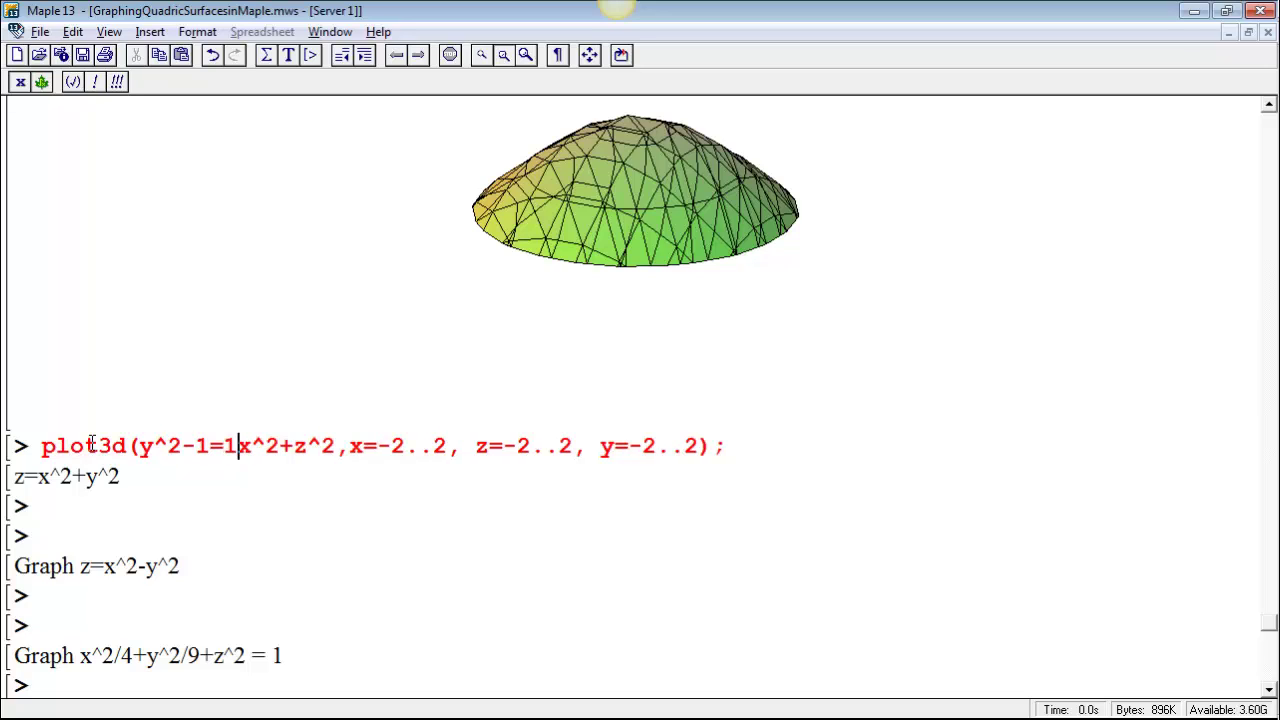
text(+)
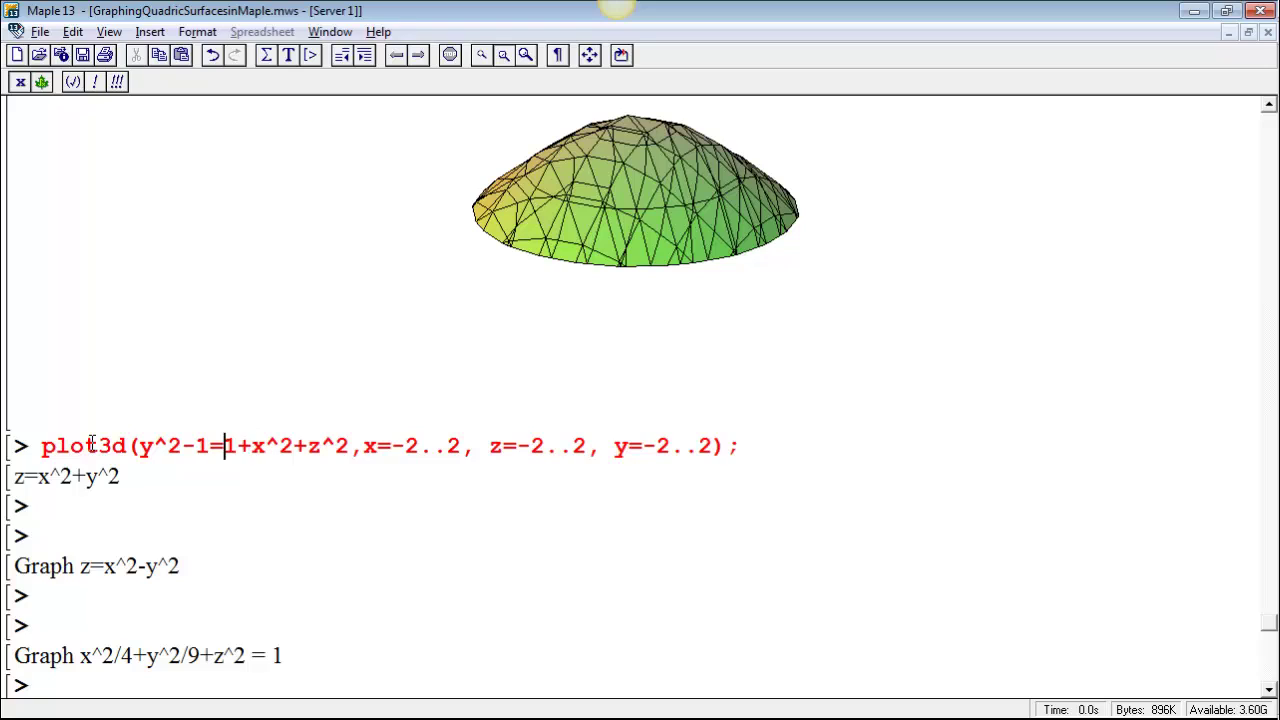
text(sqrt()
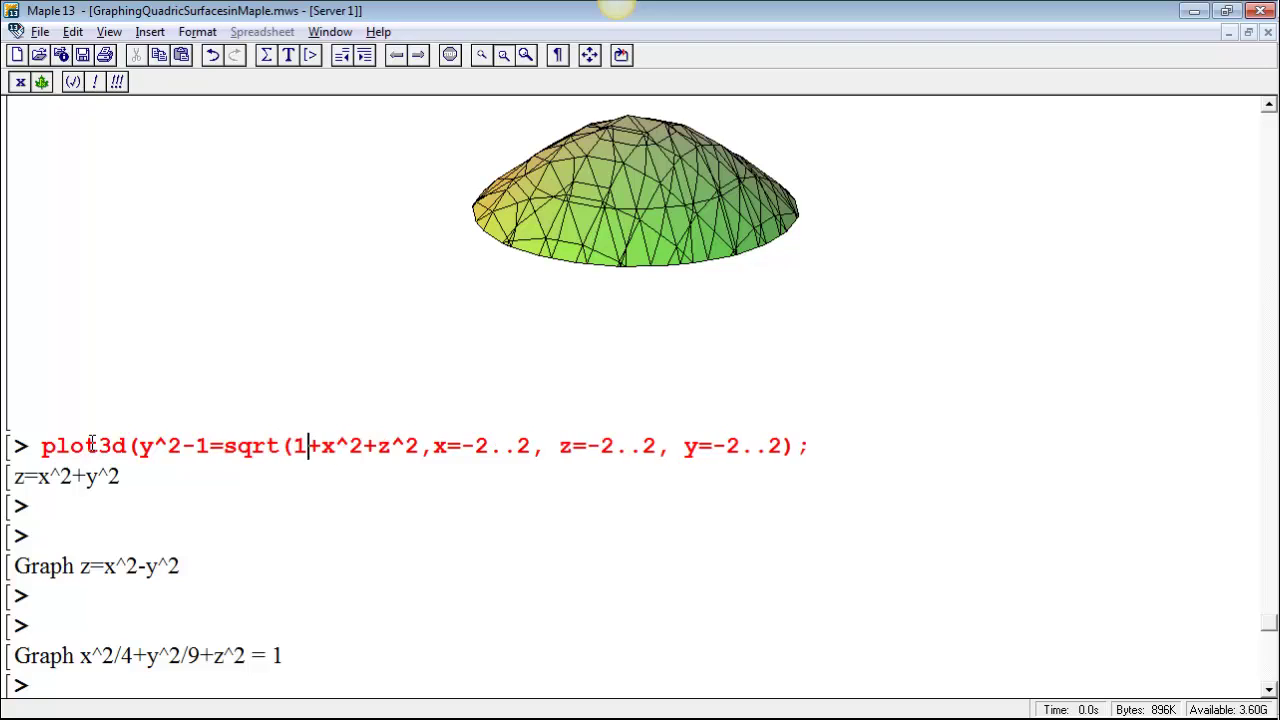
text())
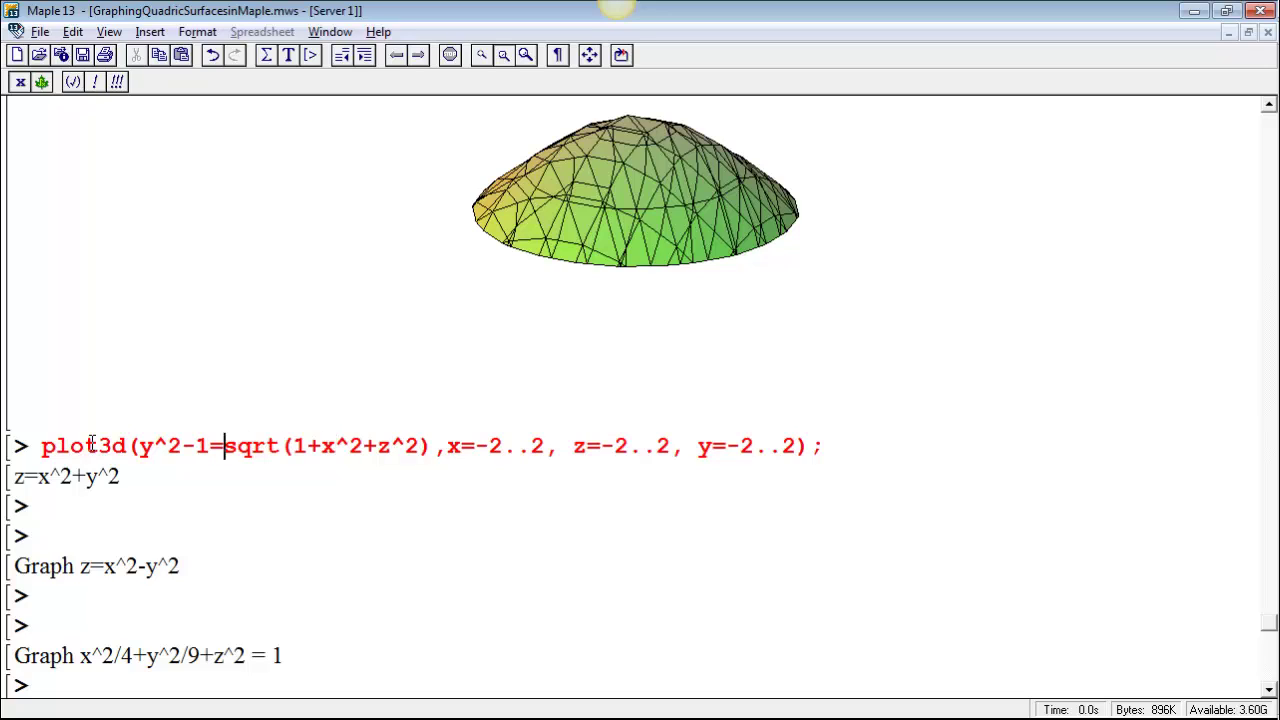
Step: Drop the y range, add axes=normal, and run plot3d(sqrt(1+x^2+z^2),x=-2..2, z=-2..2)
key(Left)
key(shift+Right)
key(shift+Right)
key(shift+Right)
key(shift+Right)
key(shift+Right)
key(shift+Right)
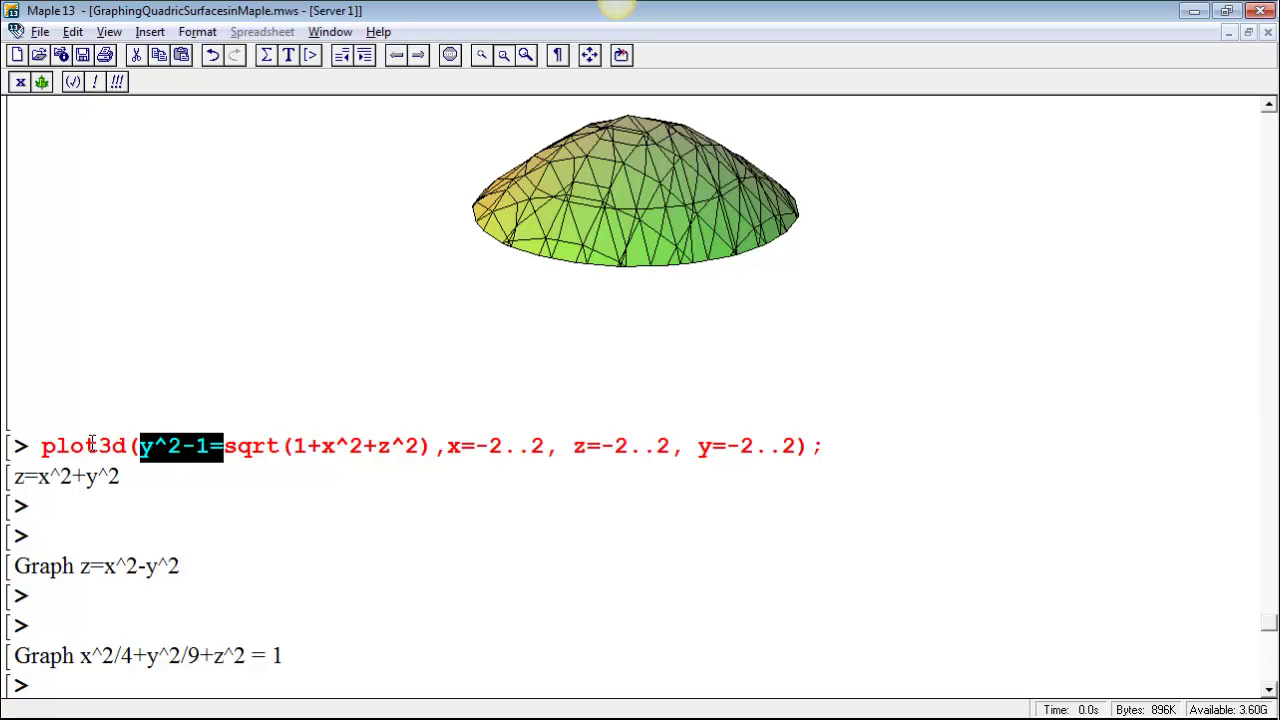
key(Delete)
key(Right)
key(Right)
key(Right)
key(Right)
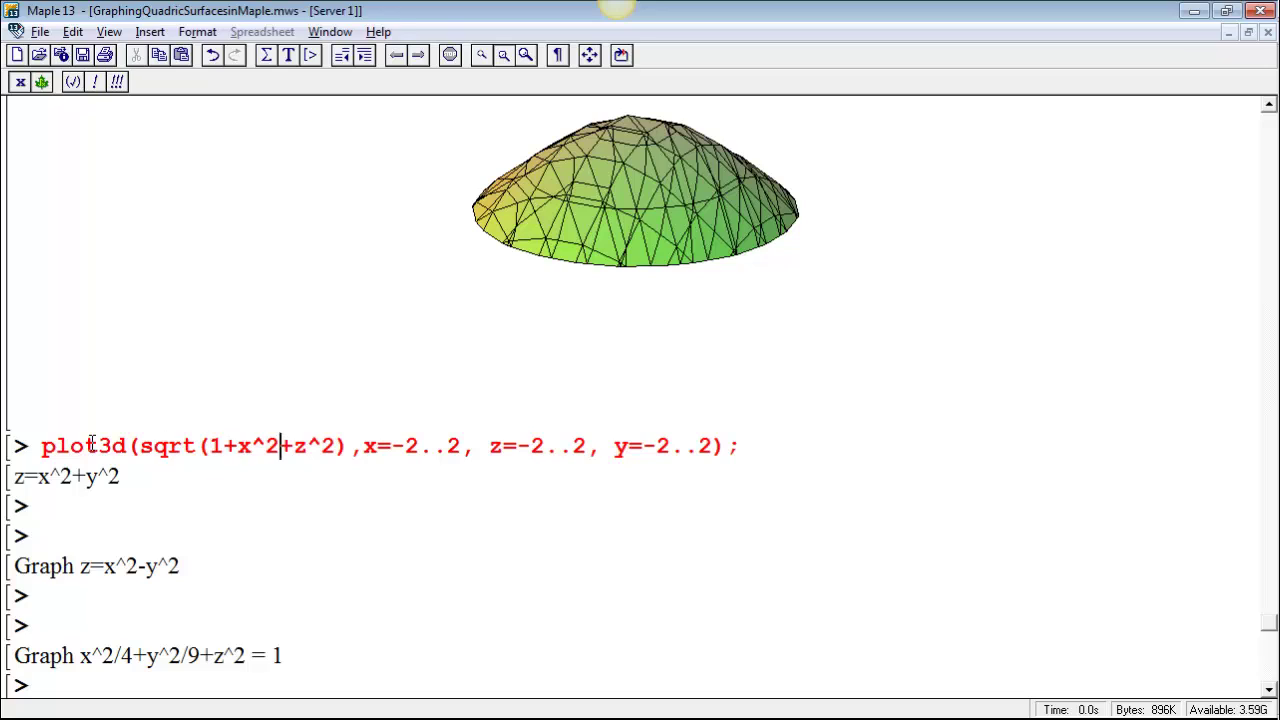
key(Right)
key(Right)
key(Right)
key(Right)
key(Right)
key(Right)
key(shift+Right)
key(shift+Right)
key(shift+Right)
key(shift+Right)
key(shift+Right)
key(shift+Right)
key(shift+Right)
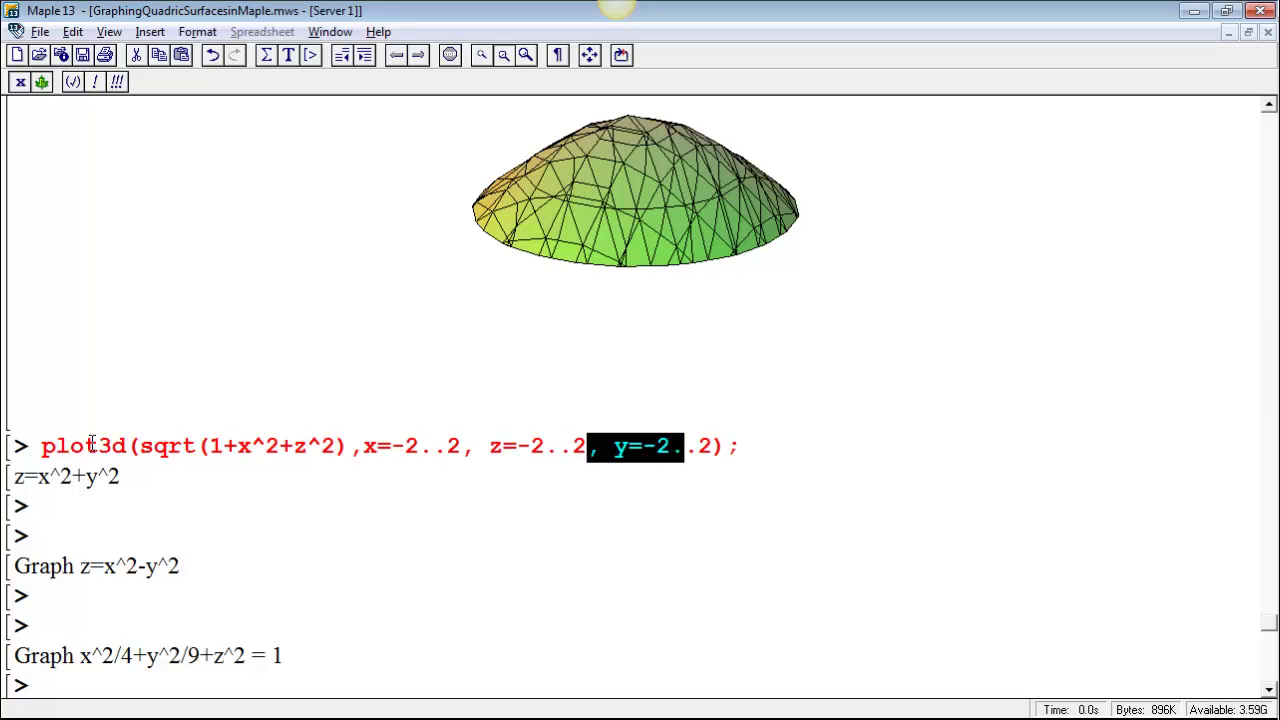
key(shift+Right)
key(shift+Right)
key(Delete)
text(, axes=normal)
key(Return)
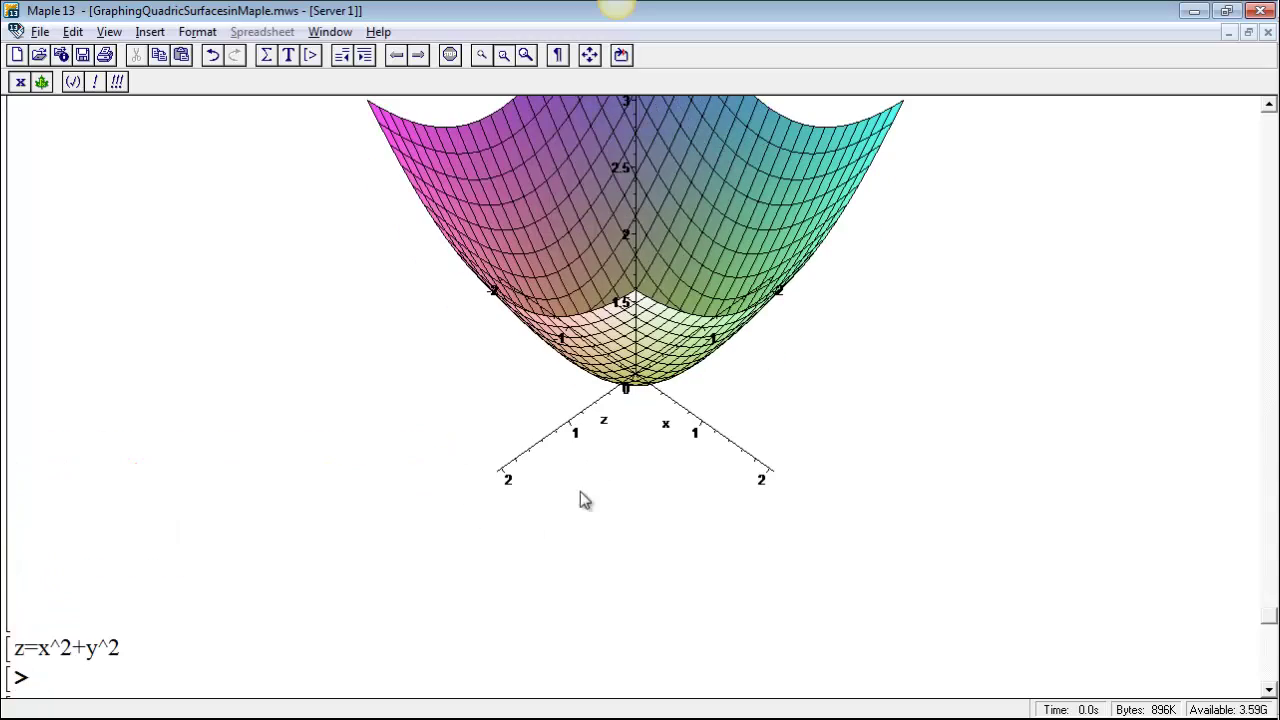
Step: Rotate the new upper-sheet surface to a side view
mouse_move(1270, 616)
mouse_down()
mouse_move(1270, 640)
mouse_move(1270, 608)
mouse_up()
drag(690, 430, 840, 480)
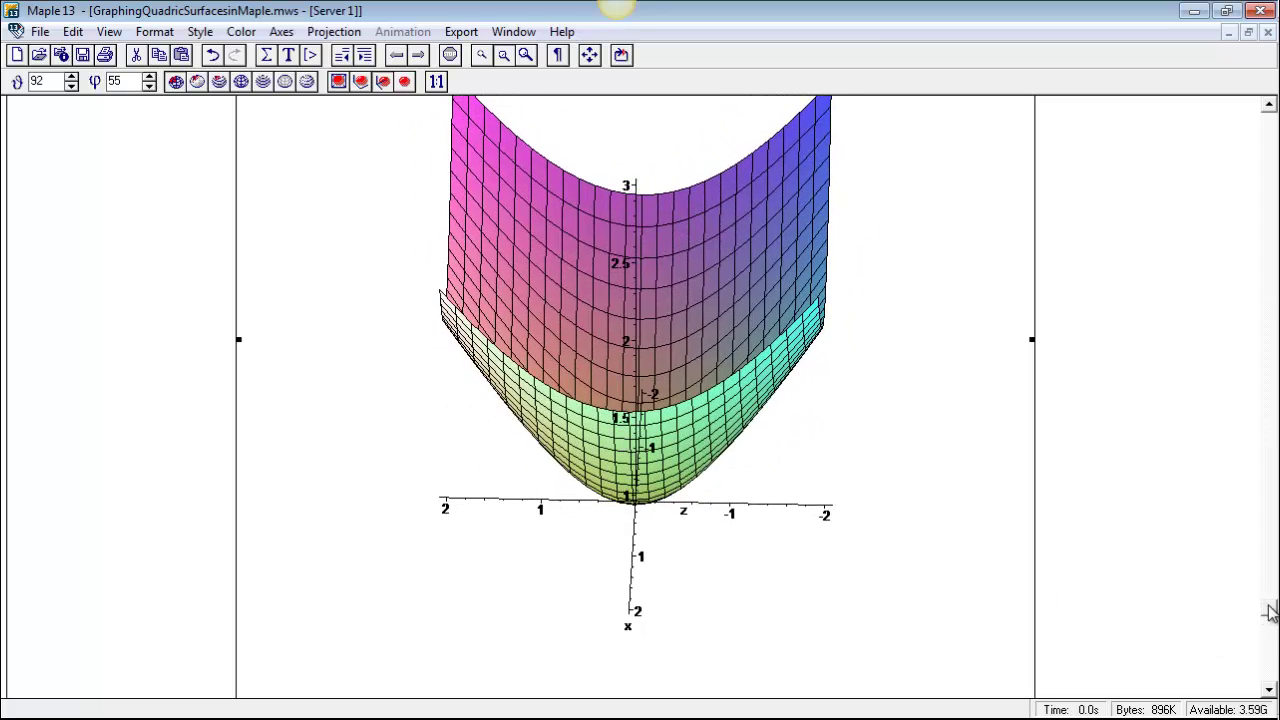
drag(1268, 610, 1274, 571)
Step: Duplicate the plot3d line and negate its sqrt for the lower sheet
click(773, 457)
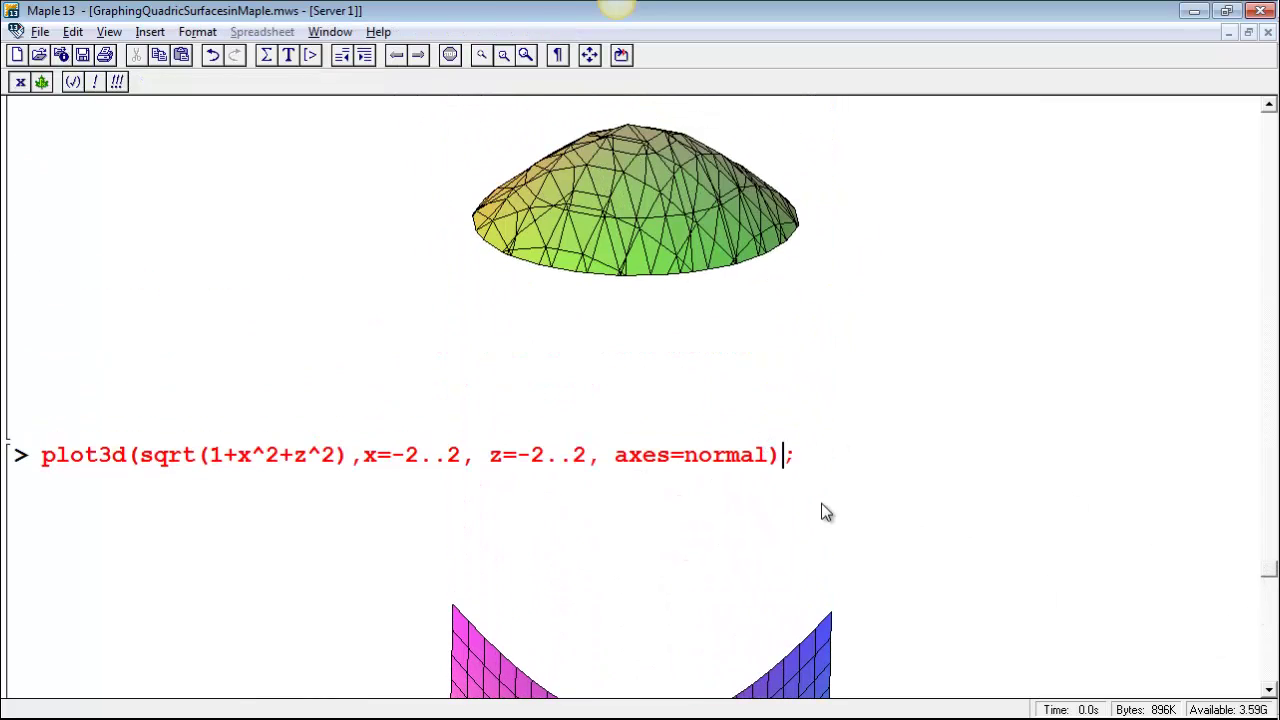
key(End)
key(shift+Home)
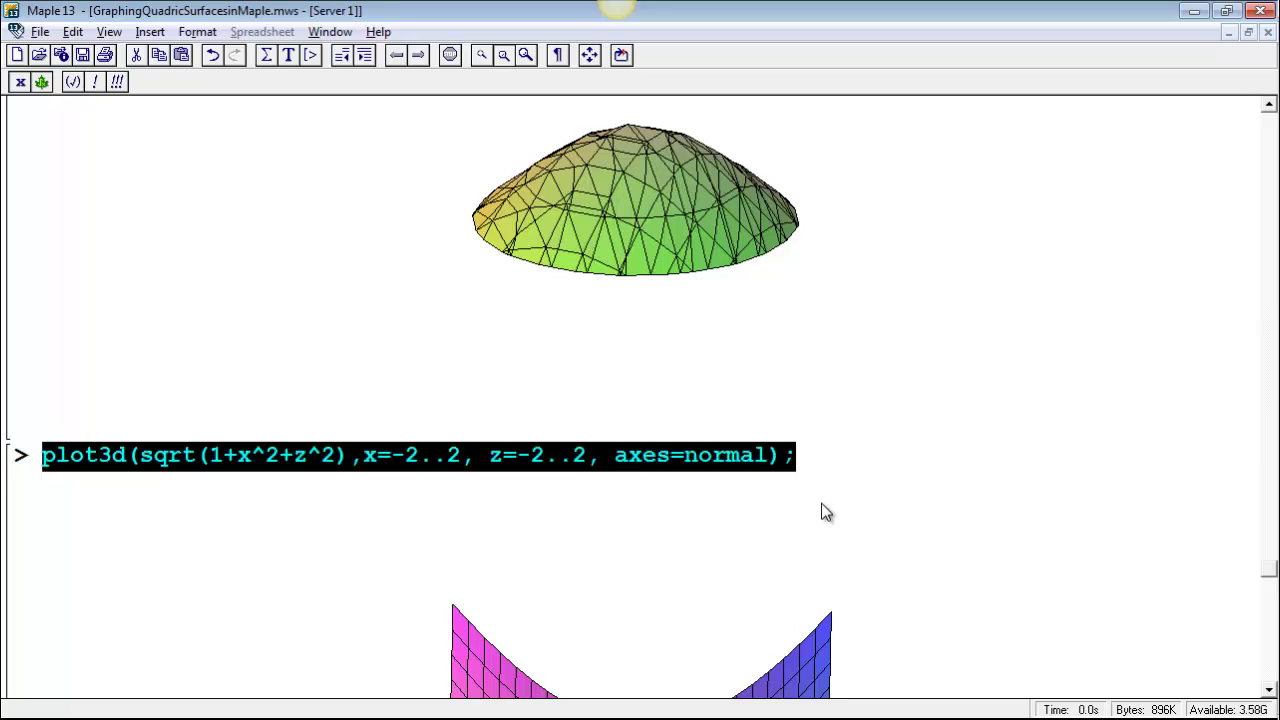
key(ctrl+c)
key(End)
key(shift+Return)
key(ctrl+v)
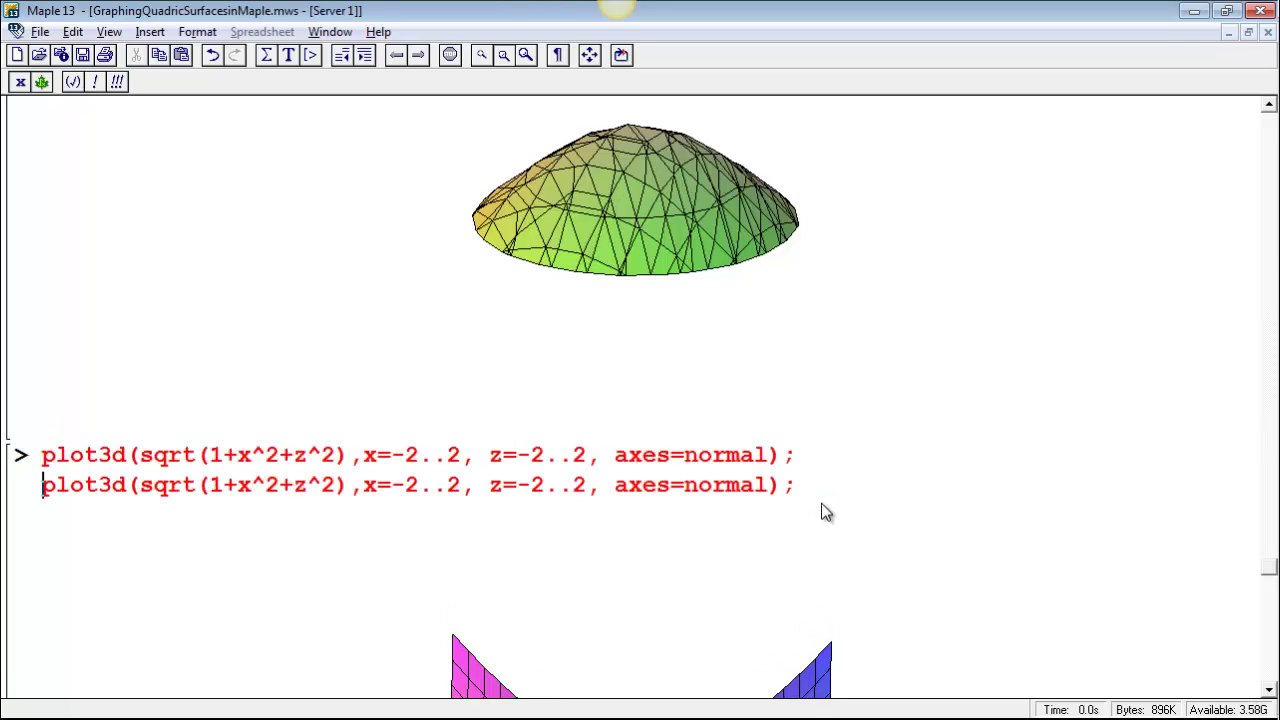
text(-)
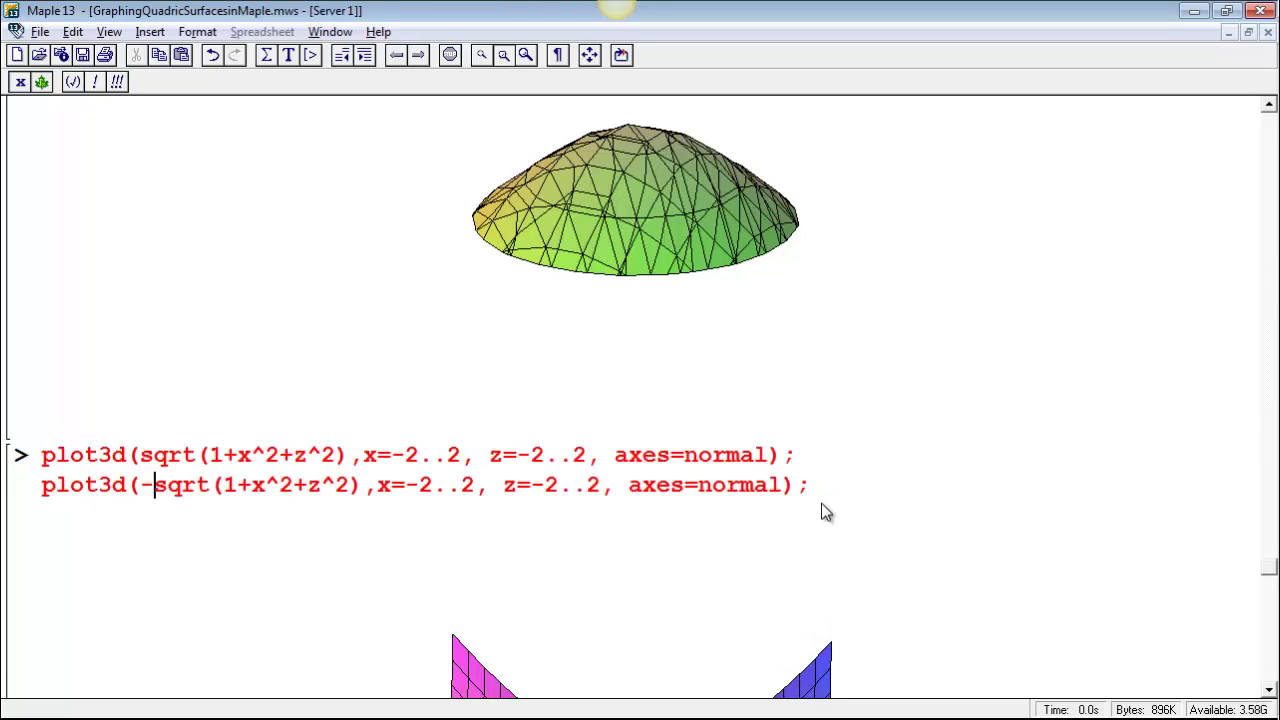
Step: Prefix the two plot3d lines with p1:= and p2:=
key(Up)
key(Home)
text(p1:=)
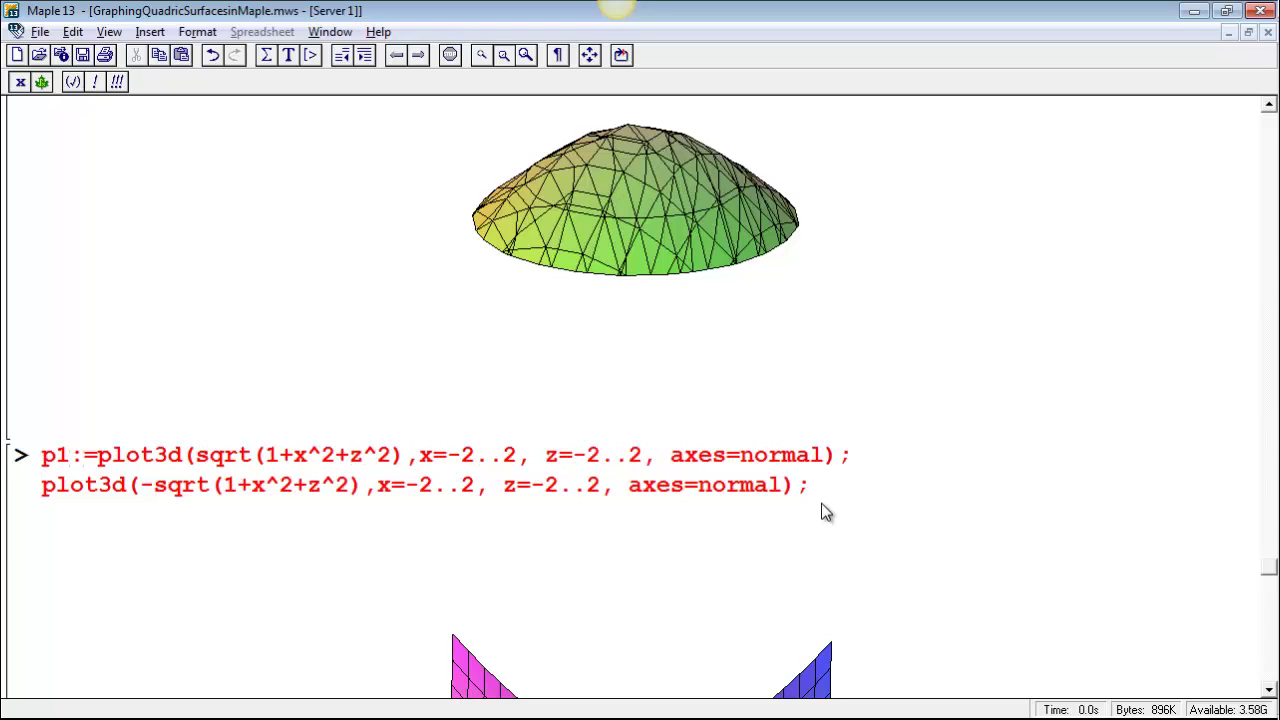
key(Home)
text(p2:=)
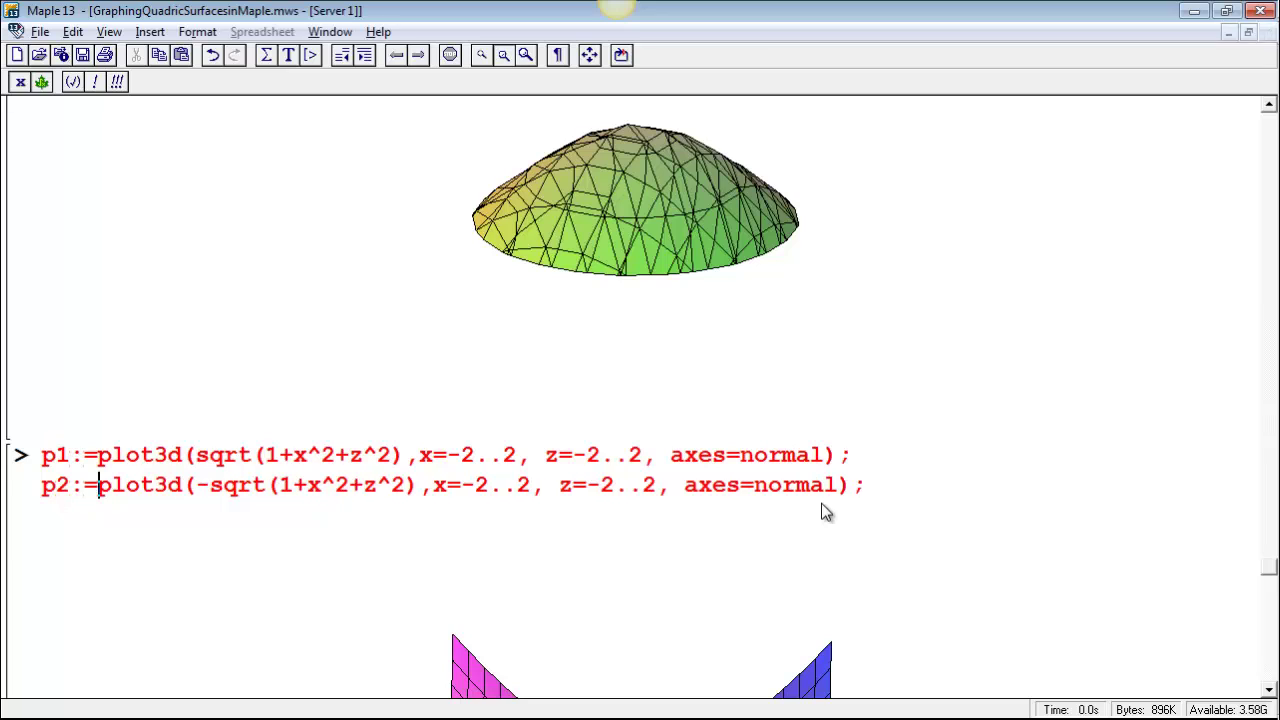
Step: End both assignments with colons, add display(p1, p2); and run the group
key(Up)
key(End)
key(shift+Left)
text(:)
key(Down)
key(shift+Right)
text(:)
key(shift+Return)
text(disp)
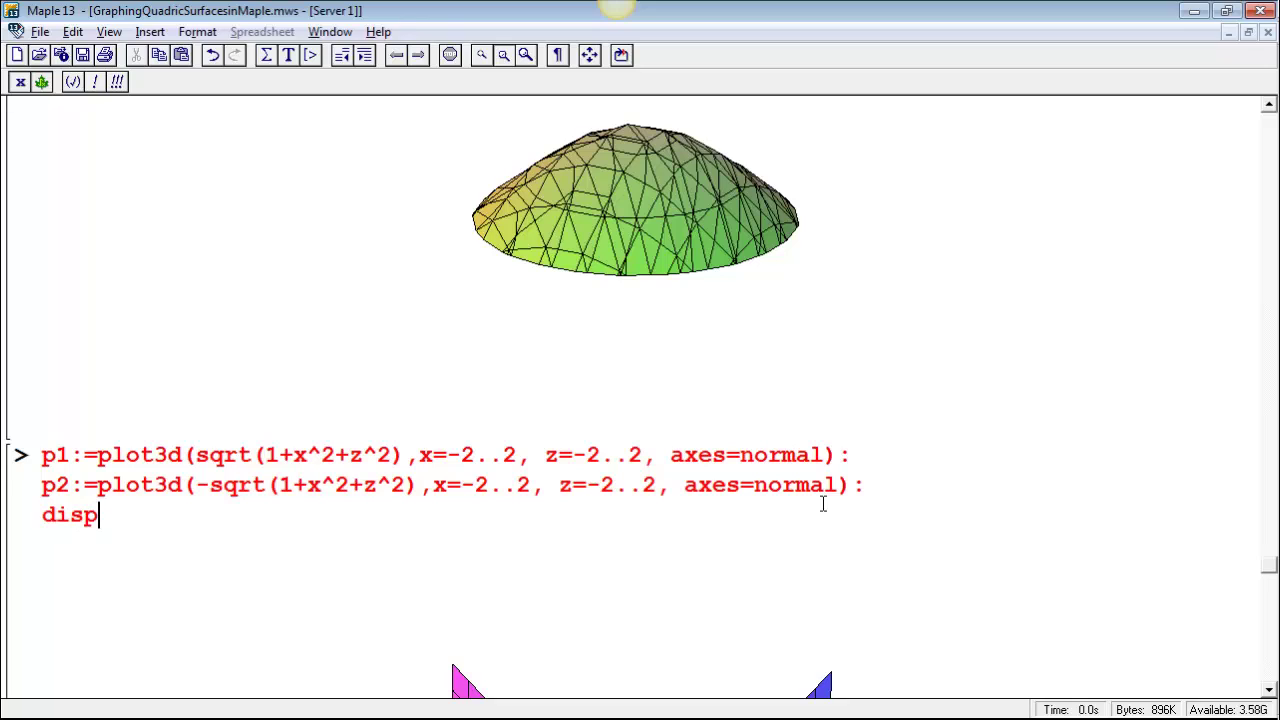
text(lay(p1, p2);)
key(Return)
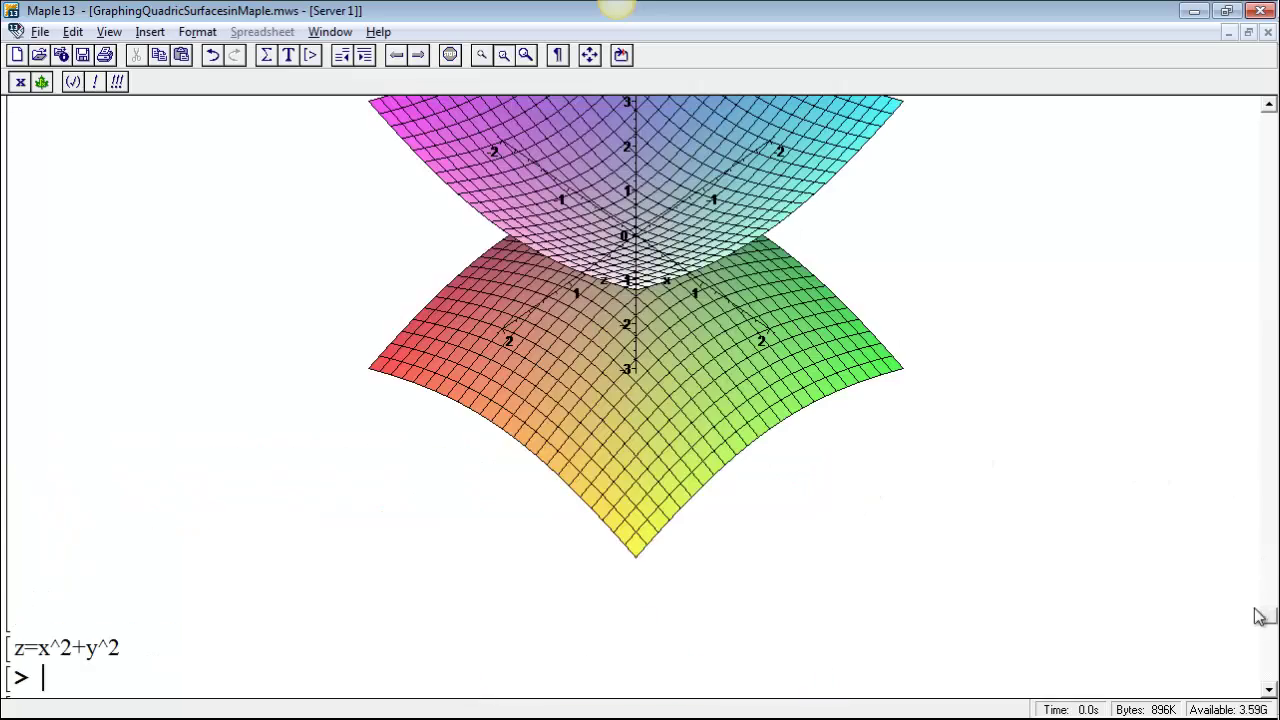
Step: Rotate the combined two-sheet hyperboloid plot through several angles
scroll(1257, 614, up, 3)
drag(766, 586, 670, 548)
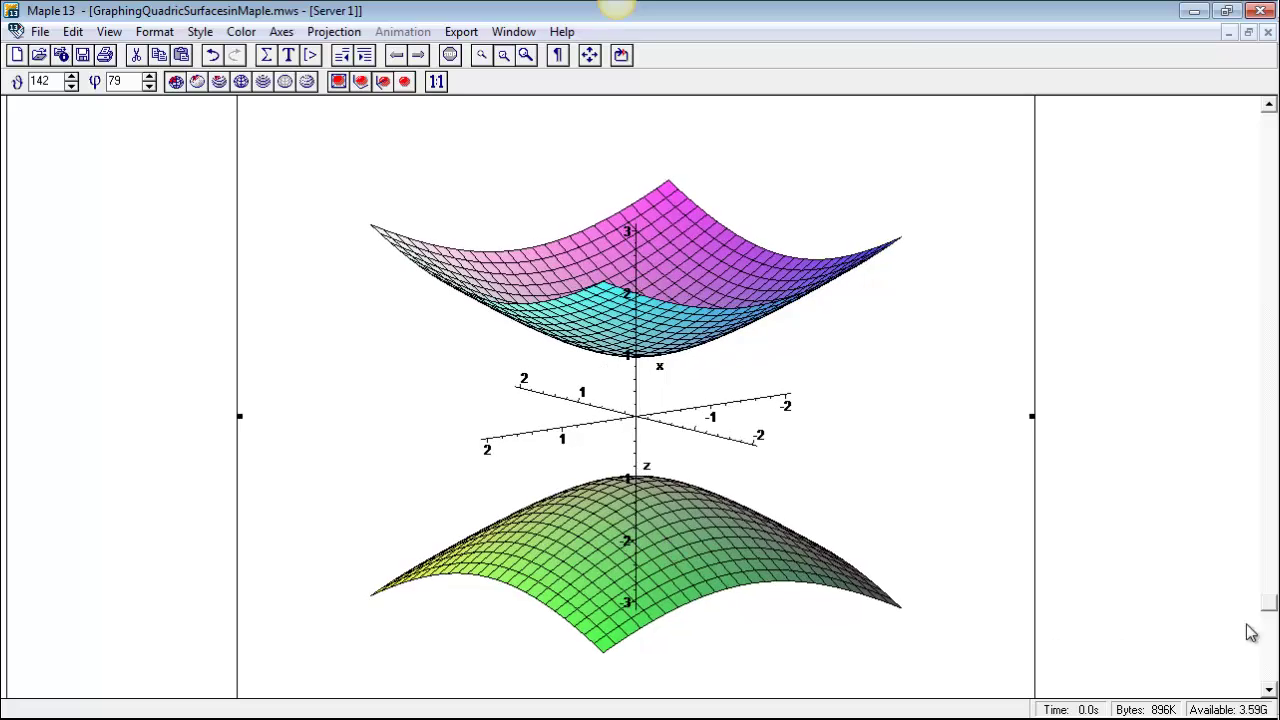
drag(1268, 606, 1268, 556)
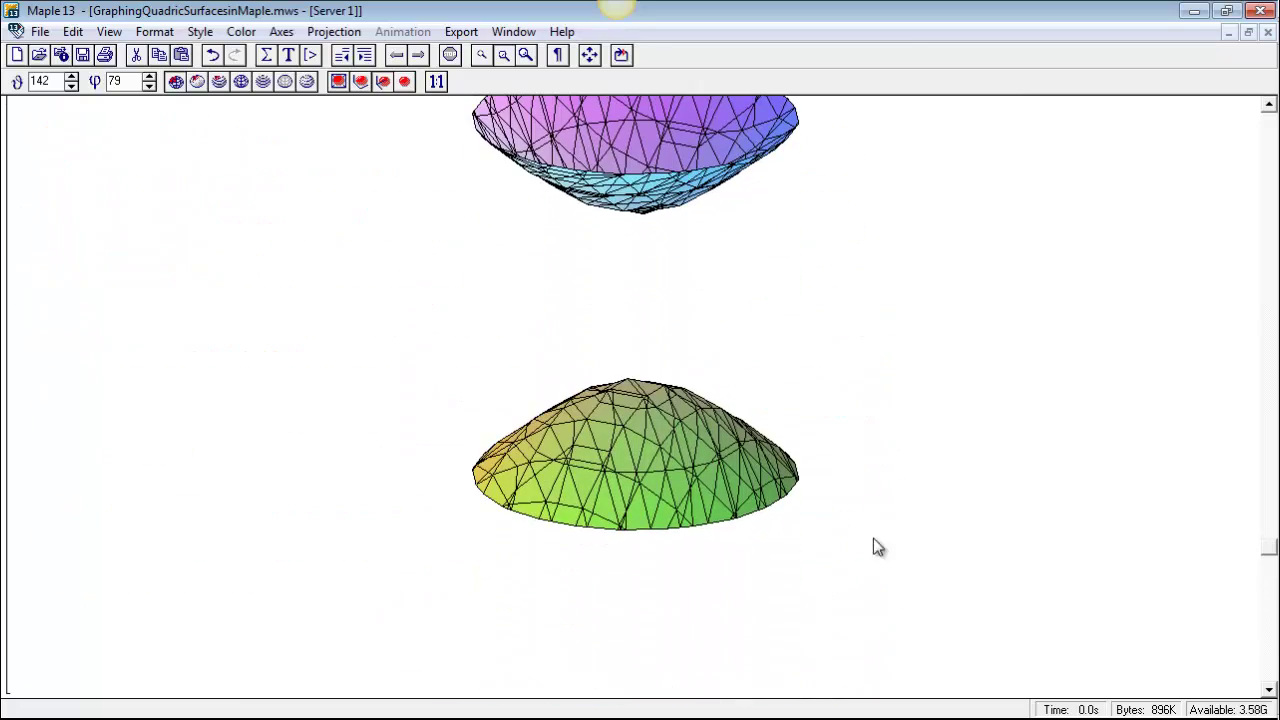
mouse_move(685, 520)
mouse_down()
mouse_move(684, 488)
mouse_move(666, 531)
mouse_up()
drag(1268, 548, 1266, 611)
drag(737, 531, 817, 480)
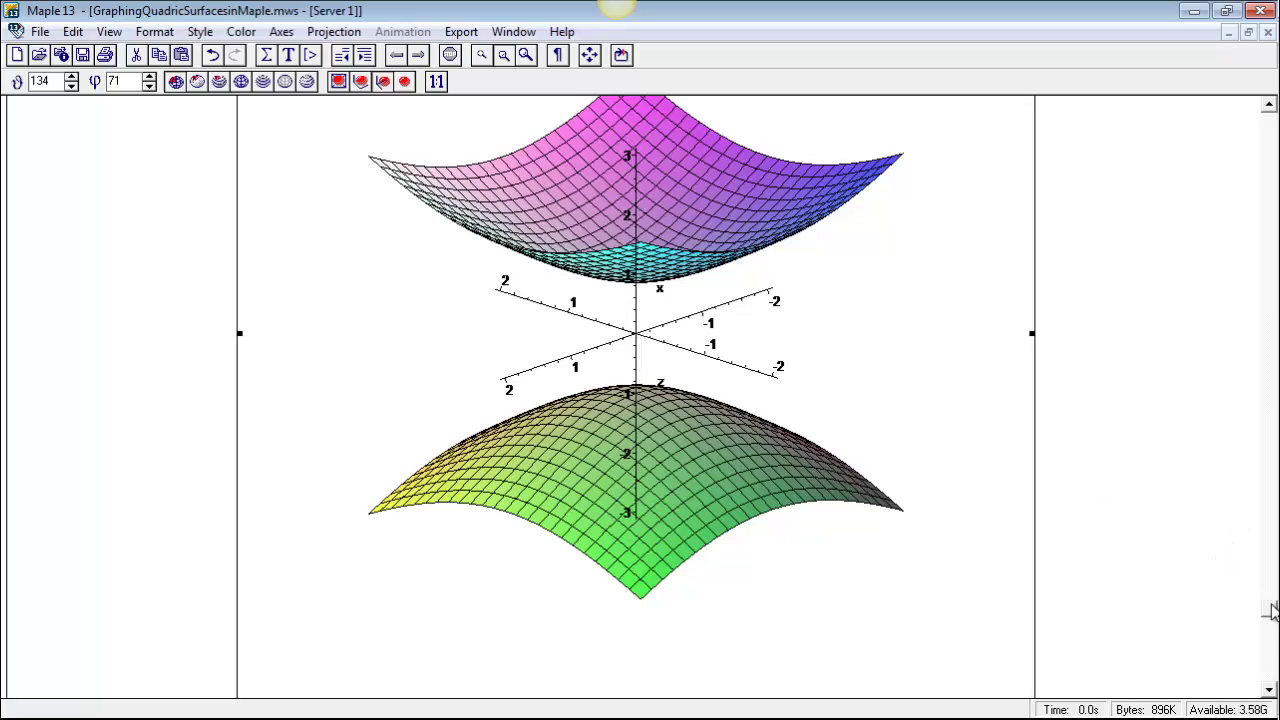
drag(1268, 607, 1268, 599)
click(678, 555)
drag(678, 555, 649, 451)
mouse_move(652, 355)
mouse_down()
mouse_move(653, 340)
mouse_move(660, 370)
mouse_up()
drag(1265, 604, 1262, 571)
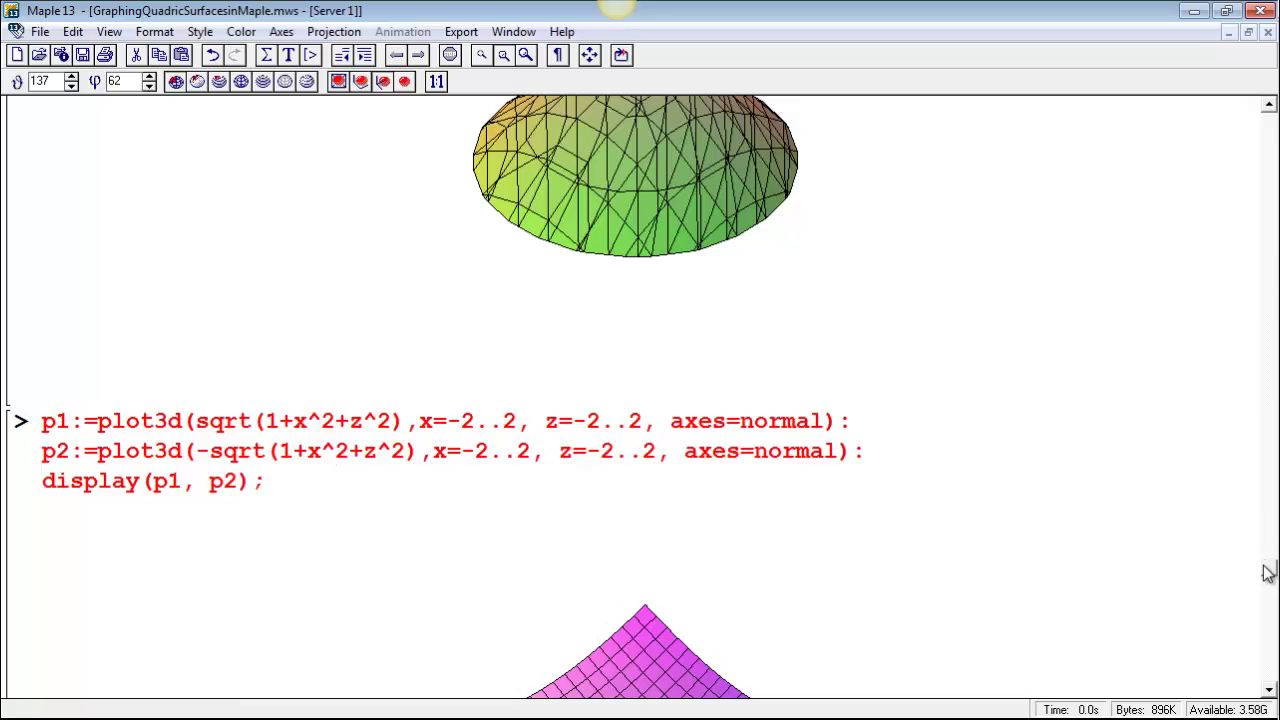
Step: Tilt the bowl surface edge-on and move down to the z=x^2+y^2 section
scroll(1266, 560, down, 5)
scroll(1266, 545, up, 5)
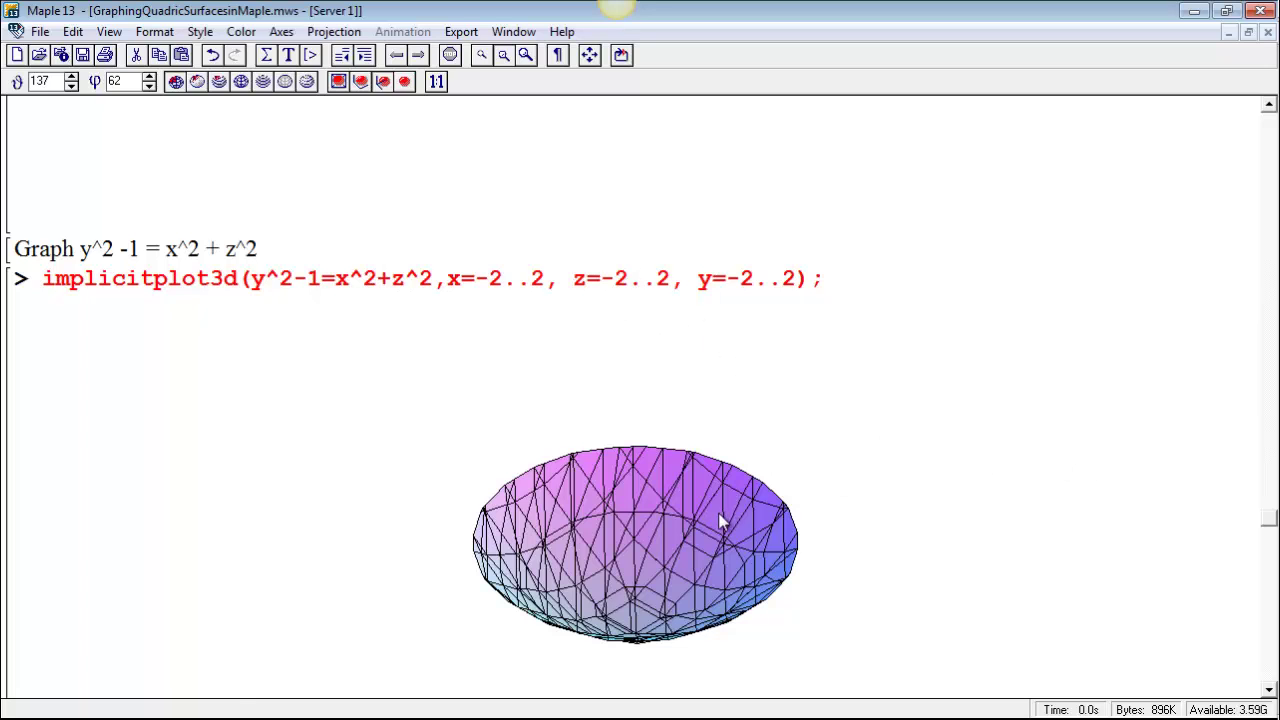
drag(729, 528, 723, 491)
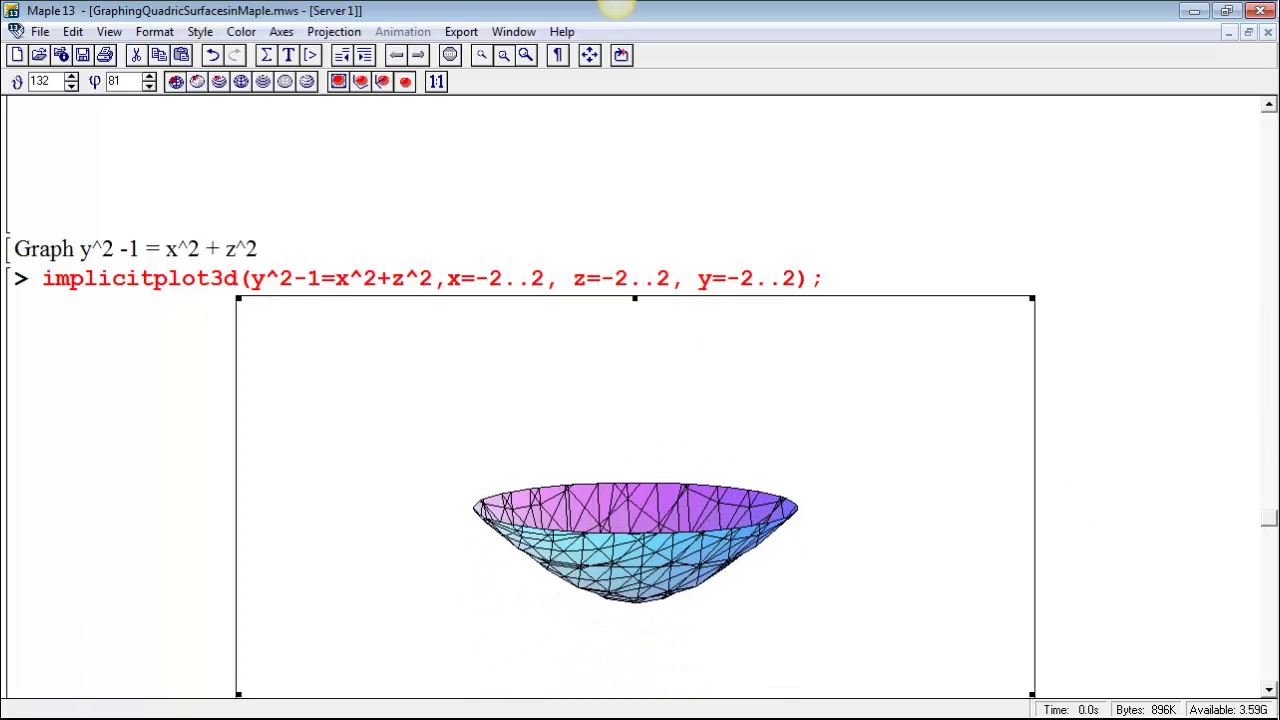
click(1270, 522)
drag(1271, 526, 1210, 642)
Step: Begin entering plot3d(x^2+y^2,x=-1..1, y=-1..1) at the prompt under z=x^2+y^2
scroll(1192, 643, down, 5)
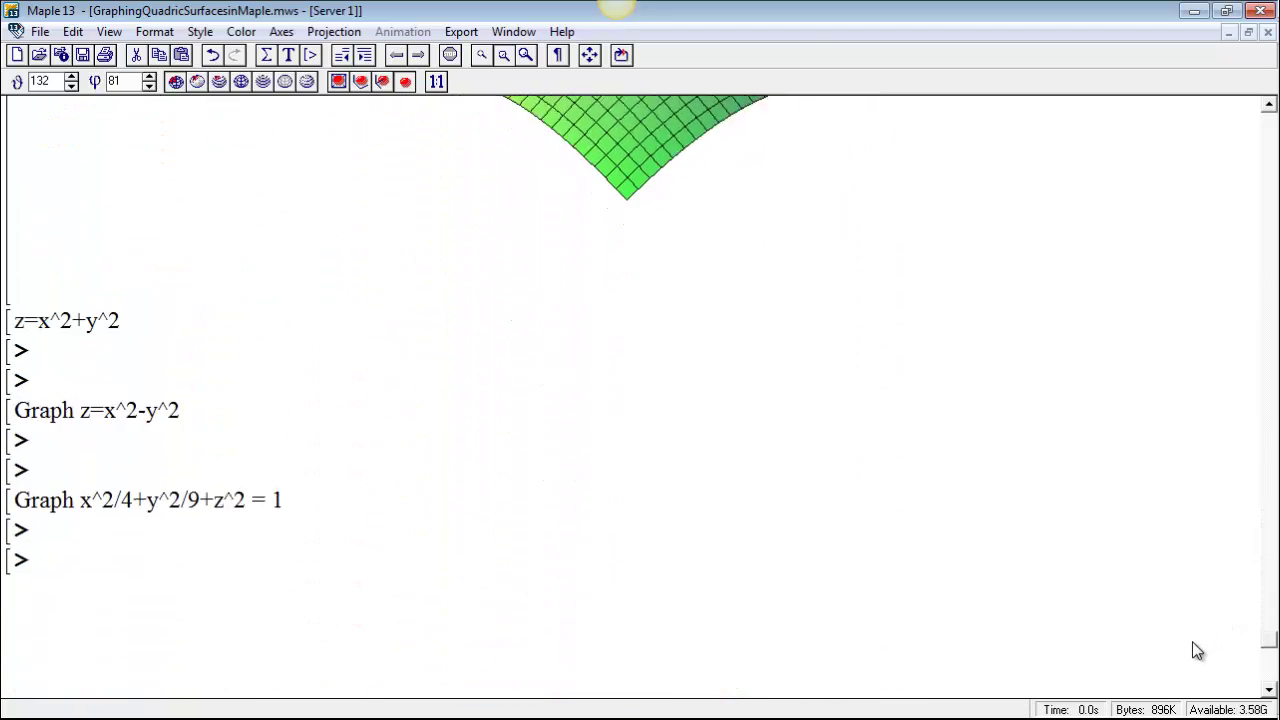
scroll(1192, 644, up, 2)
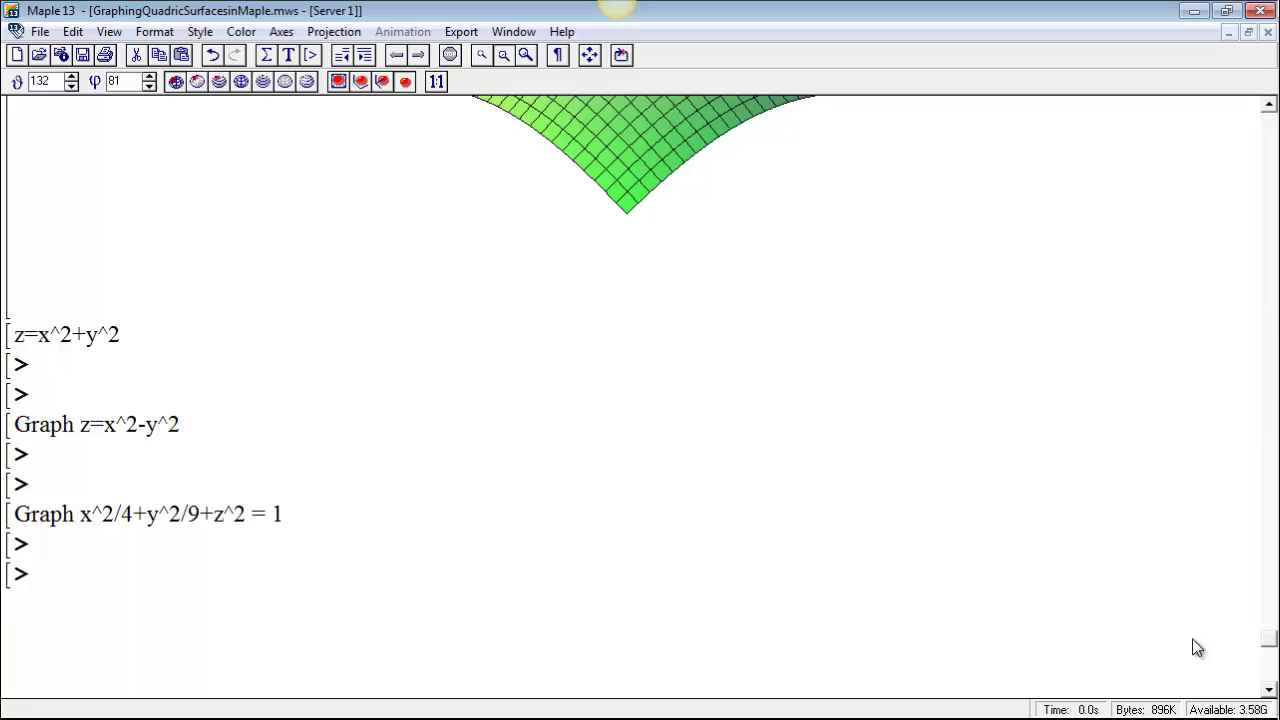
click(63, 370)
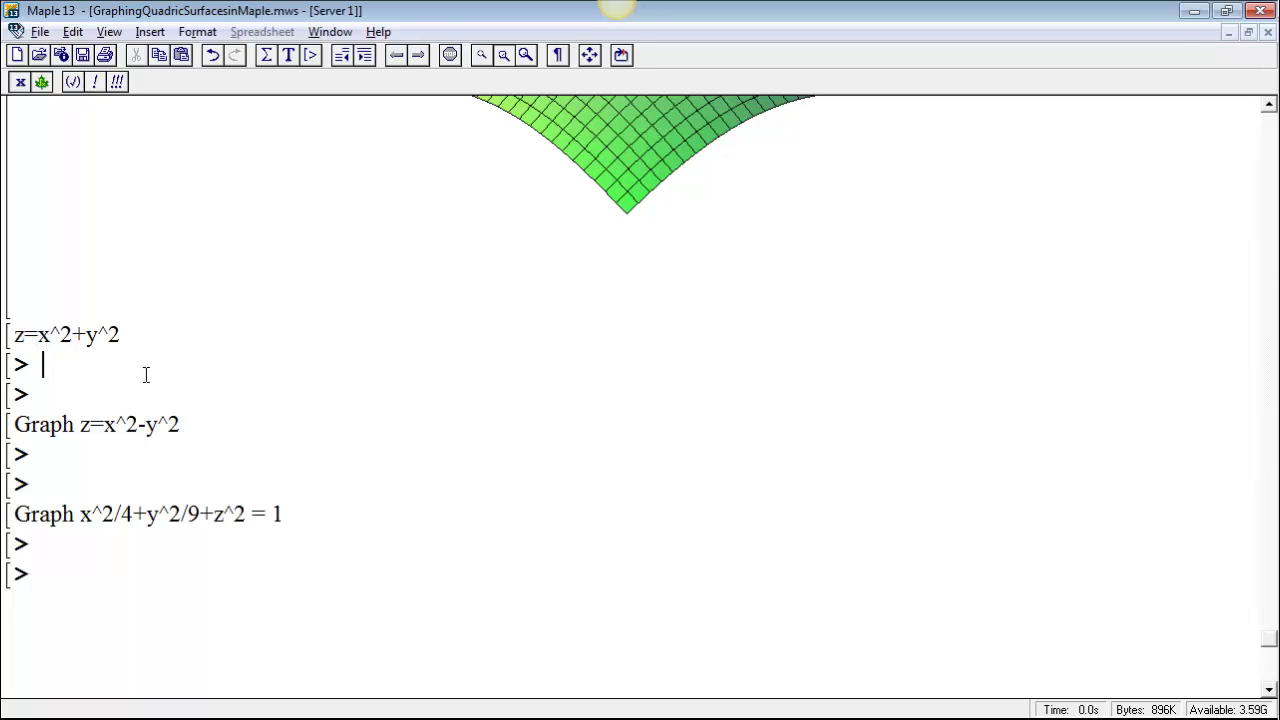
text(plot3d(x^2+y^2,x=-1..1, y=-1..1)
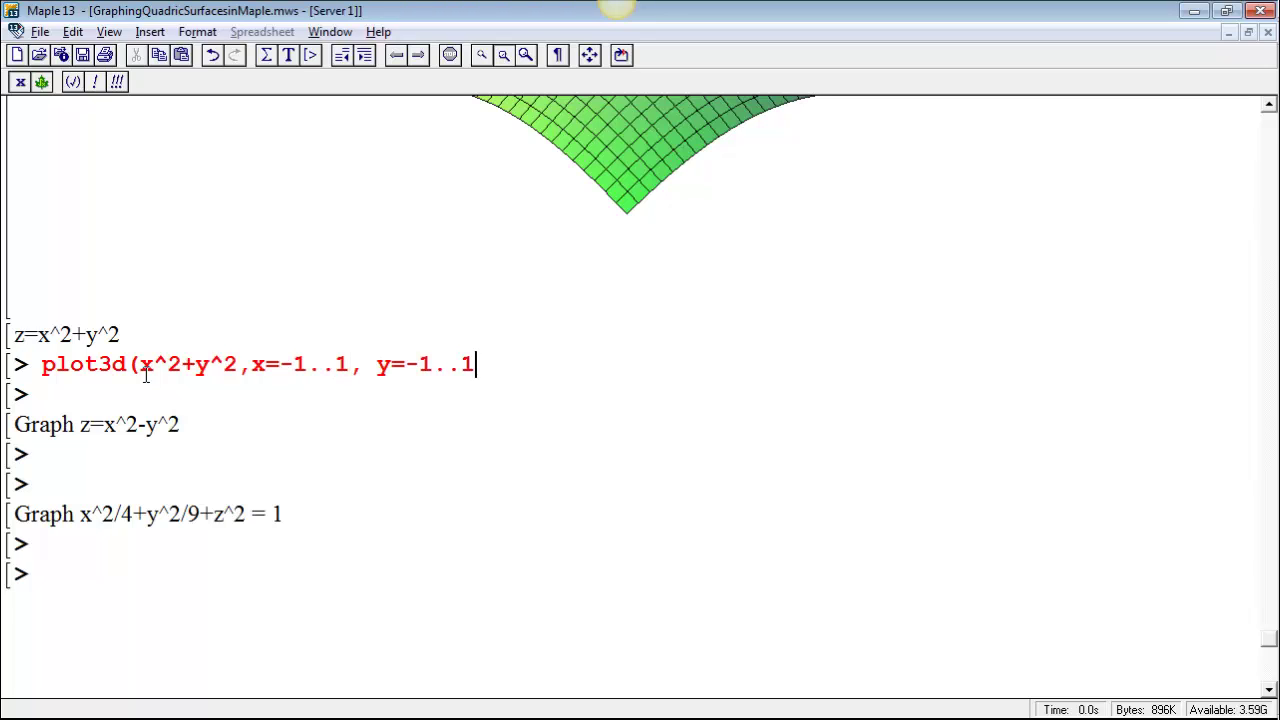
Step: Finish and run the paraboloid plot3d command, then rotate the surface
text();)
key(Return)
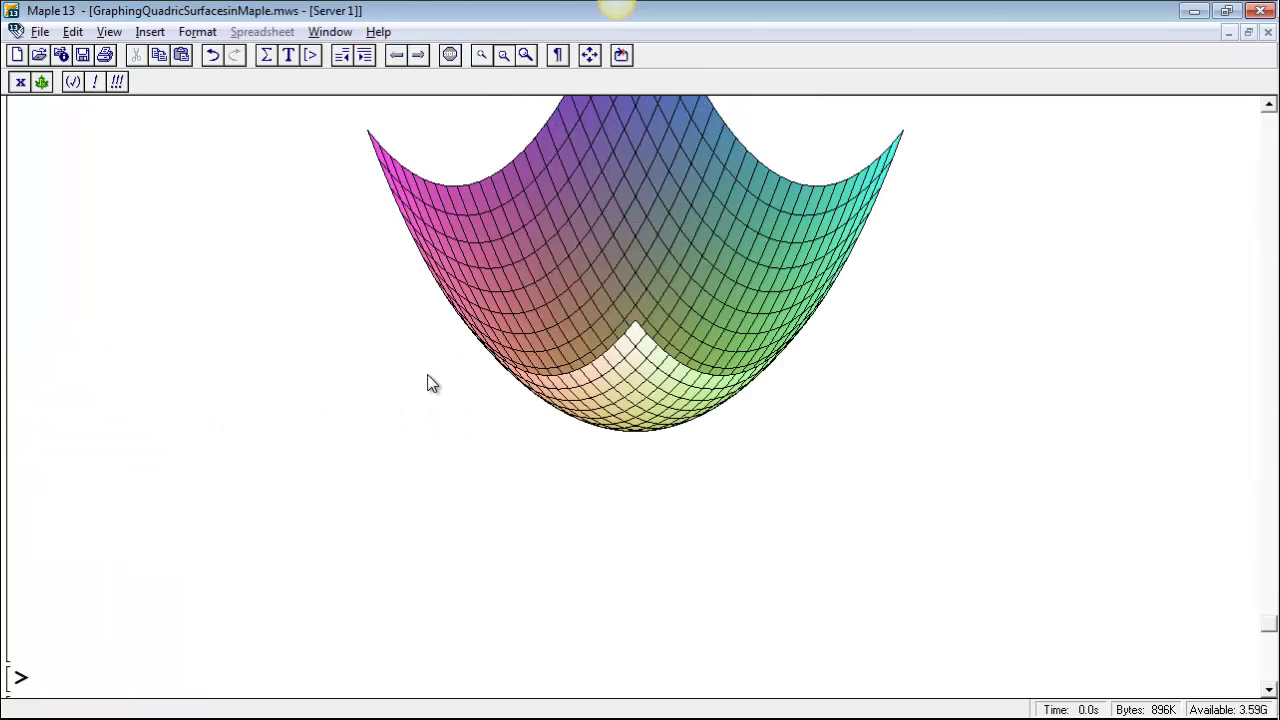
drag(614, 406, 574, 381)
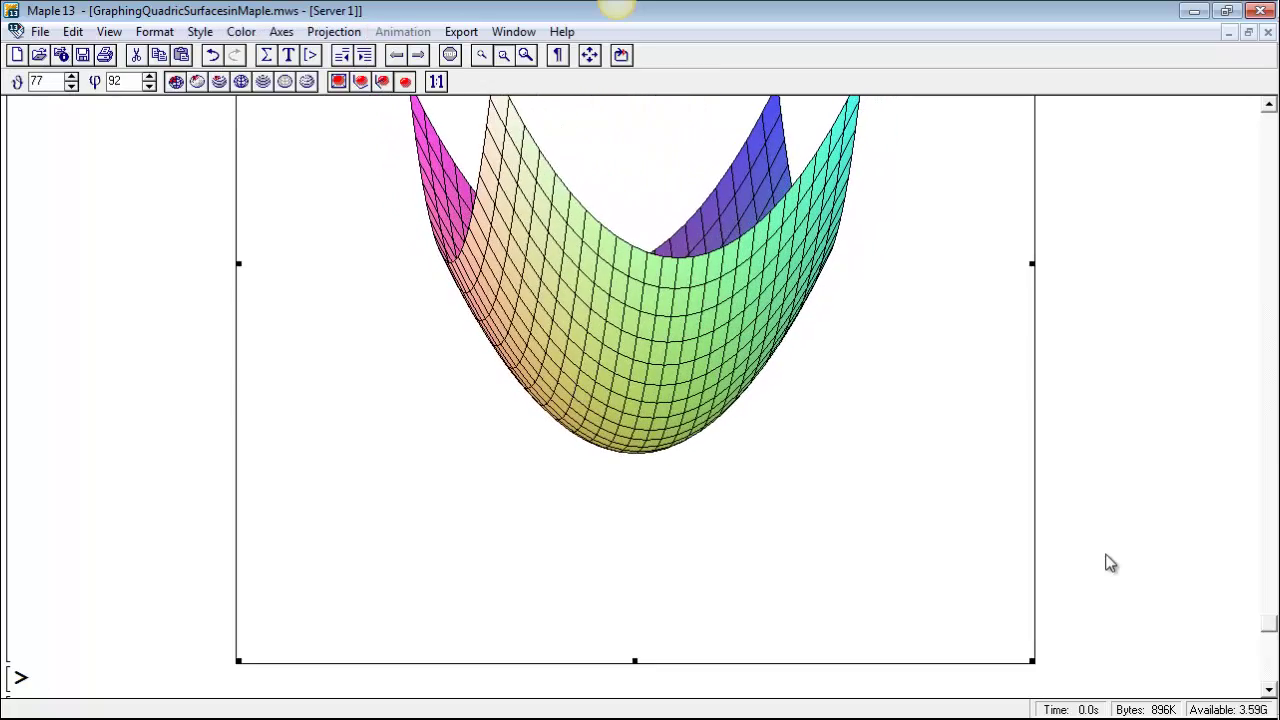
drag(1268, 622, 1268, 625)
Step: Switch the paraboloid plot to Contour style and tilt it slightly
right_click(672, 400)
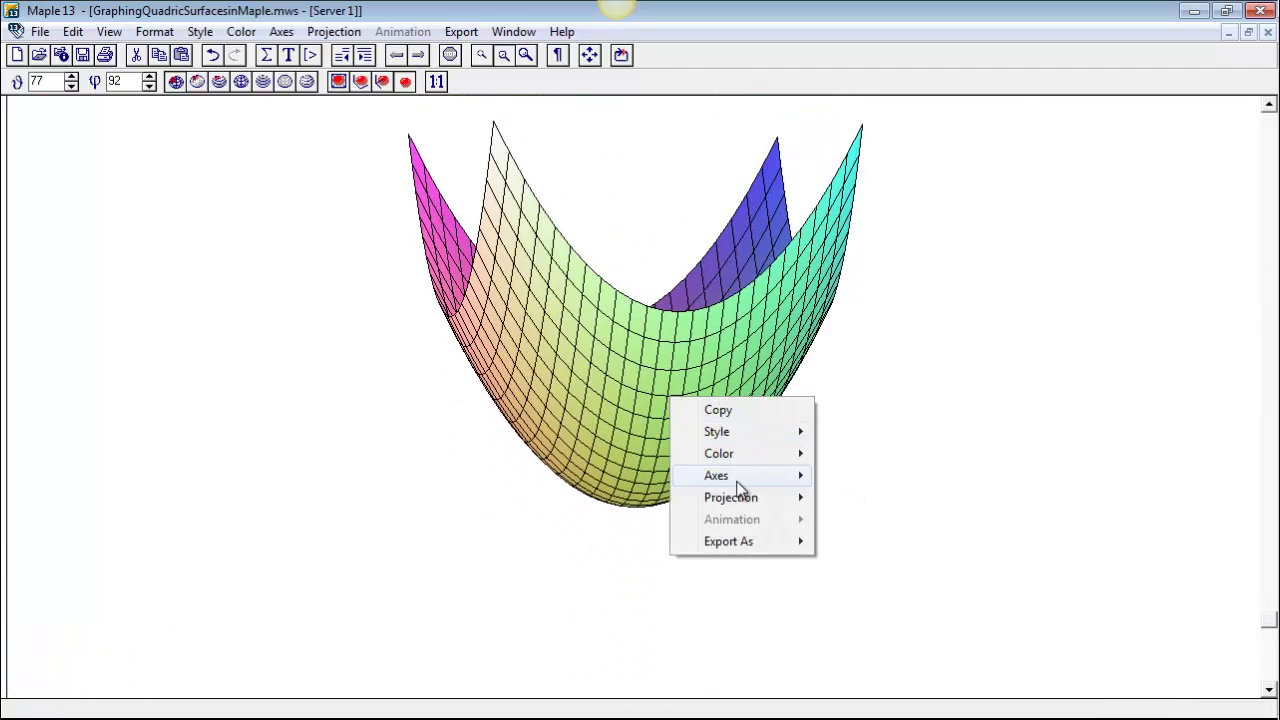
mouse_move(783, 445)
click(866, 519)
drag(720, 443, 646, 403)
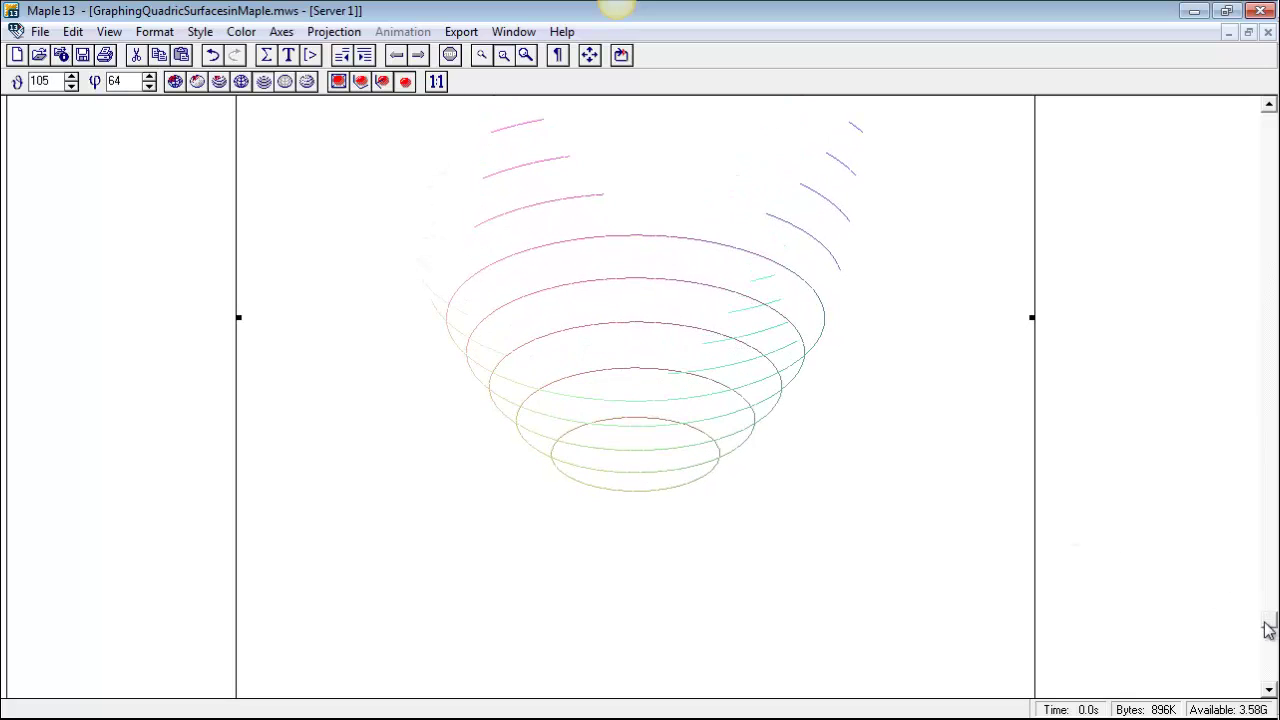
drag(1268, 628, 1227, 651)
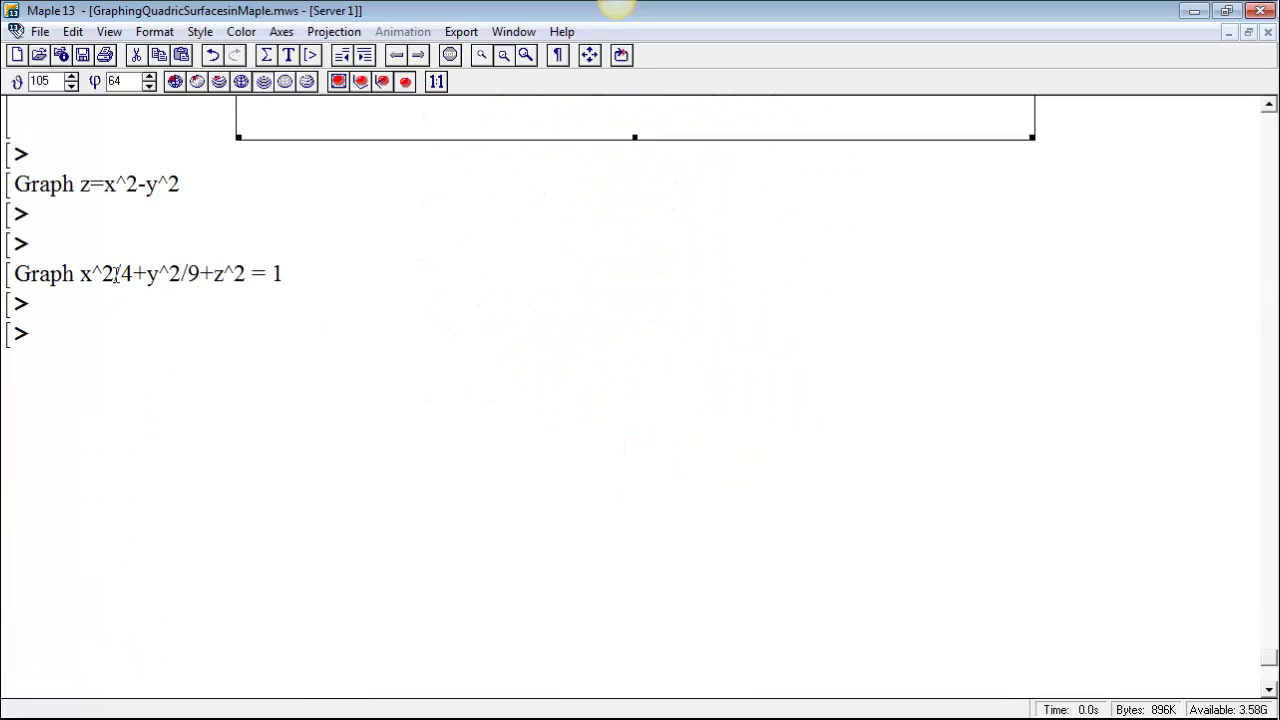
Step: Run plot3d(x^2-y^2,x=-1..1, y=-1..1) under Graph z=x^2-y^2
click(111, 218)
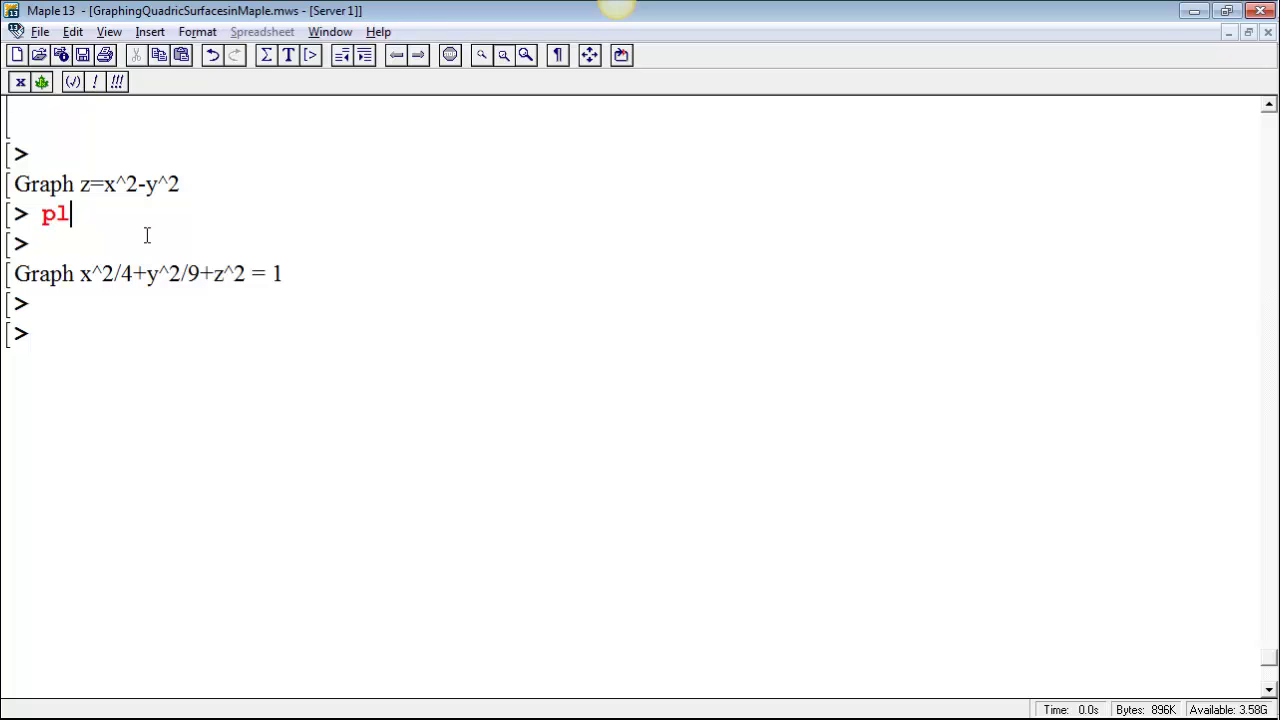
text(plot3d(x^2-y^2,x)
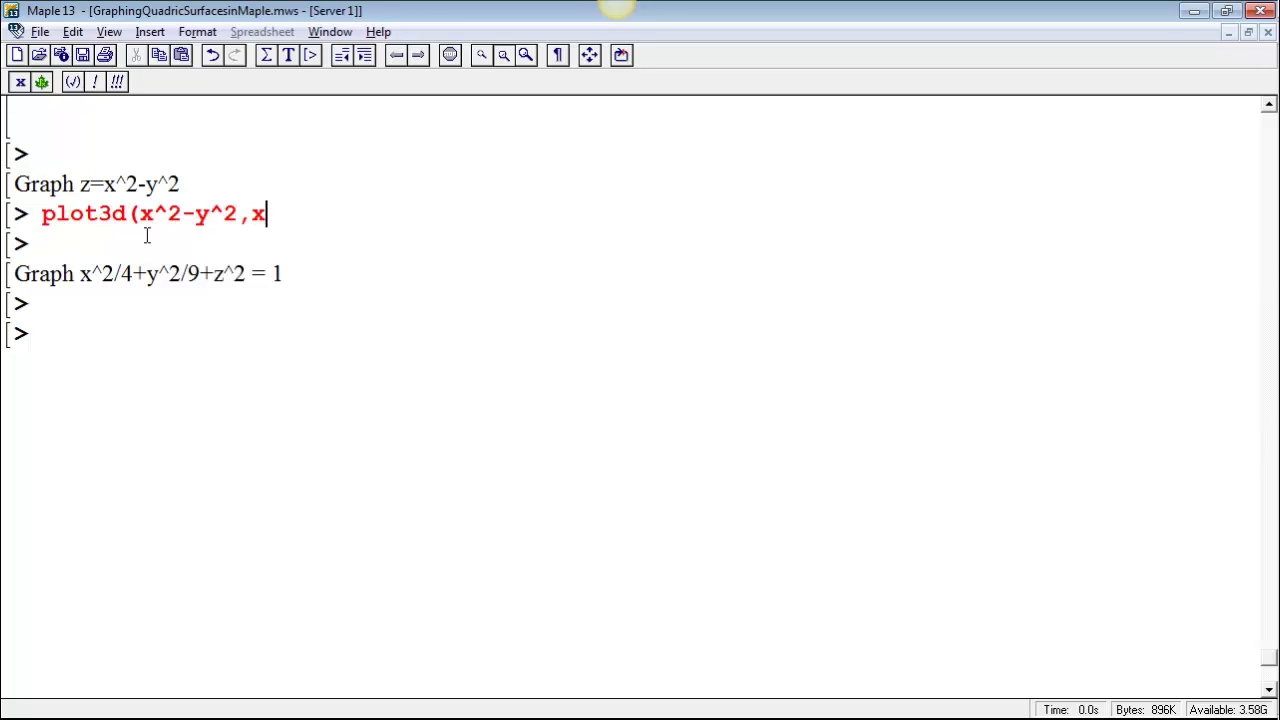
text(=-1..1, )
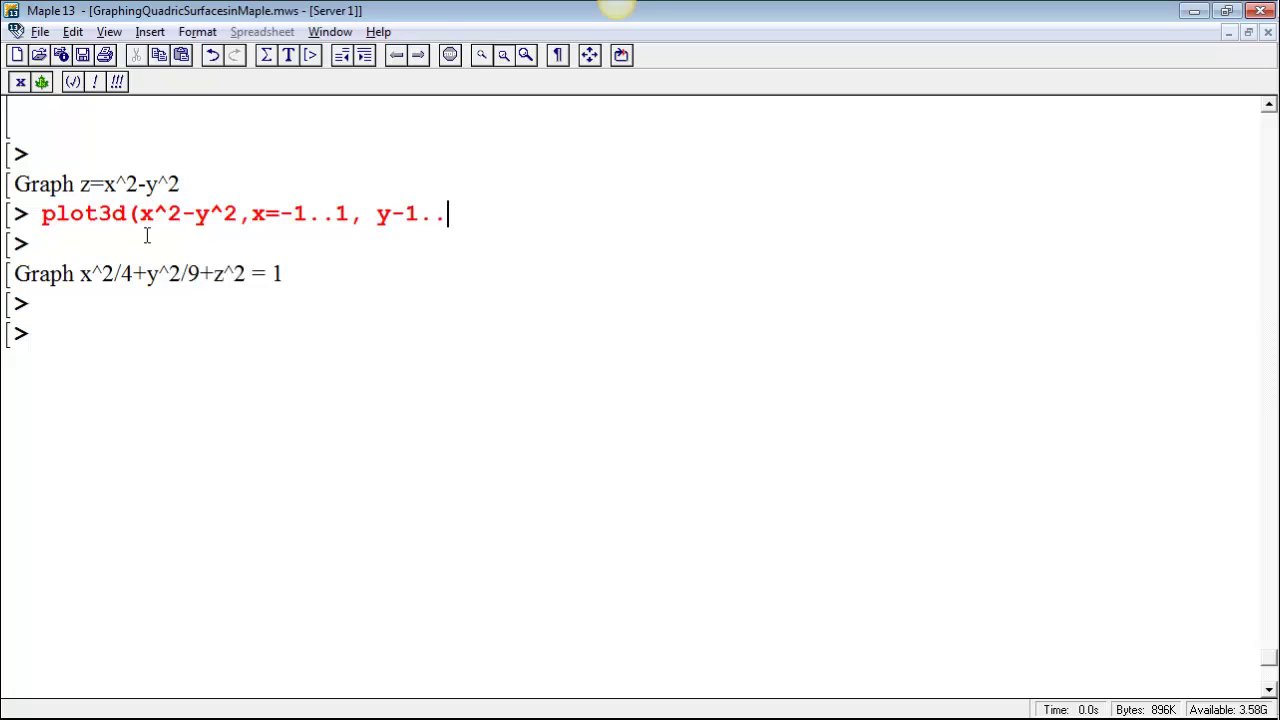
text(y=-1)
key(Return)
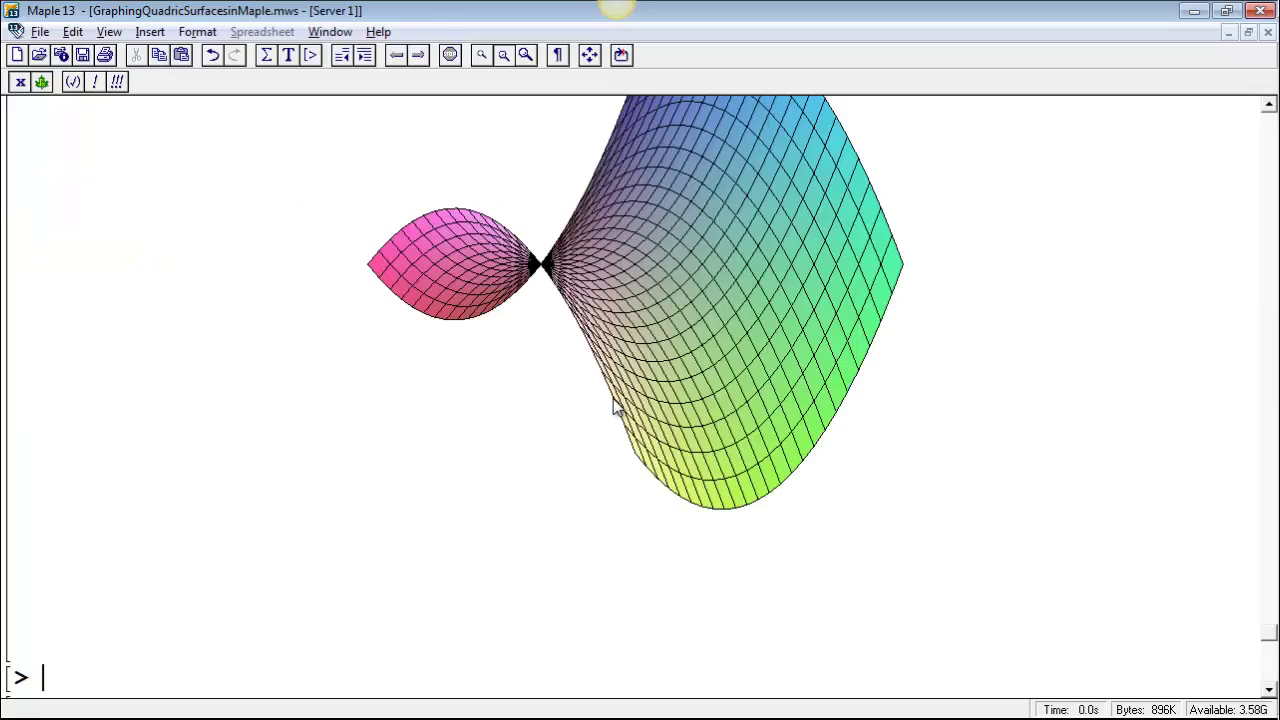
Step: Rotate the saddle surface to a side-on view
drag(617, 407, 608, 364)
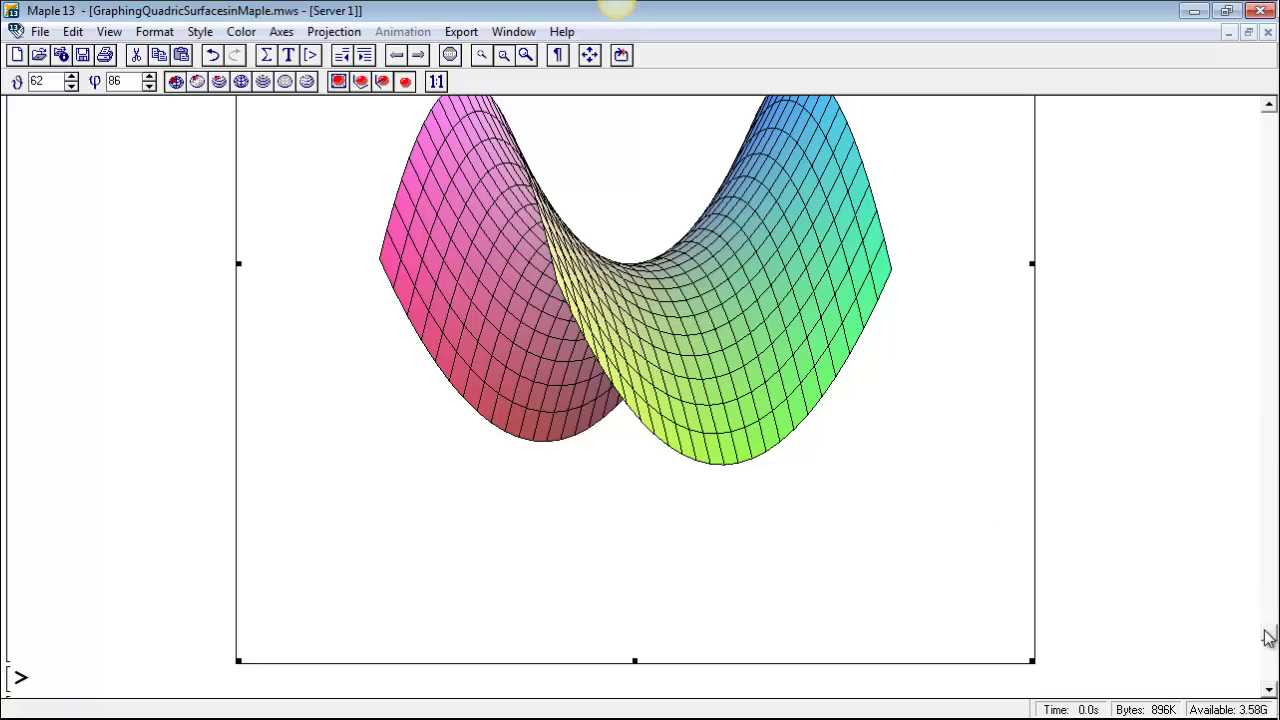
mouse_move(1272, 640)
mouse_down()
mouse_move(1264, 620)
mouse_move(1266, 631)
mouse_up()
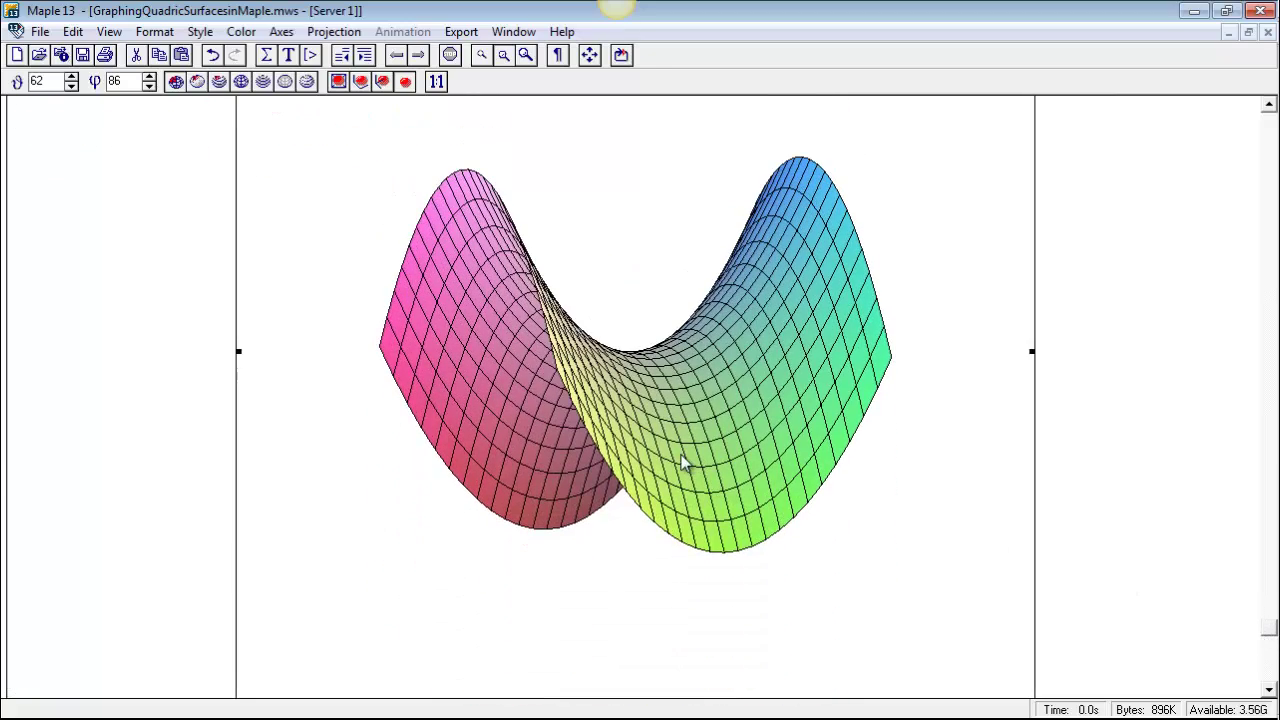
mouse_move(683, 462)
mouse_down()
mouse_move(657, 463)
mouse_move(652, 403)
mouse_move(688, 437)
mouse_move(677, 443)
mouse_up()
drag(587, 246, 677, 294)
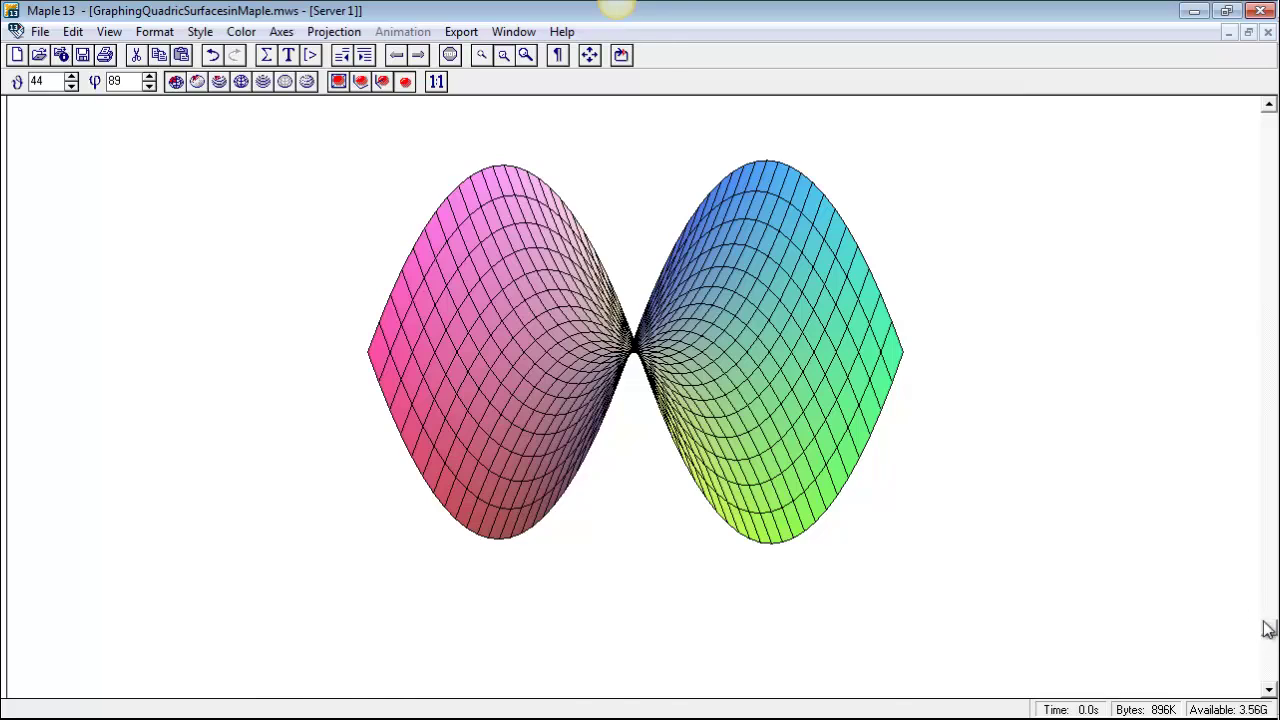
Step: Give the saddle plot Normal axes
scroll(1250, 615, up, 5)
click(810, 562)
right_click(809, 558)
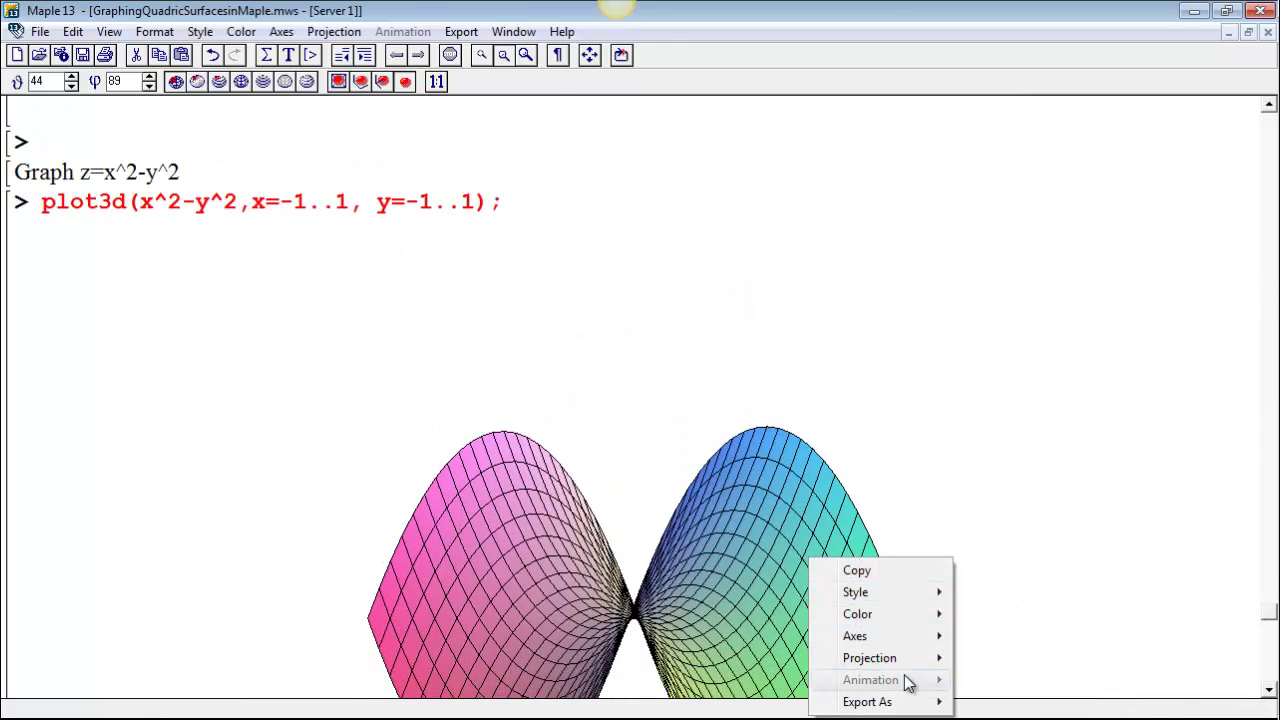
mouse_move(907, 635)
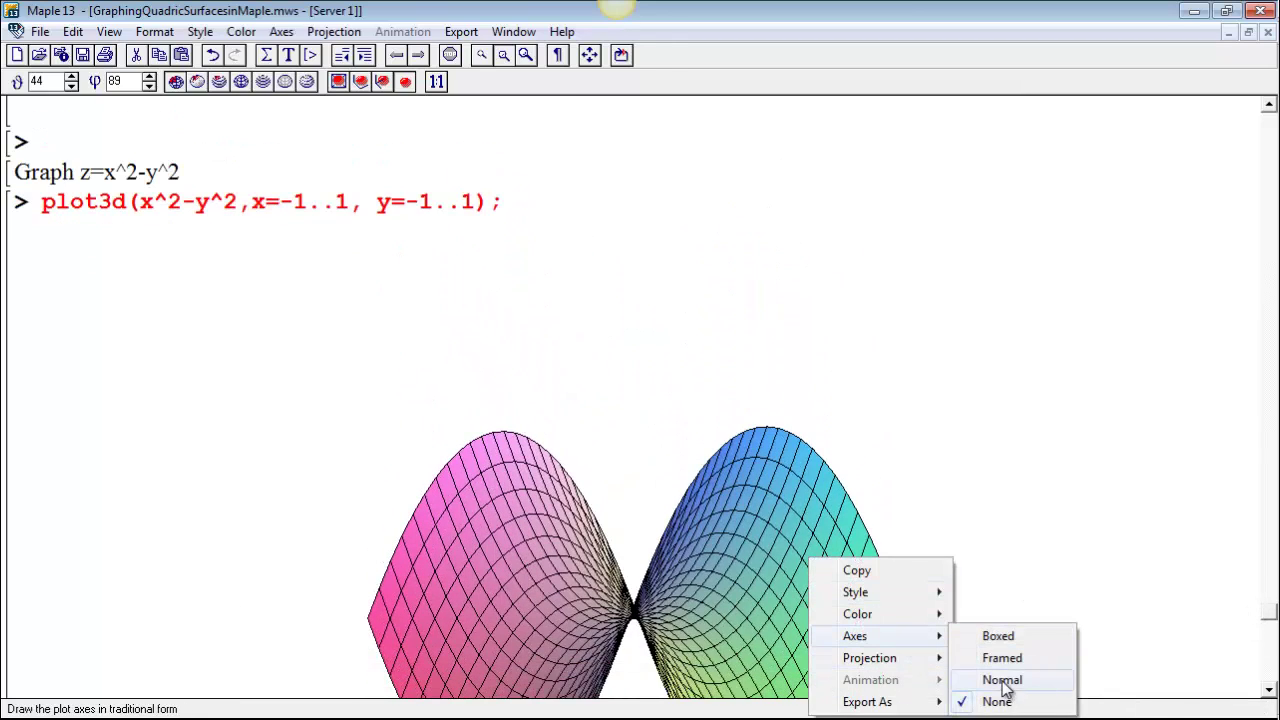
click(1005, 680)
Step: Rotate the axed saddle through several views, ending on a U-shaped view
scroll(1262, 622, down, 3)
click(594, 443)
drag(594, 443, 516, 497)
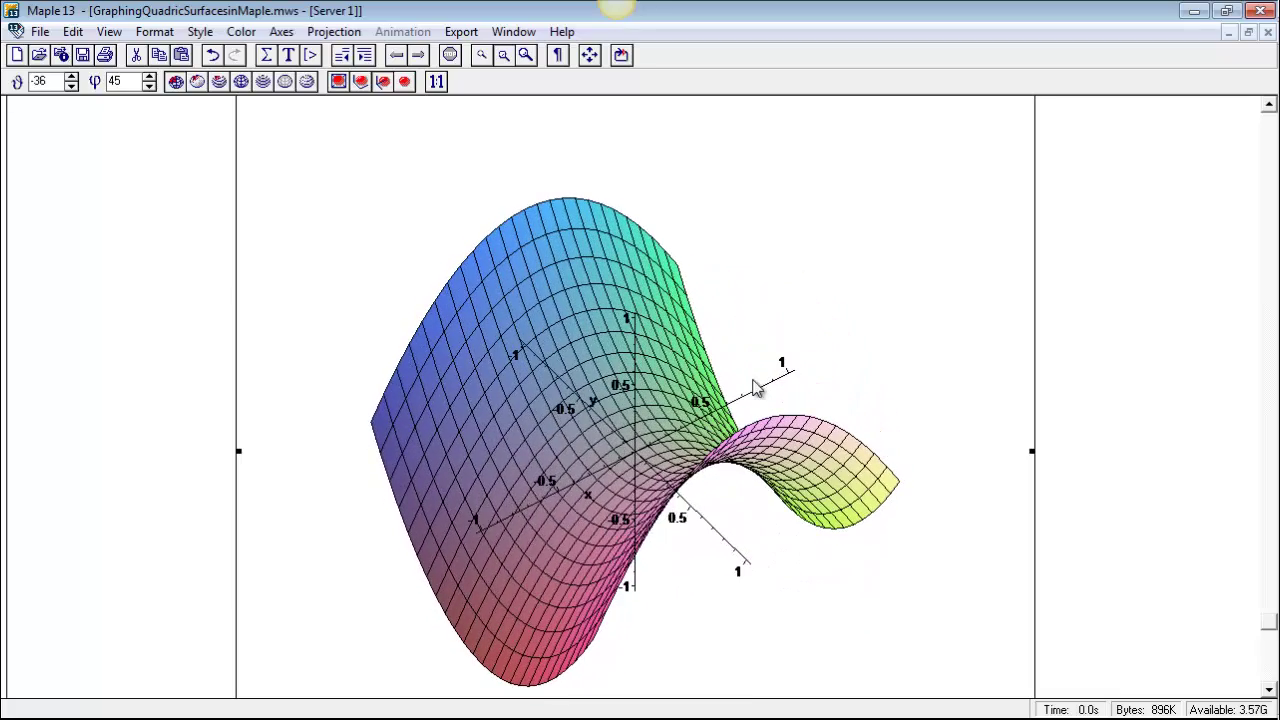
drag(1266, 626, 1235, 638)
click(735, 440)
drag(573, 389, 668, 387)
drag(1270, 632, 1143, 606)
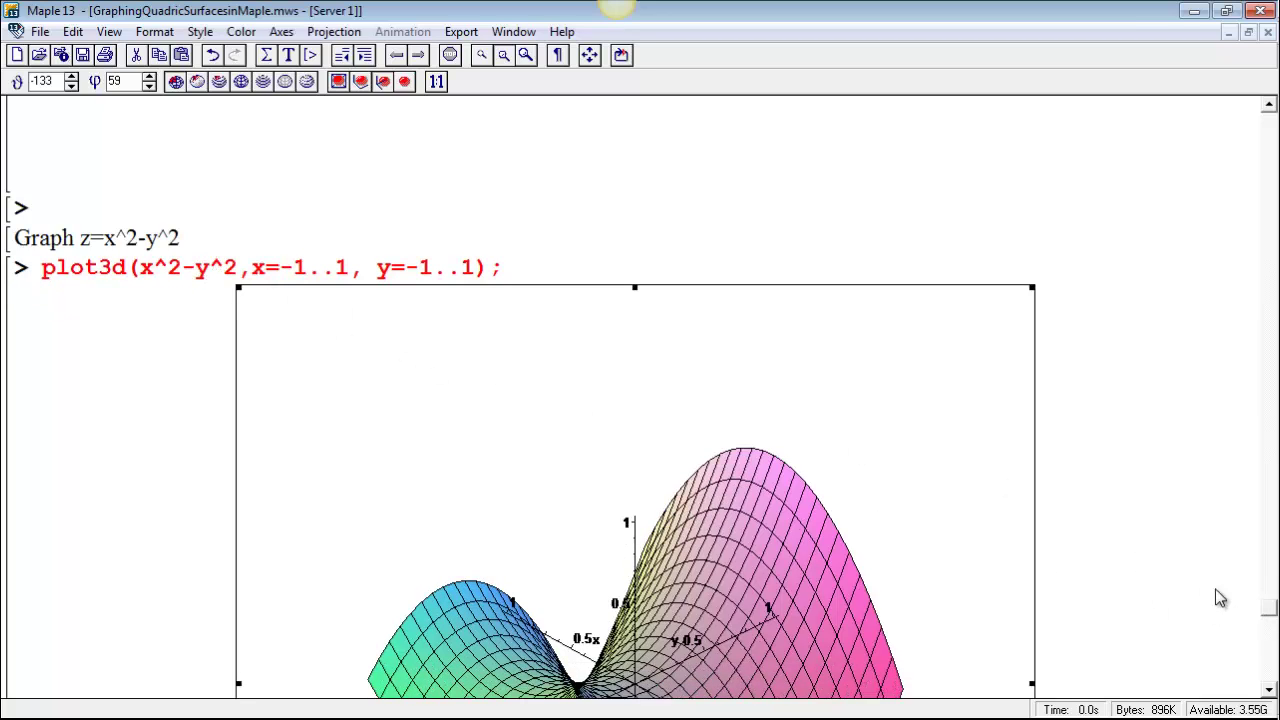
drag(1268, 614, 1256, 645)
click(996, 603)
mouse_move(618, 452)
mouse_down()
mouse_move(598, 437)
mouse_move(640, 455)
mouse_move(612, 460)
mouse_move(627, 446)
mouse_up()
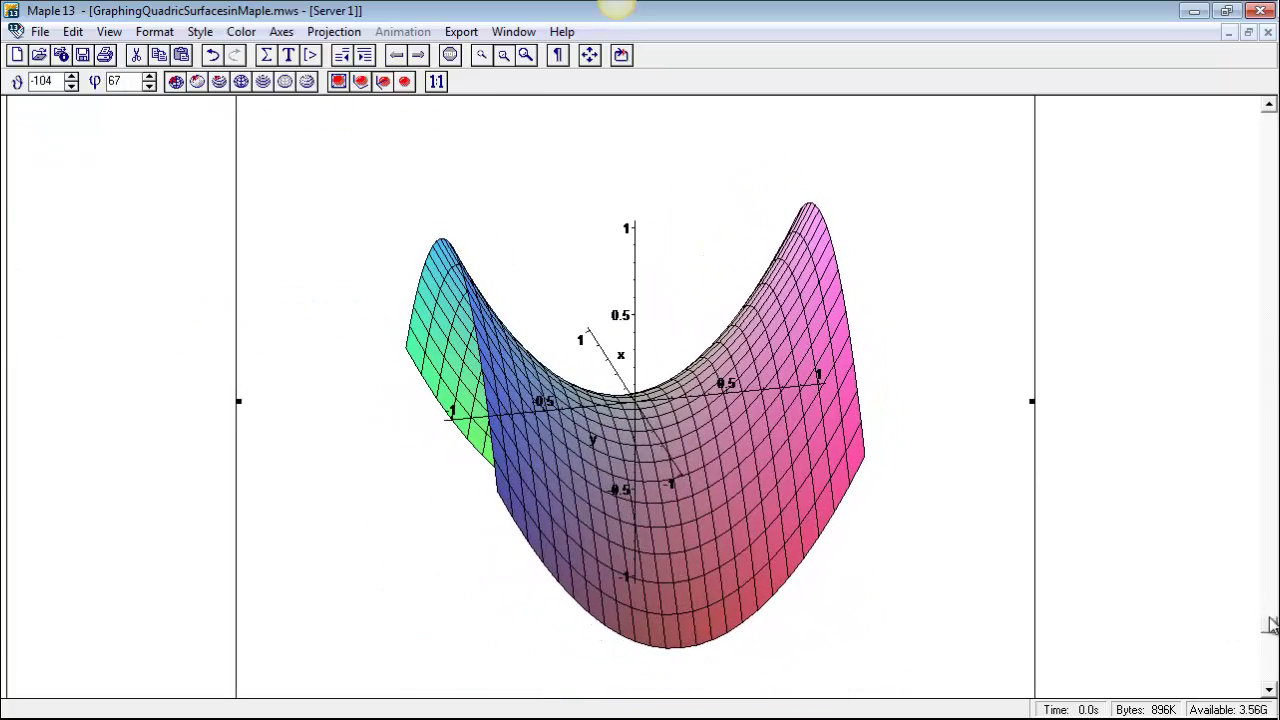
drag(1268, 623, 1266, 600)
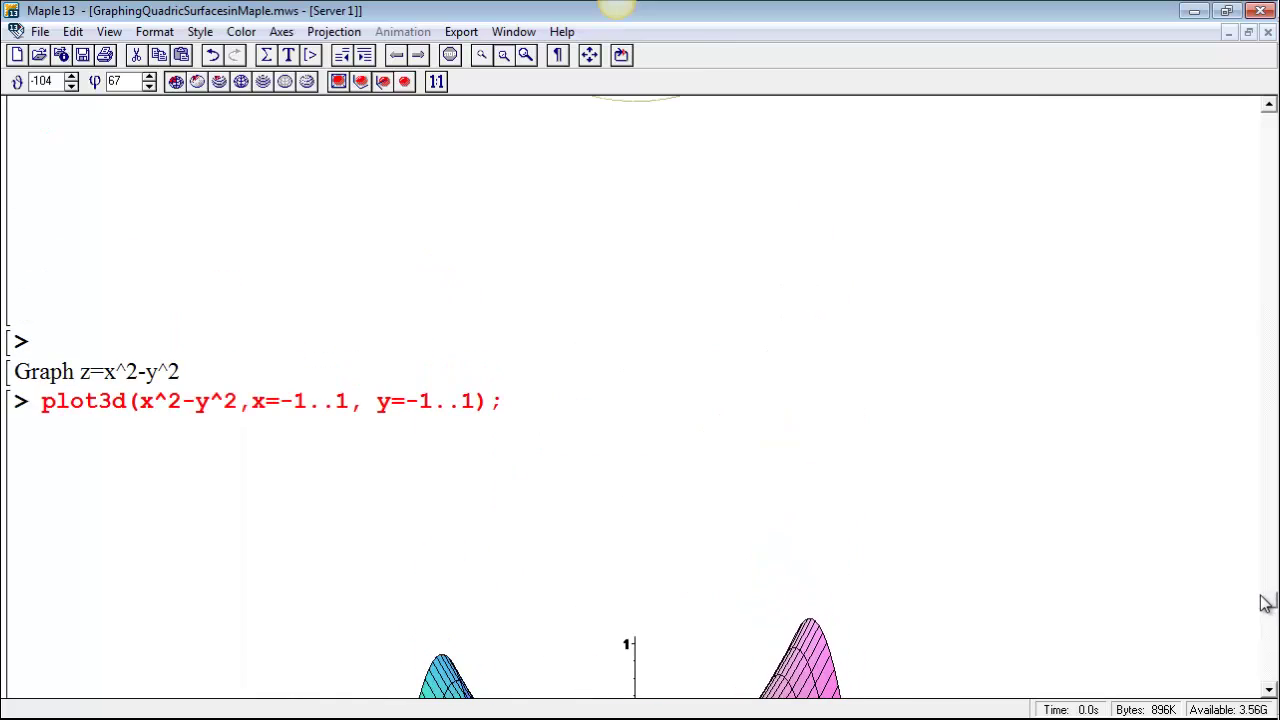
Step: Change the saddle to plot3d(x^2-2*y^2,x=-1..1, y=-1..1), re-run it, and rotate the result
click(208, 402)
key(Left)
text(2*)
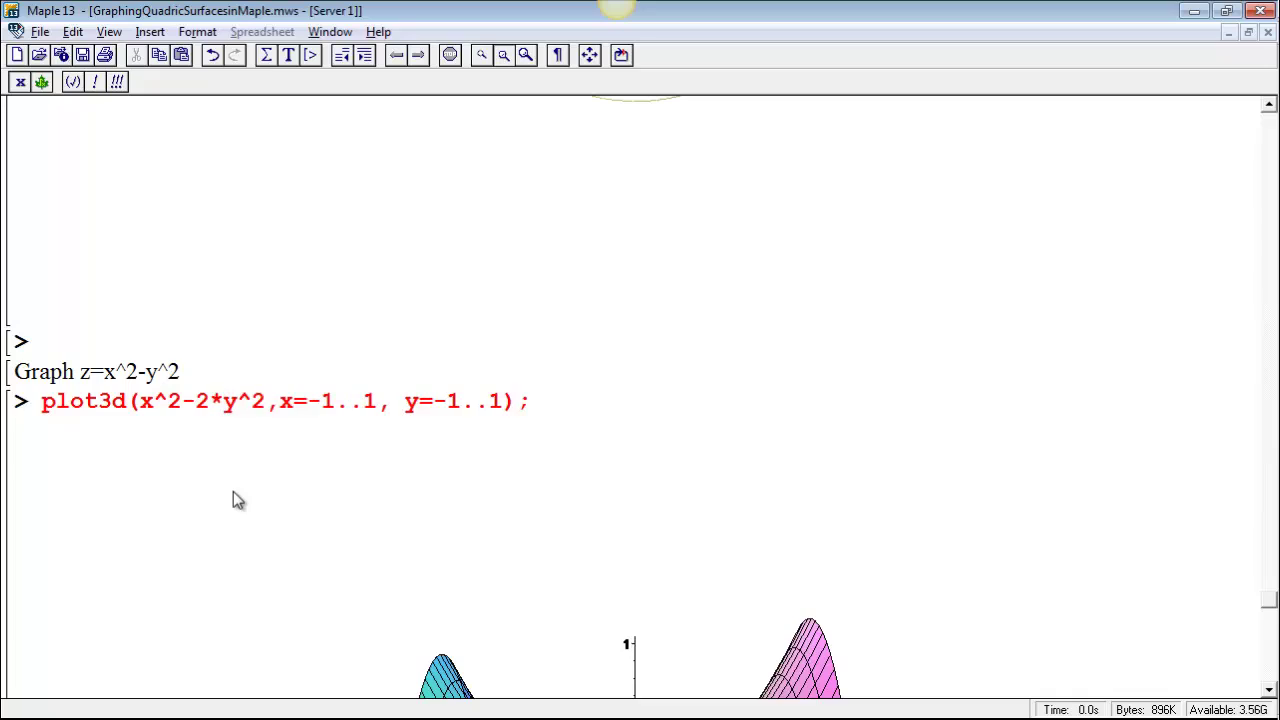
key(Return)
drag(611, 434, 662, 418)
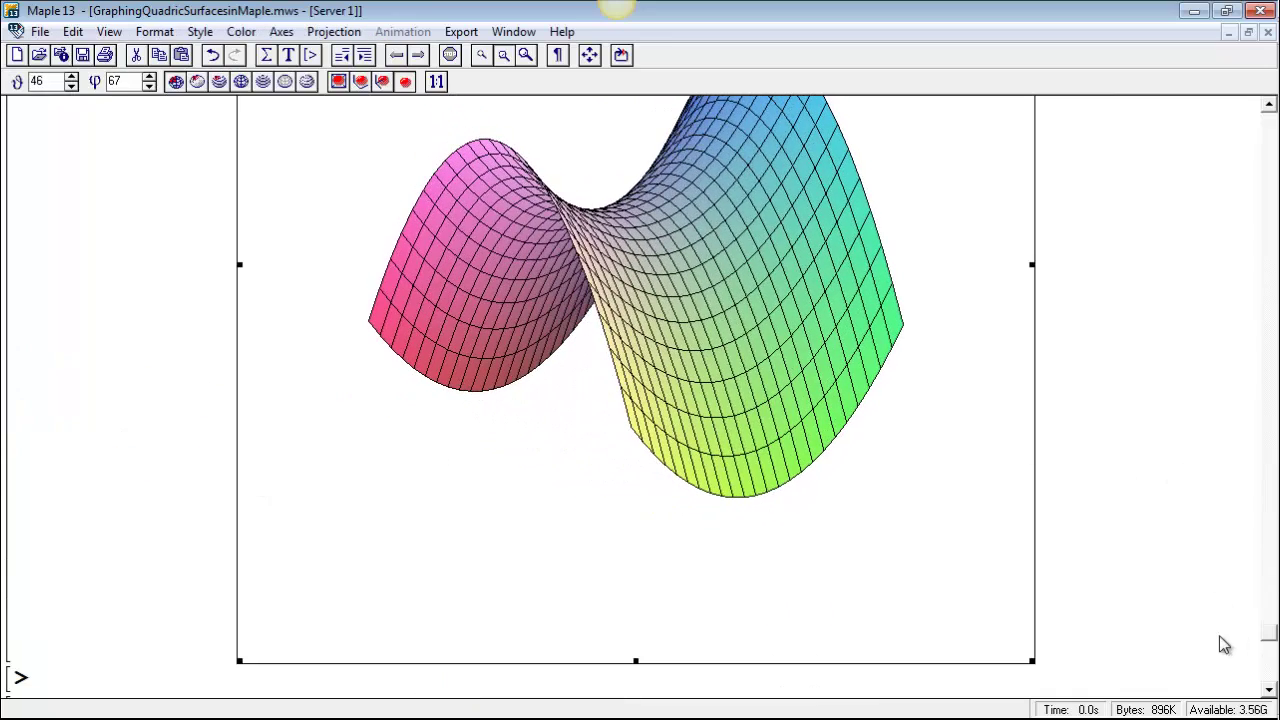
drag(766, 366, 730, 360)
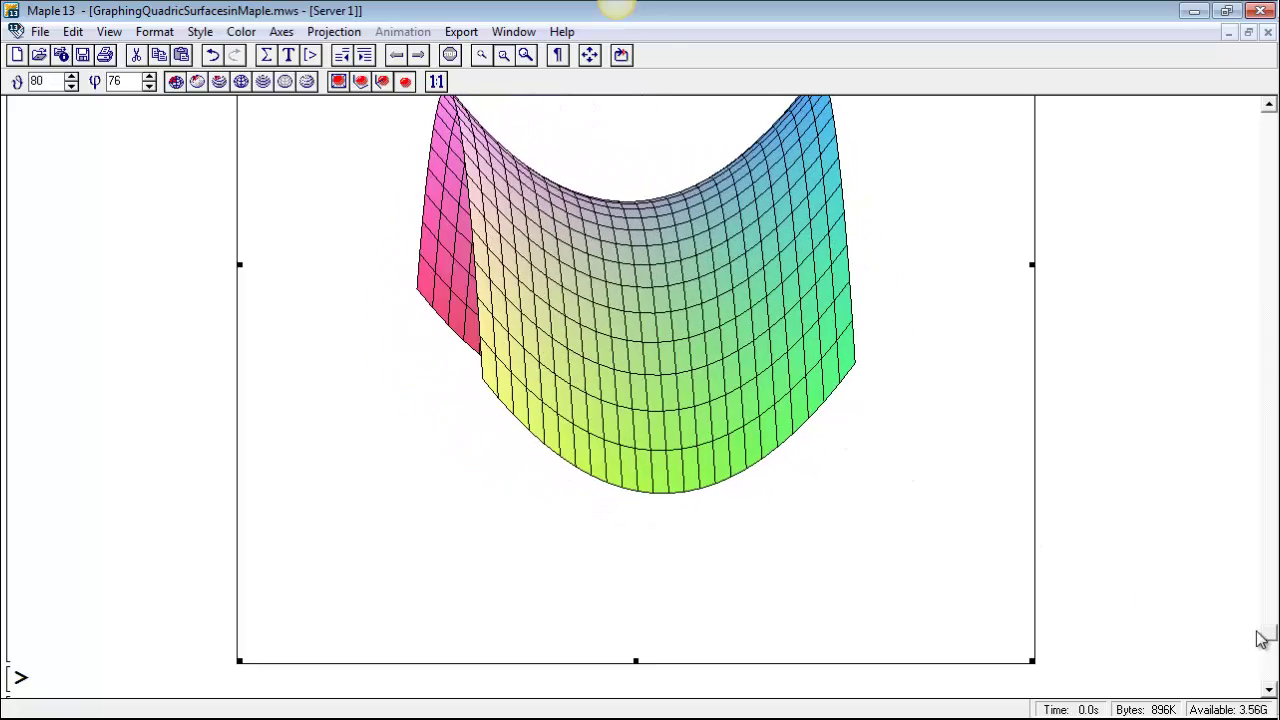
Step: Set the x^2-2*y^2 plot's projection to Constrained and rotate it to inspect
scroll(1263, 620, up, 3)
click(806, 475)
right_click(767, 474)
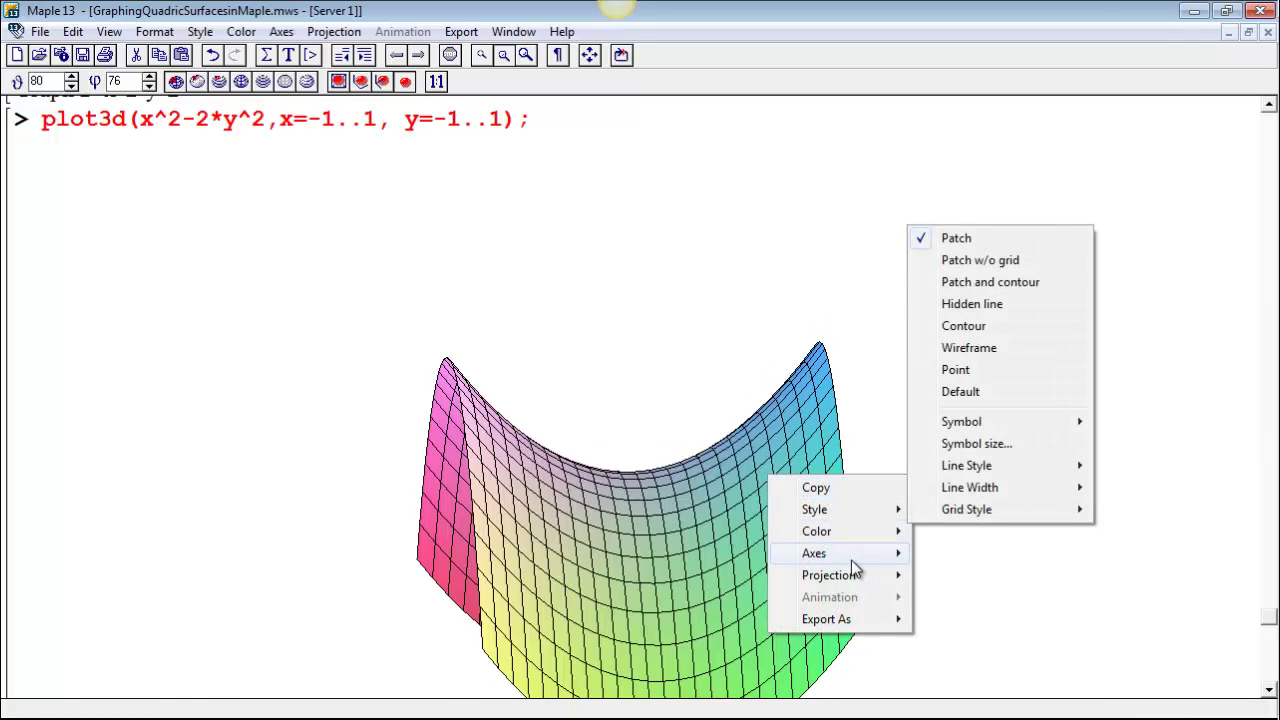
mouse_move(857, 511)
mouse_move(852, 550)
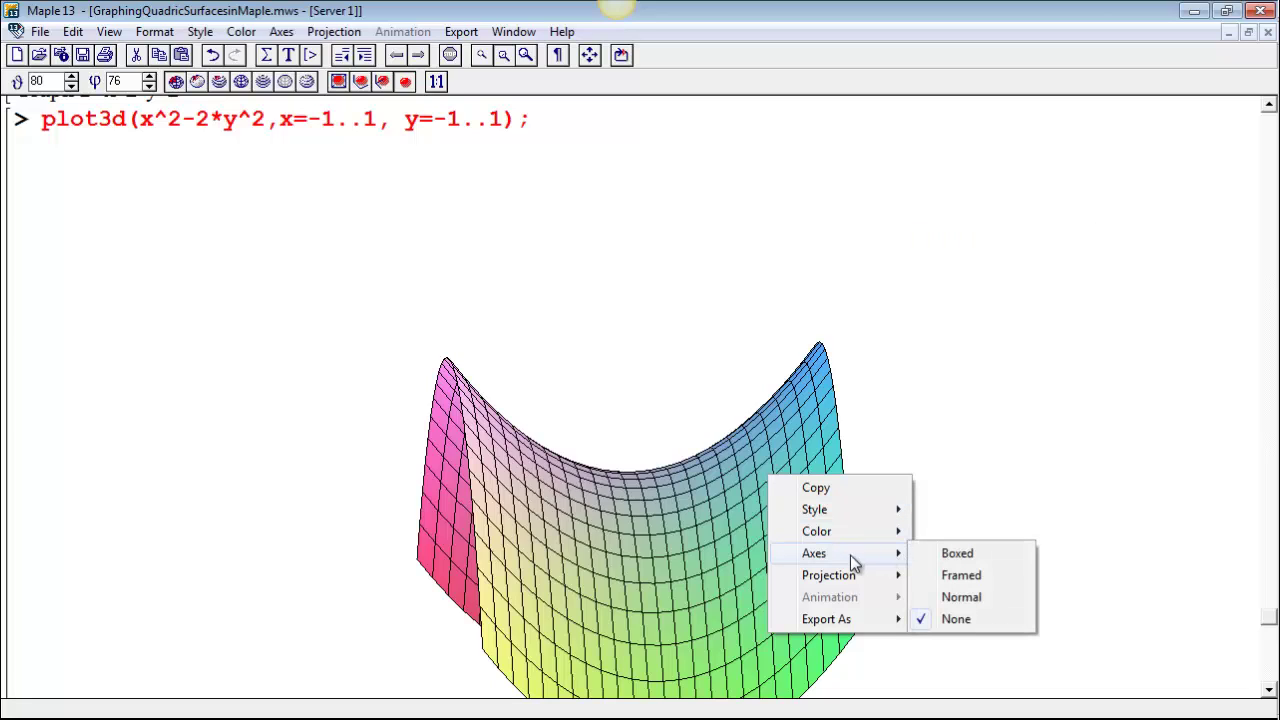
mouse_move(838, 585)
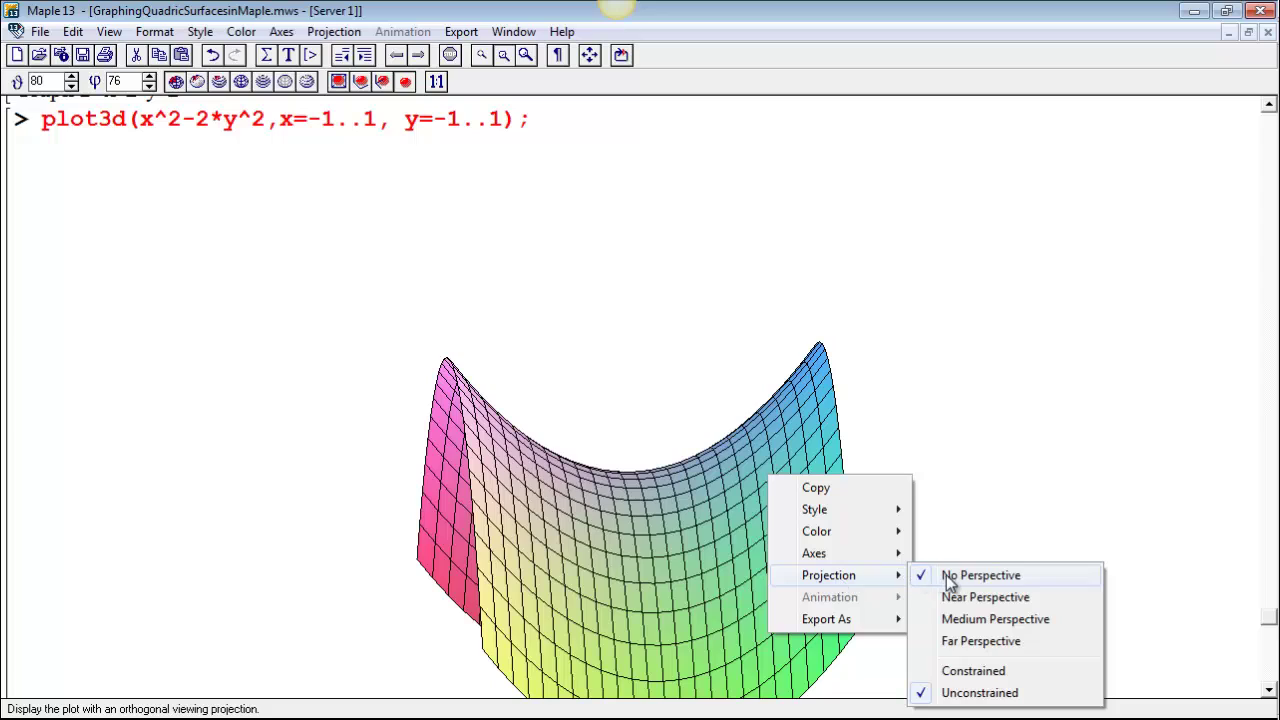
click(965, 671)
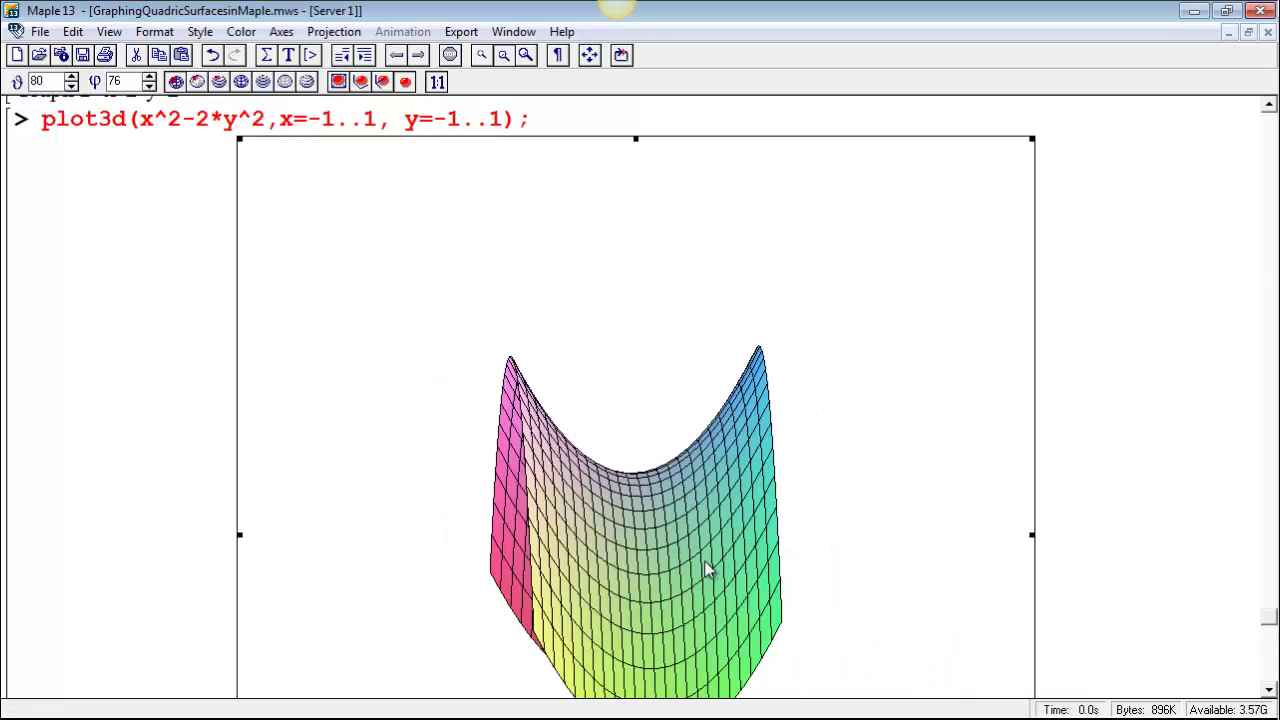
drag(709, 569, 822, 550)
drag(1266, 620, 1234, 600)
Step: Append scaling=constrained to the x^2-2*y^2 plot3d command and re-run it
click(498, 502)
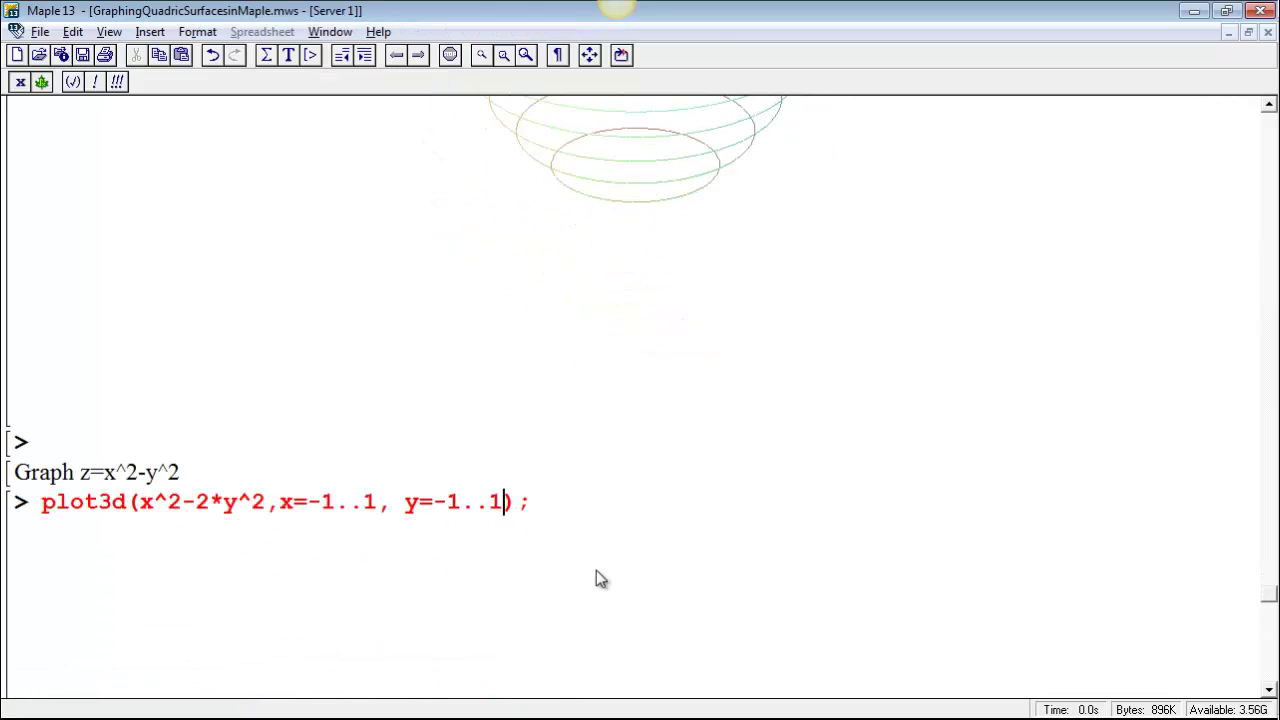
text(, scaling=constrained)
key(Return)
Step: Rotate the redrawn constrained saddle surface to view it from several angles
drag(668, 372, 646, 356)
drag(684, 405, 726, 394)
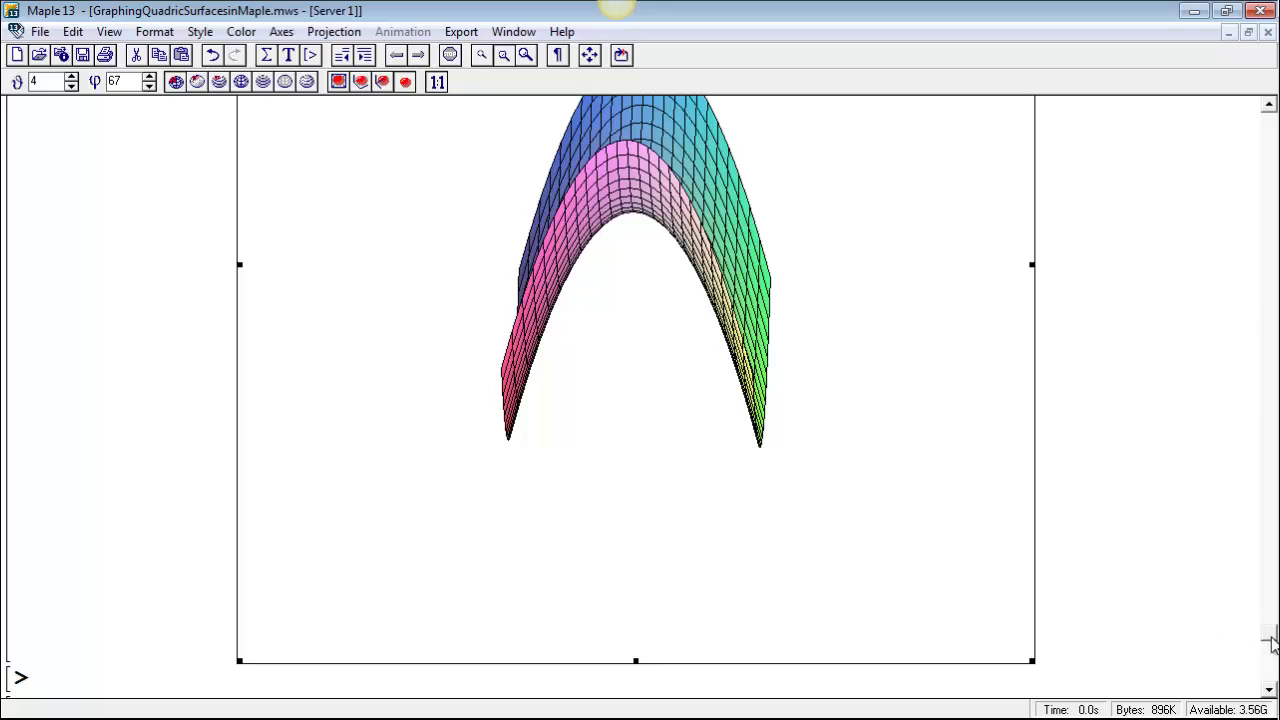
drag(749, 334, 714, 251)
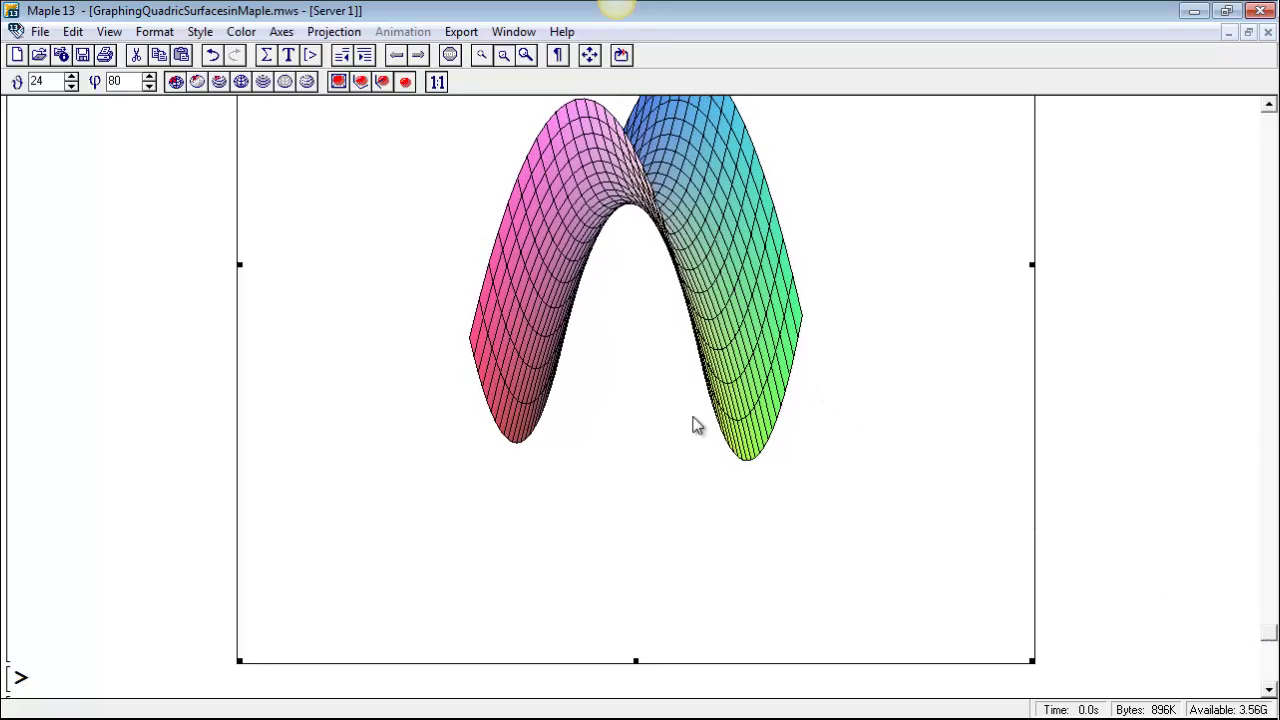
drag(697, 430, 686, 380)
click(1270, 637)
scroll(1270, 640, down, 2)
Step: Below the Graph heading, enter implicitplot3d(x^2/4+y^2/9+z^2=1, x=-2..2, y=-3..3, z=-1..1)
scroll(1270, 645, down, 3)
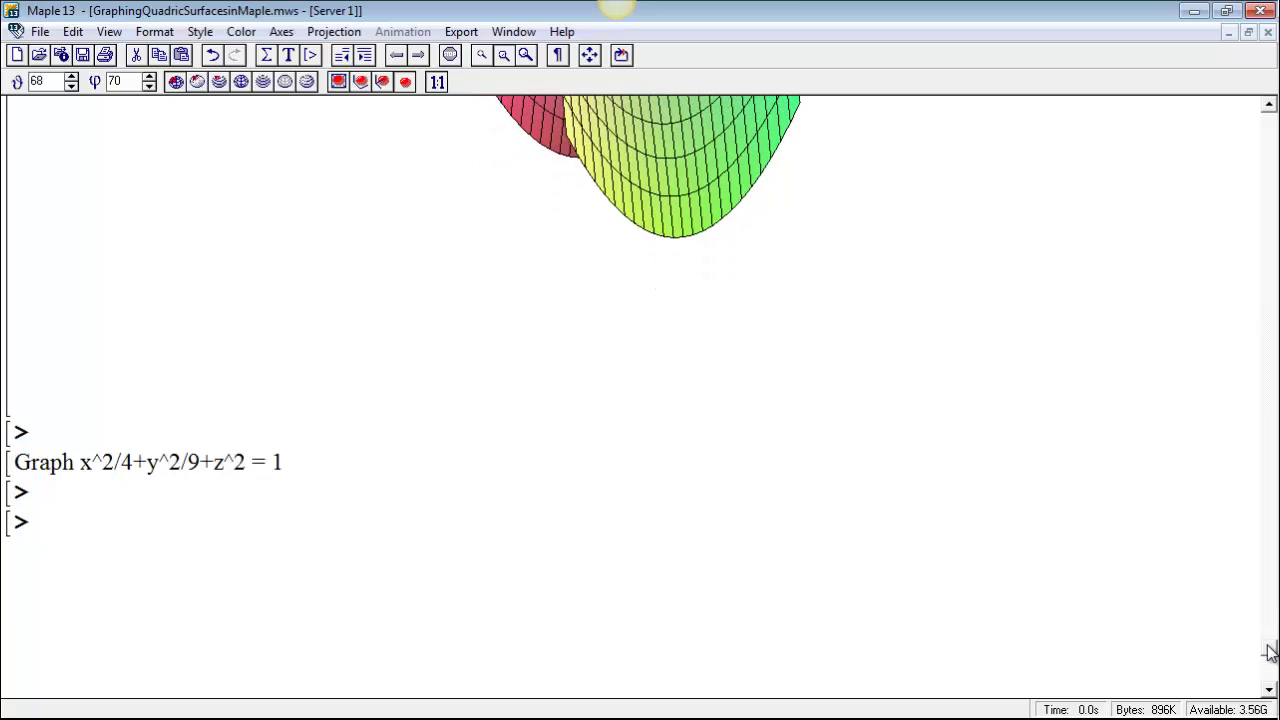
click(246, 379)
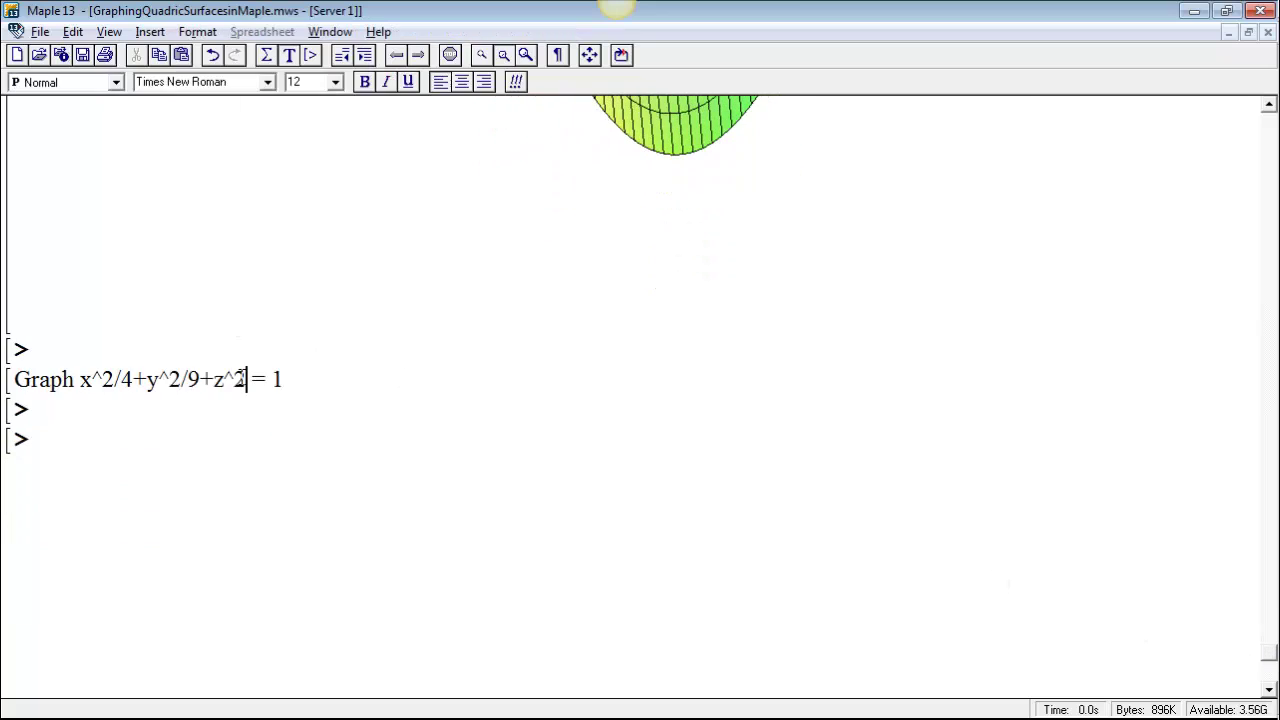
click(122, 411)
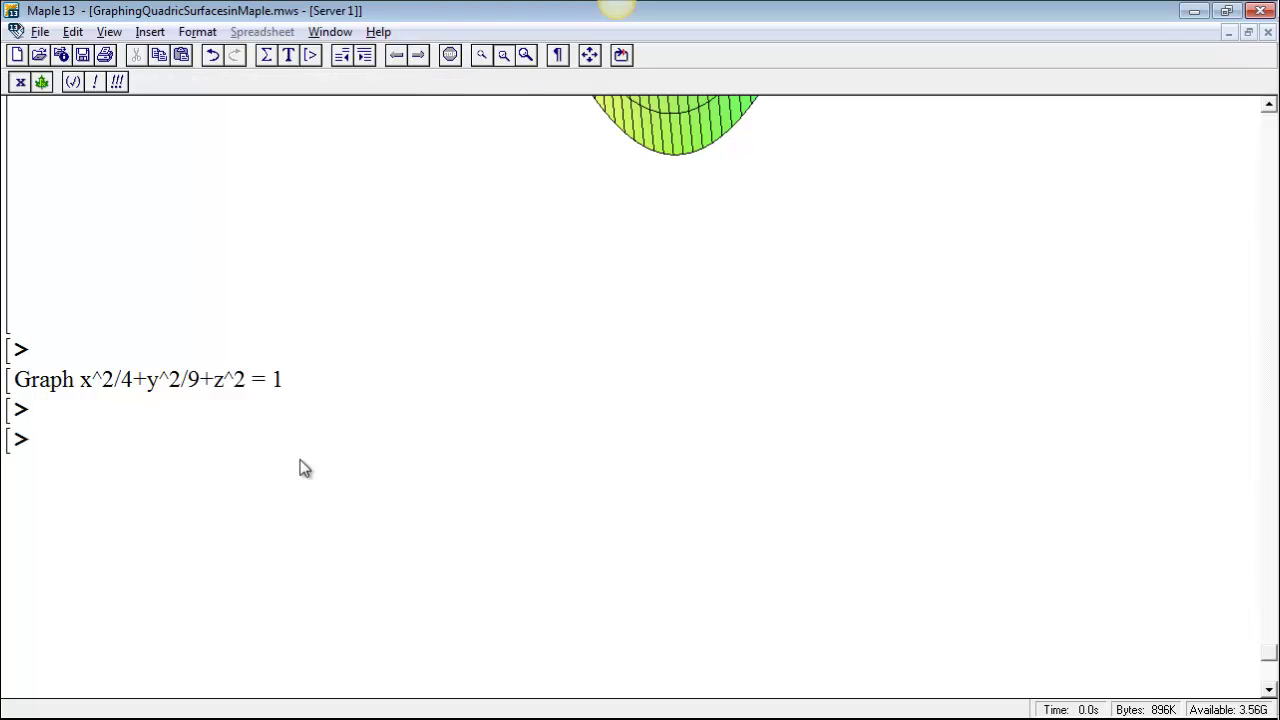
text(implo)
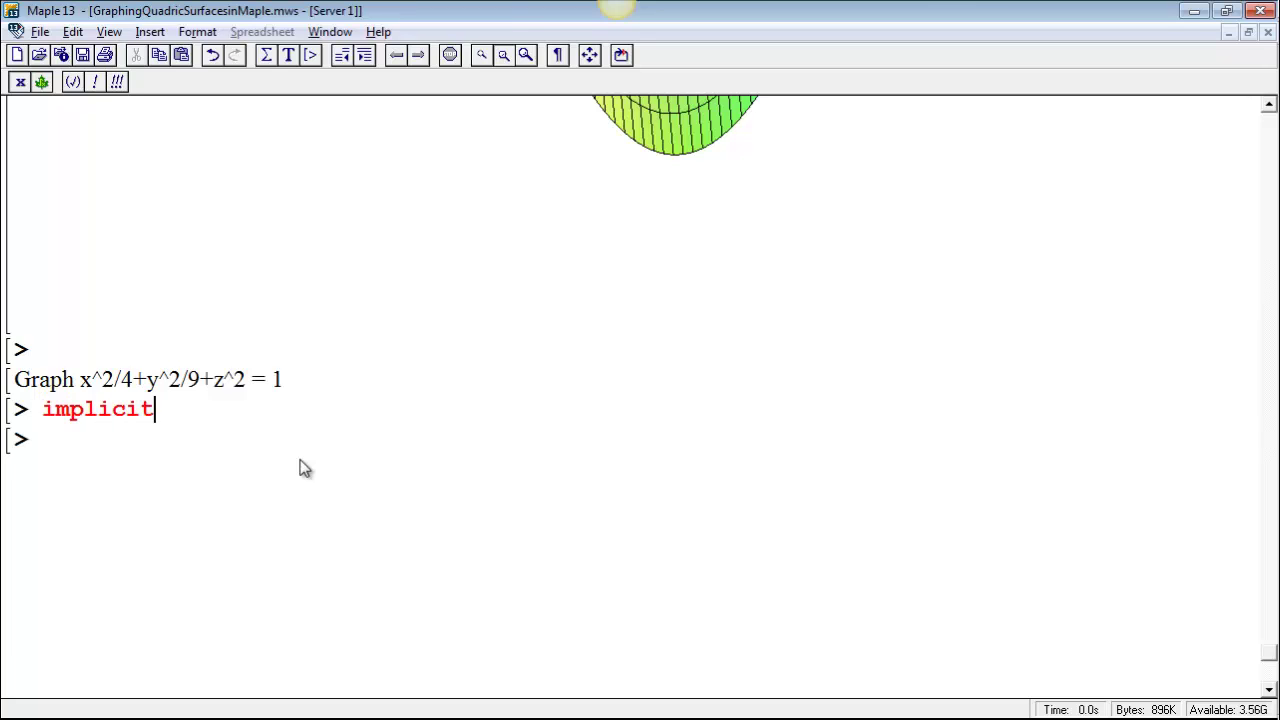
text(citplot3d(x^)
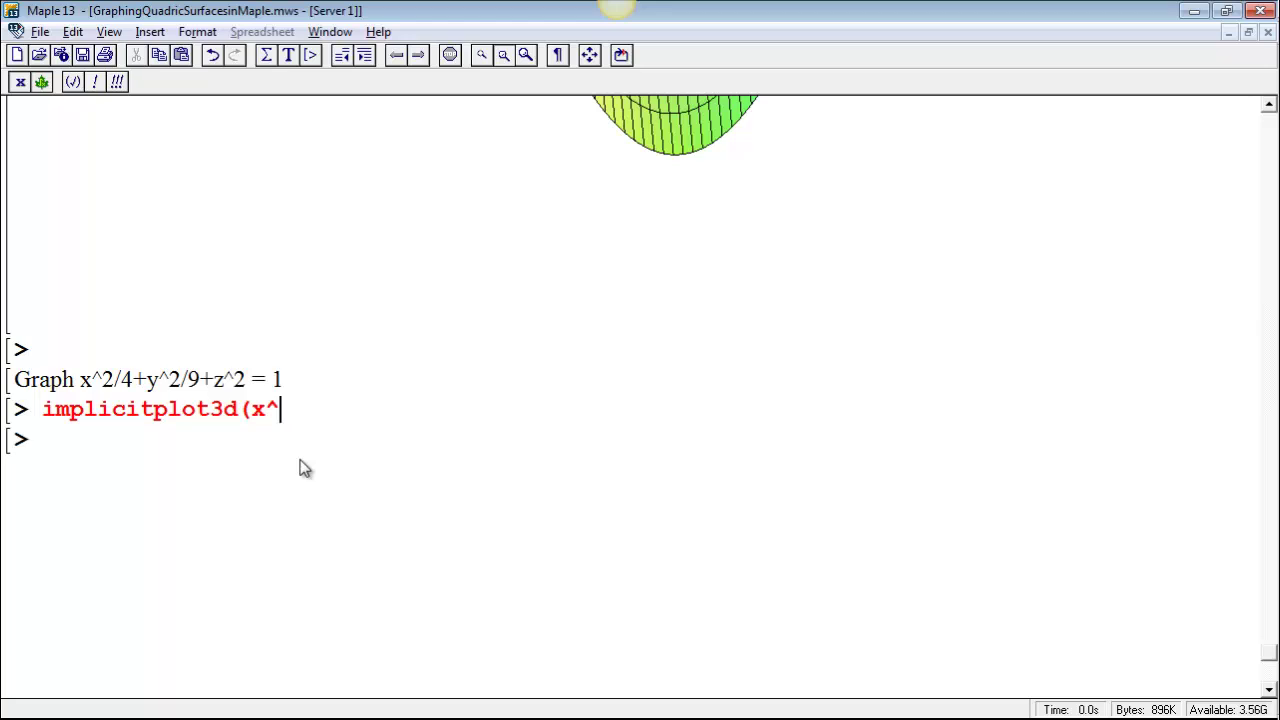
text(2/9)
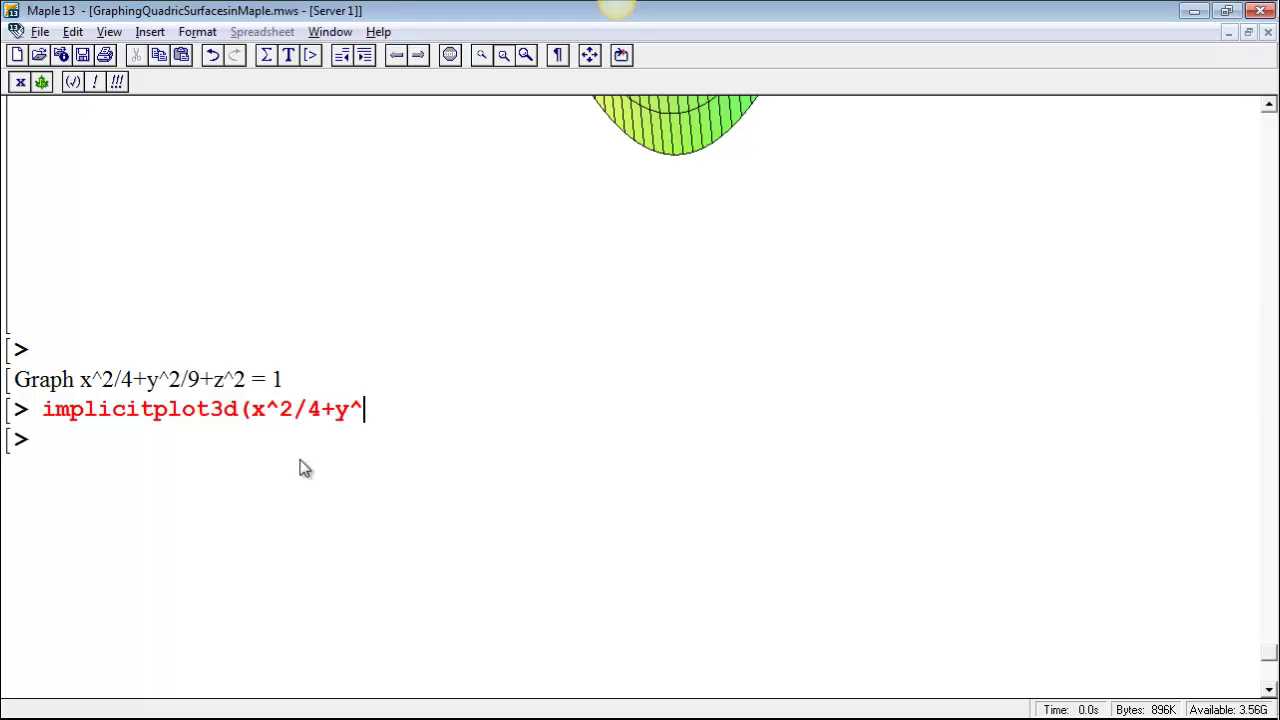
text(+z^2=1, x=-2..2)
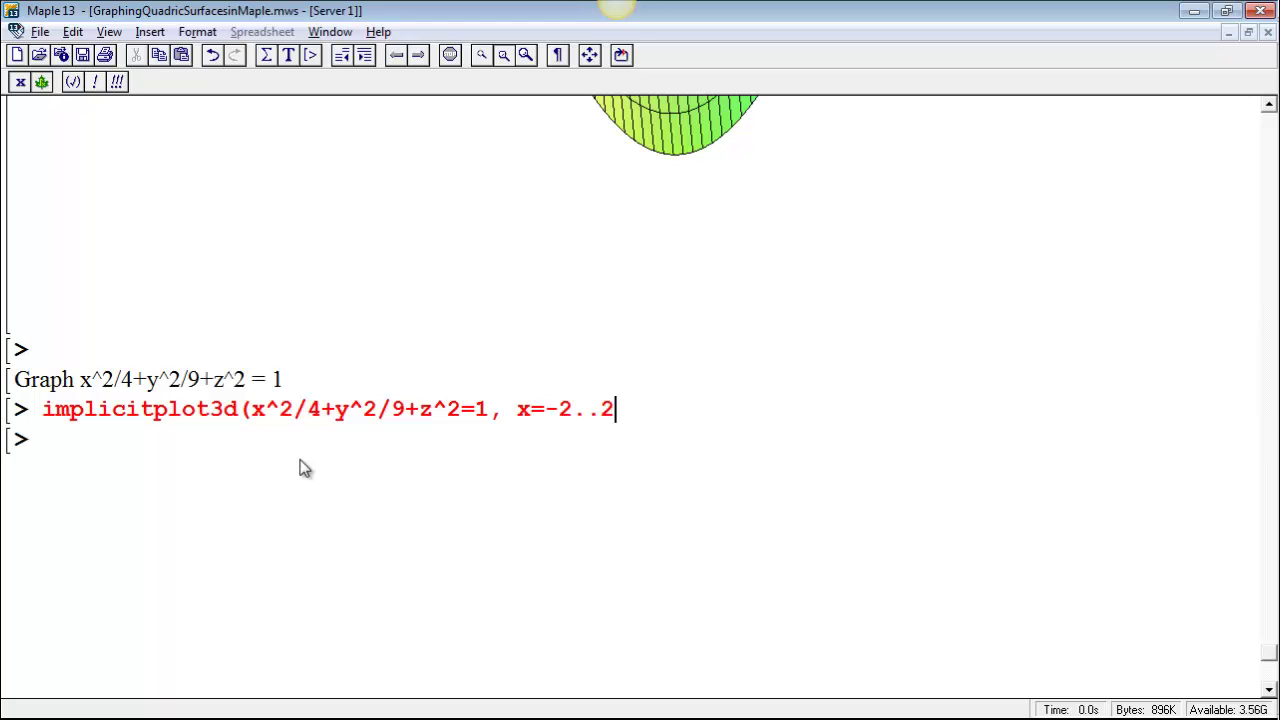
text(, y=-3..3, z=-1..1)
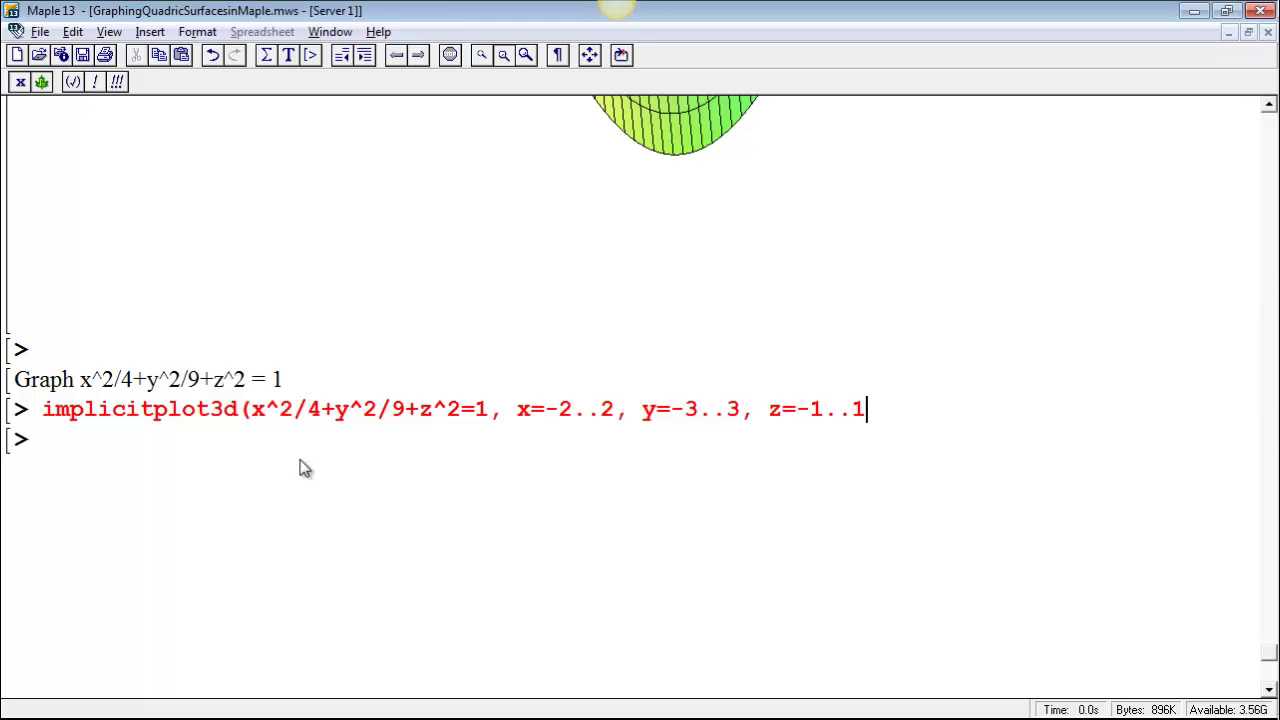
text();)
Step: Run the implicitplot3d command and set the ellipsoid's projection to Constrained
key(Return)
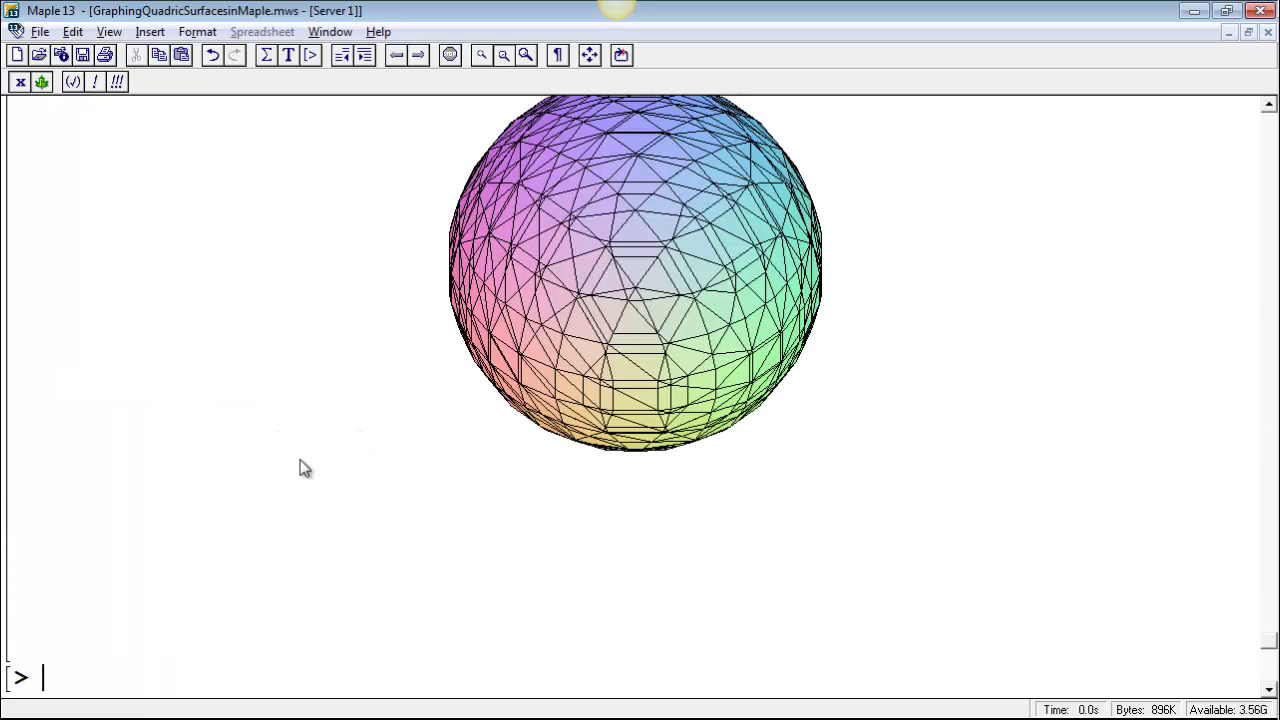
drag(549, 366, 612, 340)
right_click(617, 266)
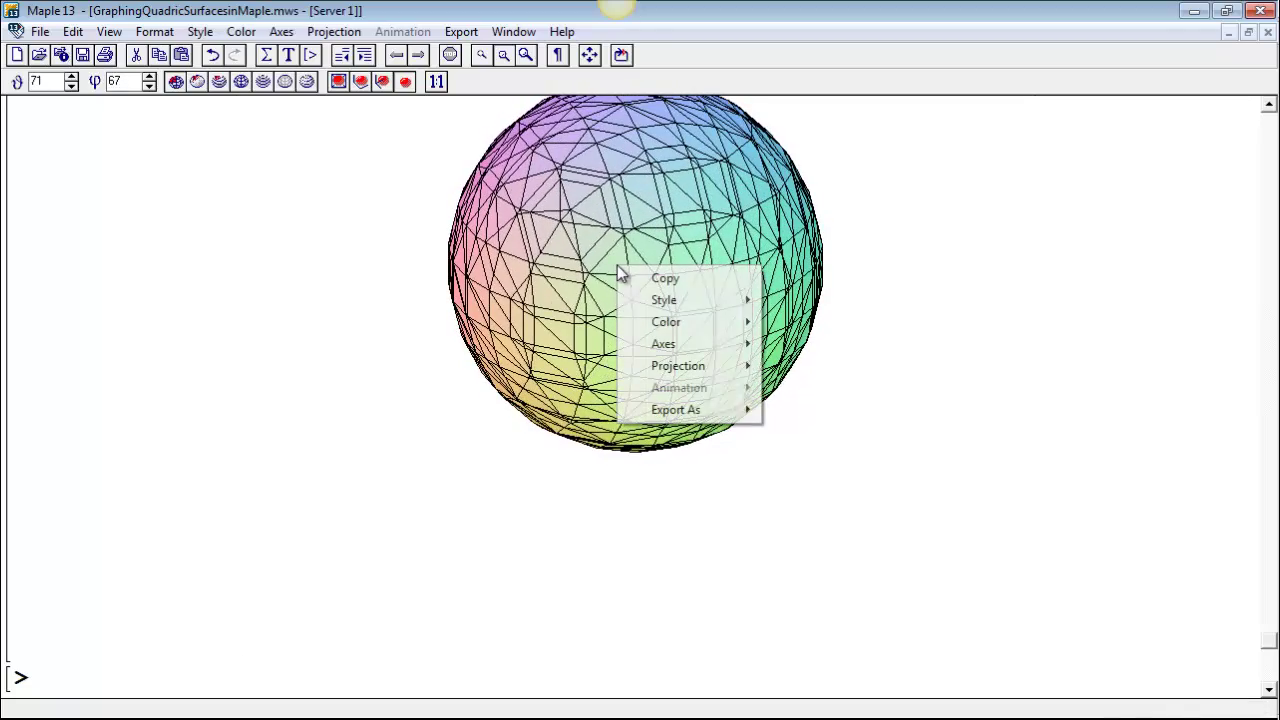
mouse_move(663, 299)
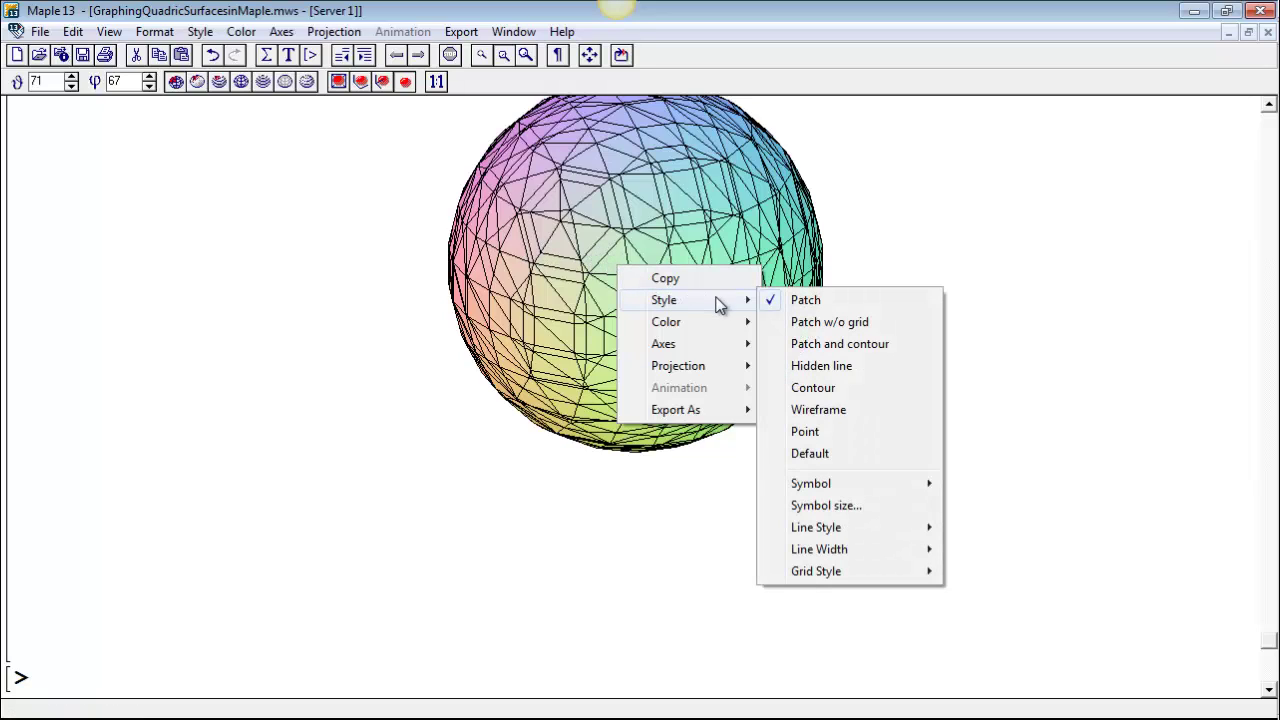
mouse_move(729, 366)
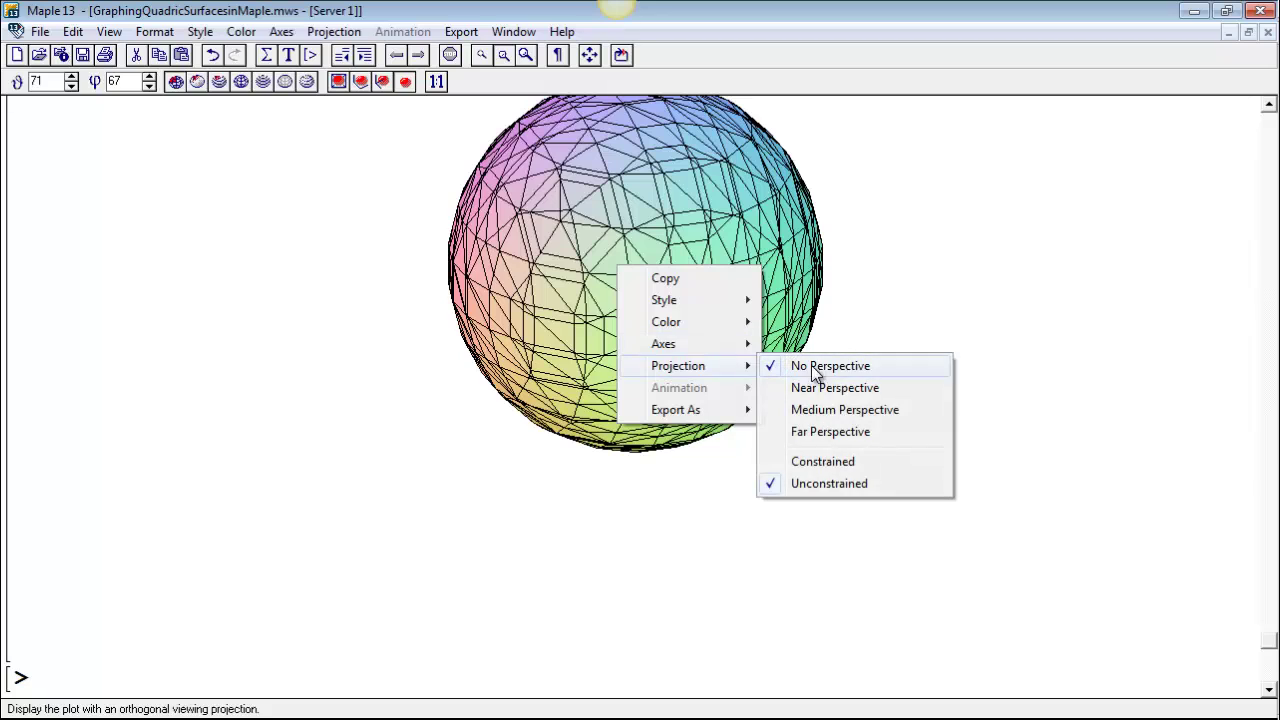
click(856, 460)
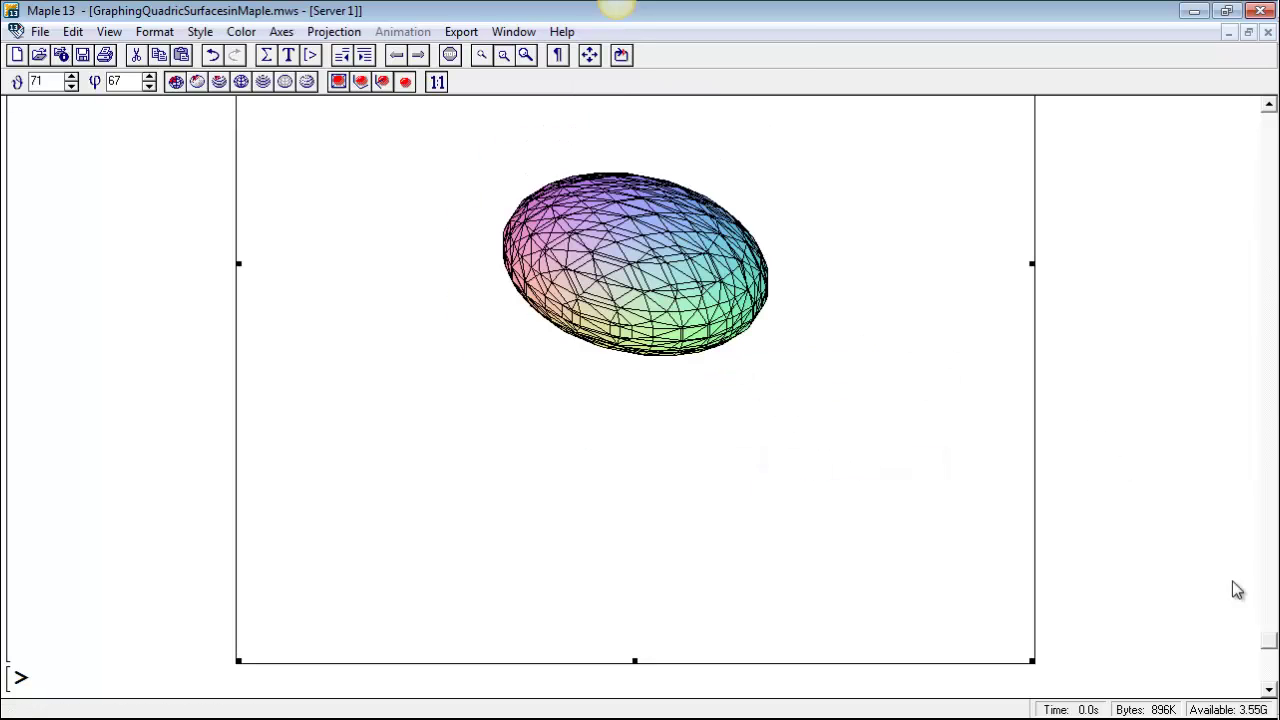
scroll(1268, 645, up, 5)
scroll(1146, 583, down, 2)
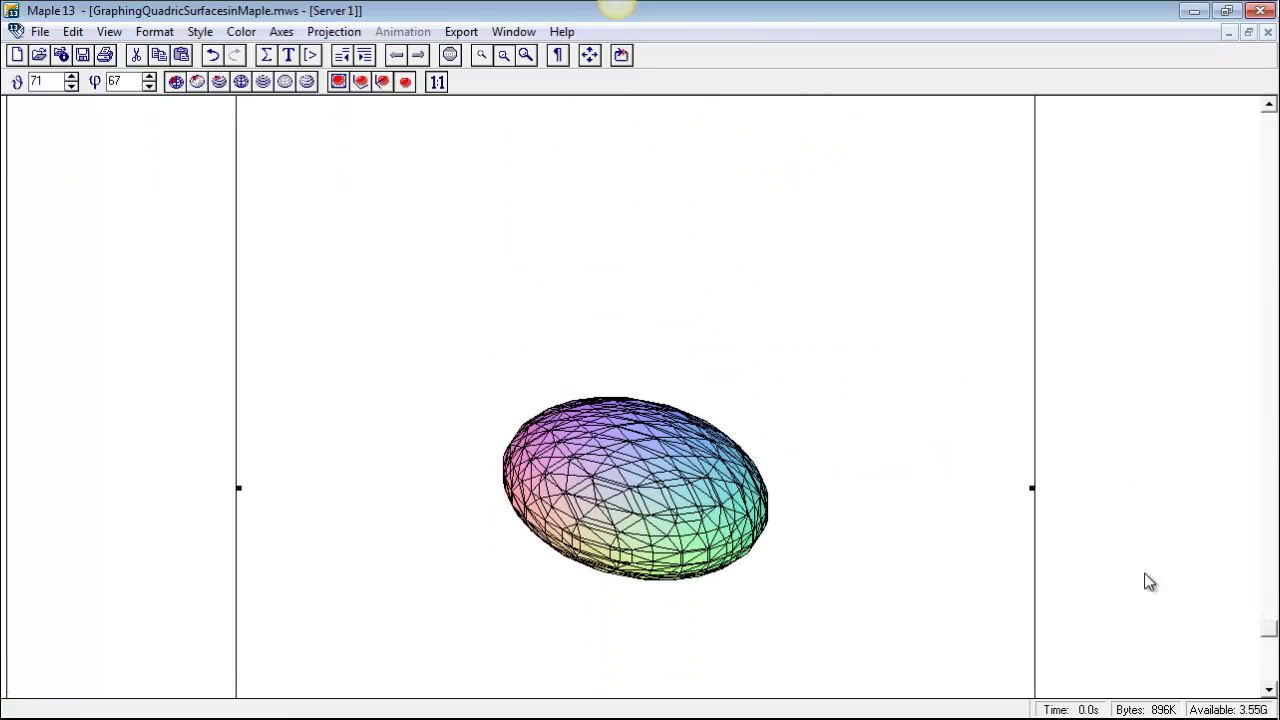
Step: Change the ellipsoid's axes to Normal, then Boxed, rotating it to view them
right_click(662, 502)
mouse_move(737, 577)
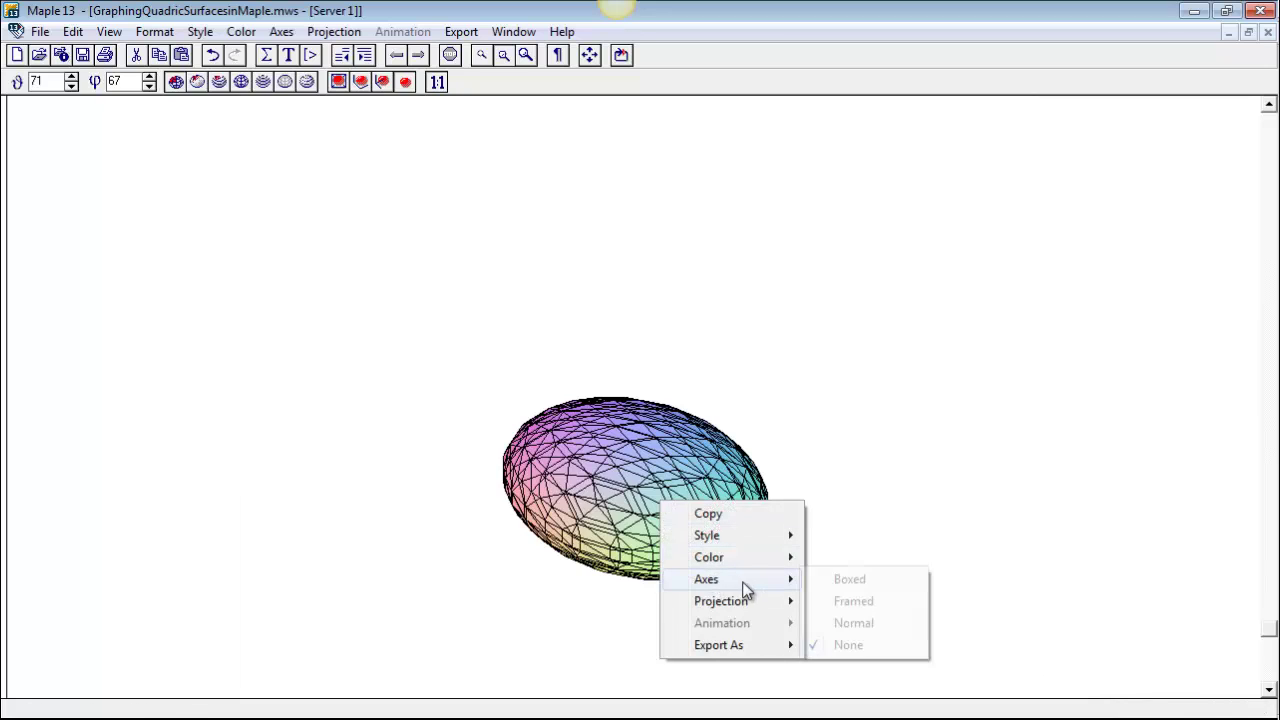
click(855, 624)
drag(700, 522, 677, 512)
right_click(677, 512)
mouse_move(757, 583)
click(857, 583)
mouse_move(632, 497)
mouse_down()
mouse_move(648, 493)
mouse_move(618, 500)
mouse_move(720, 502)
mouse_move(618, 510)
mouse_move(703, 491)
mouse_up()
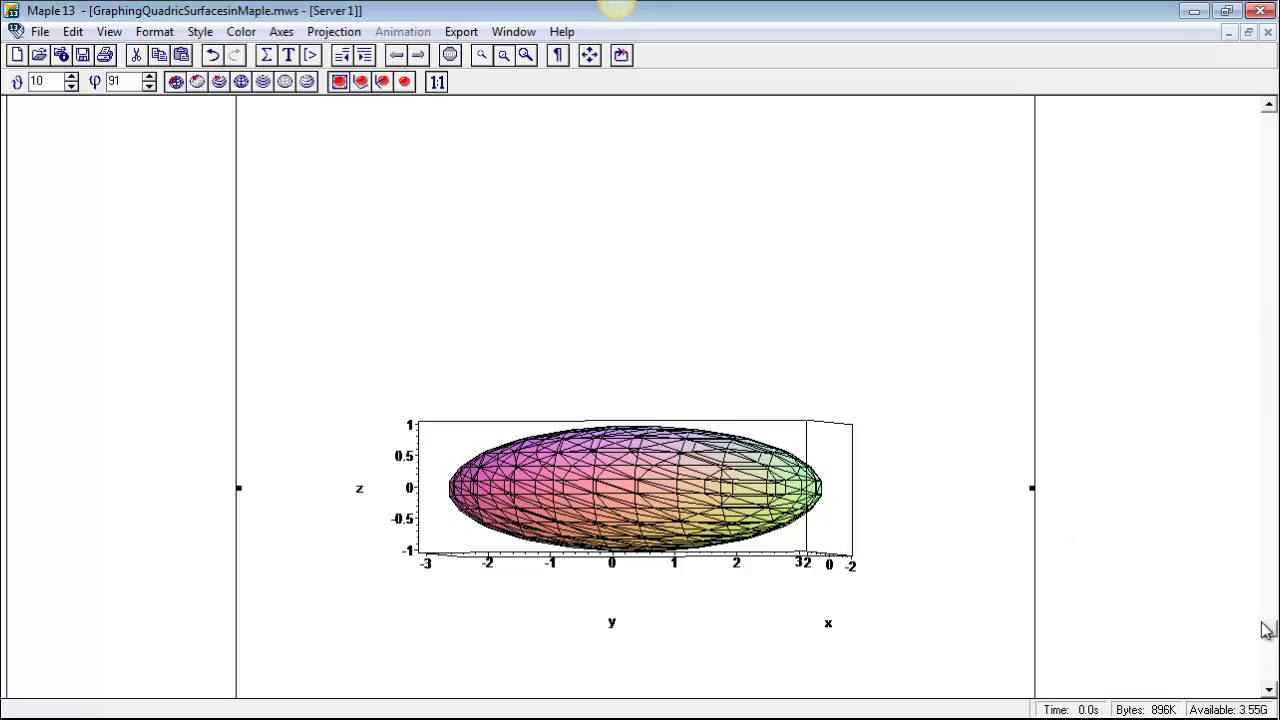
scroll(1265, 620, down, 1)
scroll(1260, 607, up, 8)
scroll(1257, 625, down, 8)
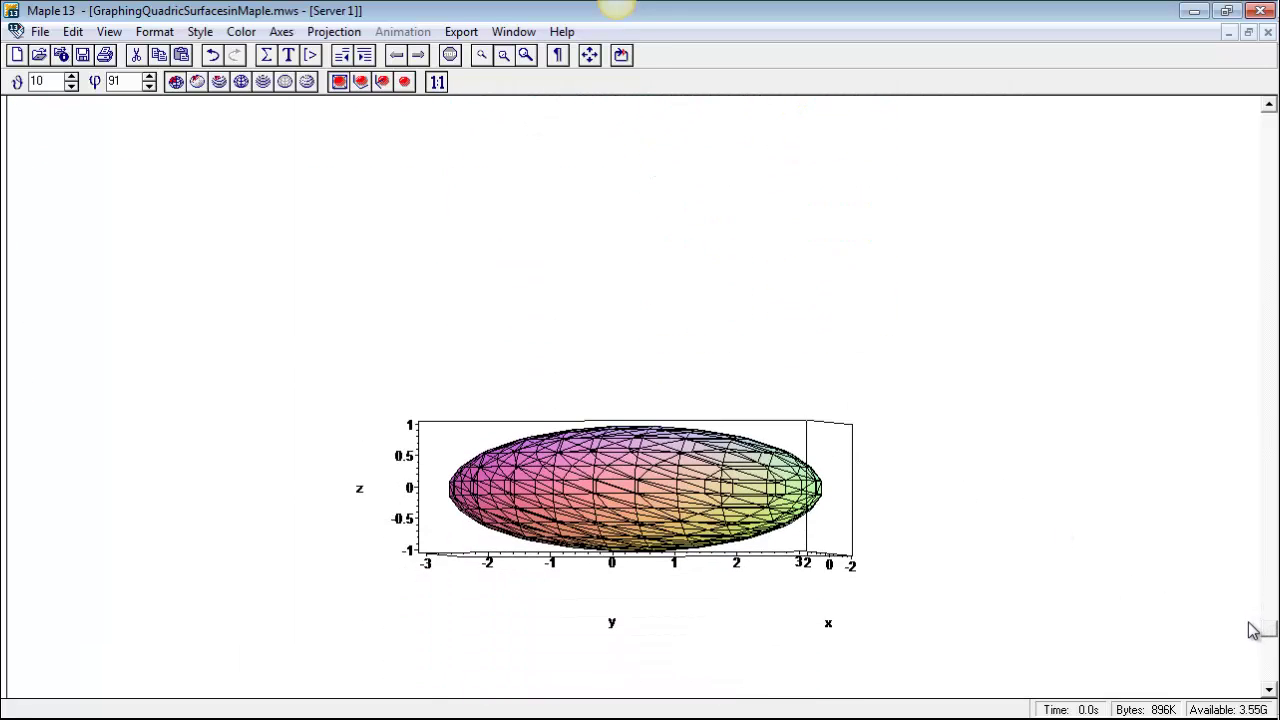
scroll(1252, 630, down, 1)
scroll(1252, 628, up, 3)
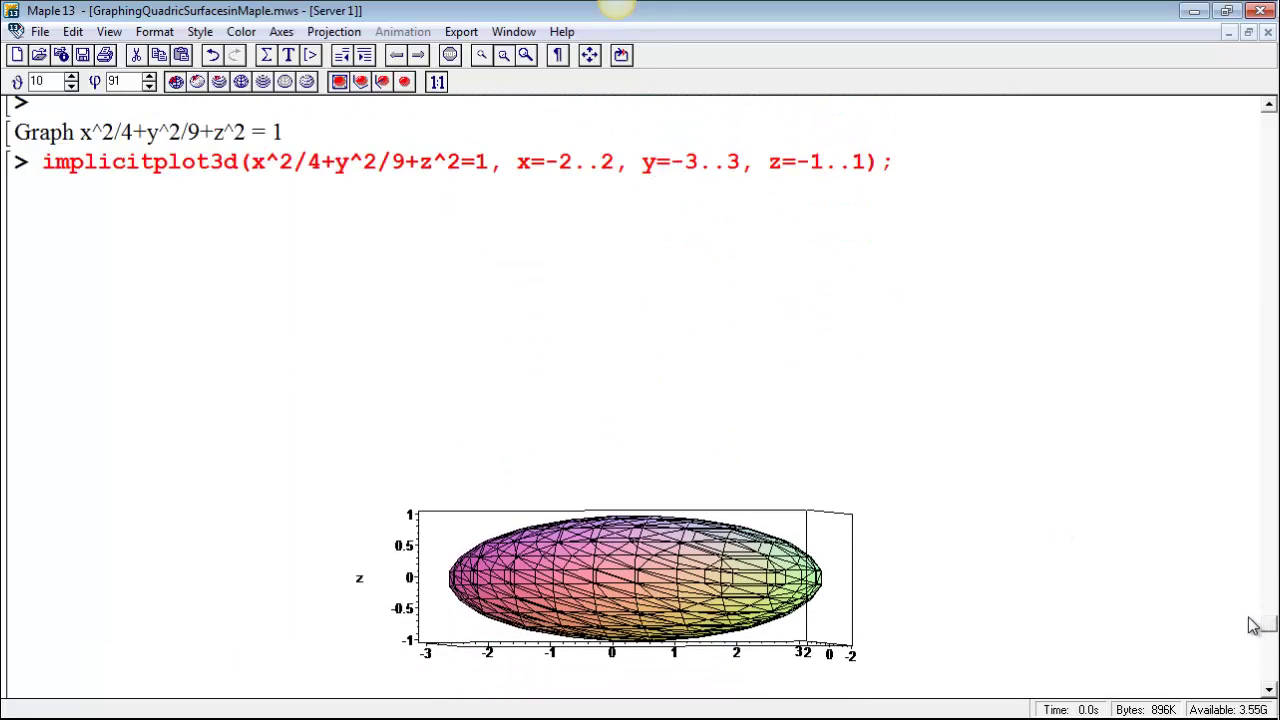
scroll(1252, 626, down, 8)
scroll(1252, 626, up, 8)
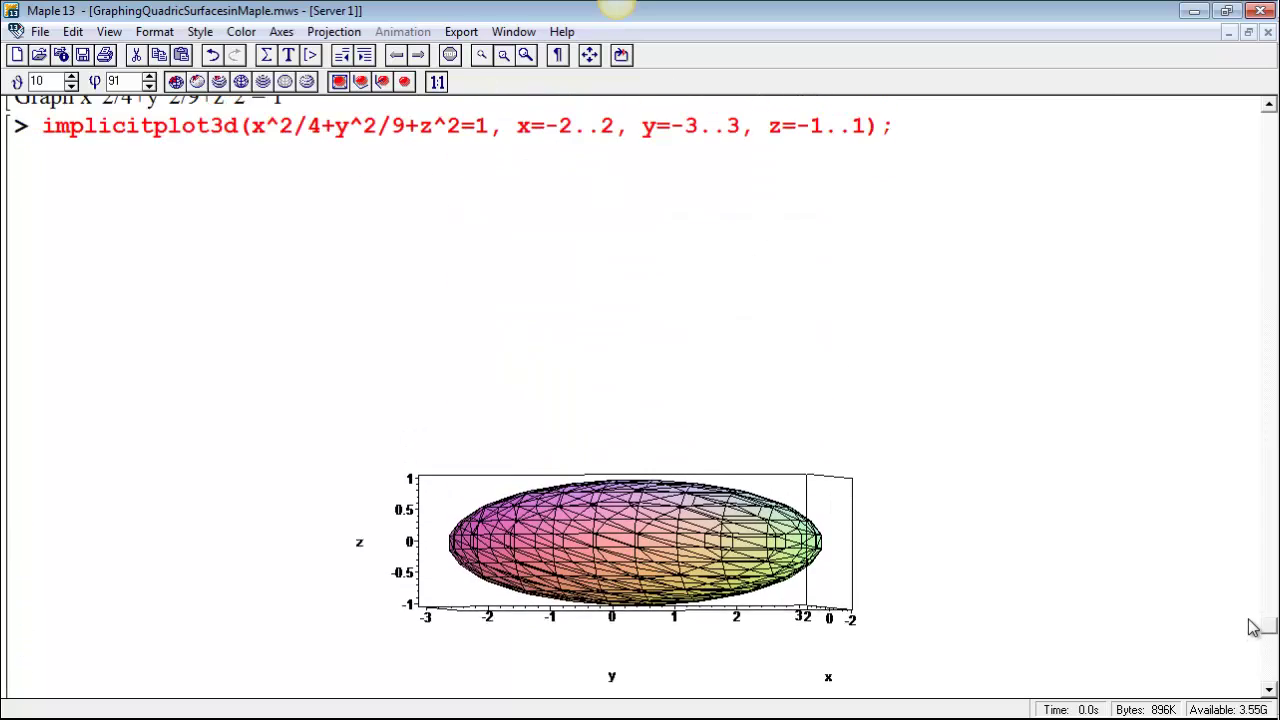
scroll(1252, 626, up, 1)
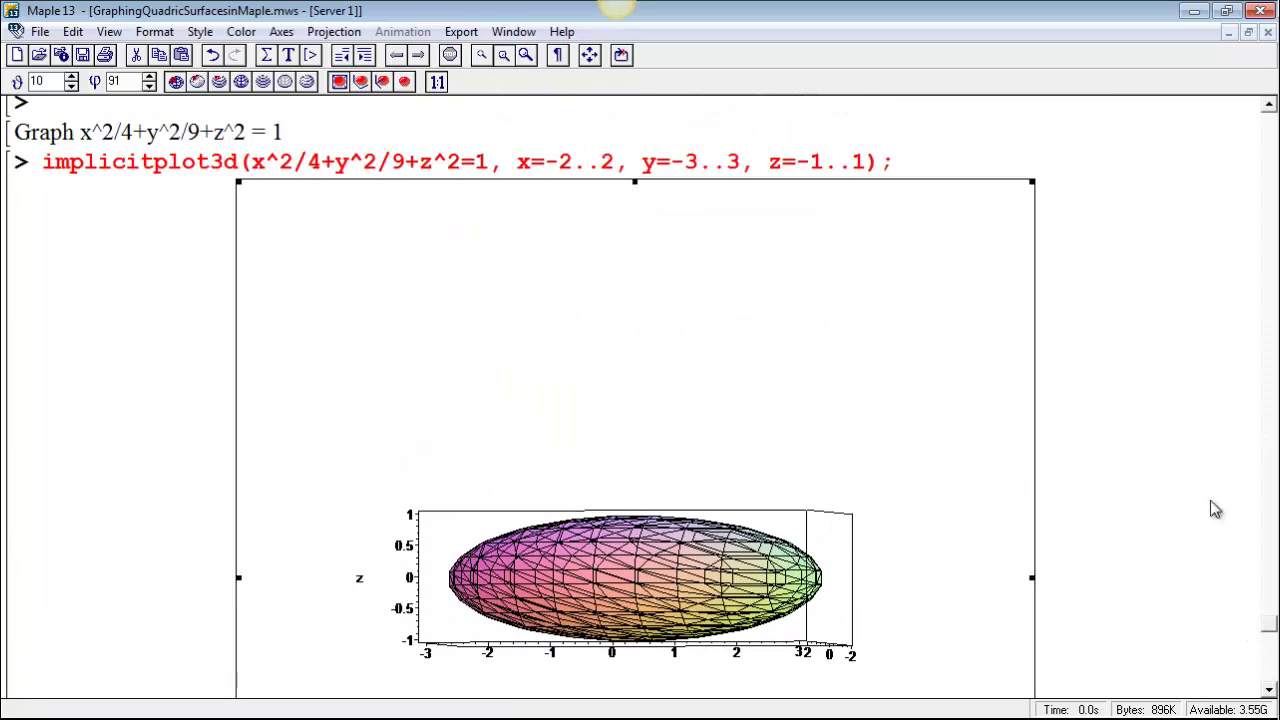
scroll(1265, 622, up, 1)
scroll(1268, 628, down, 3)
drag(697, 465, 731, 507)
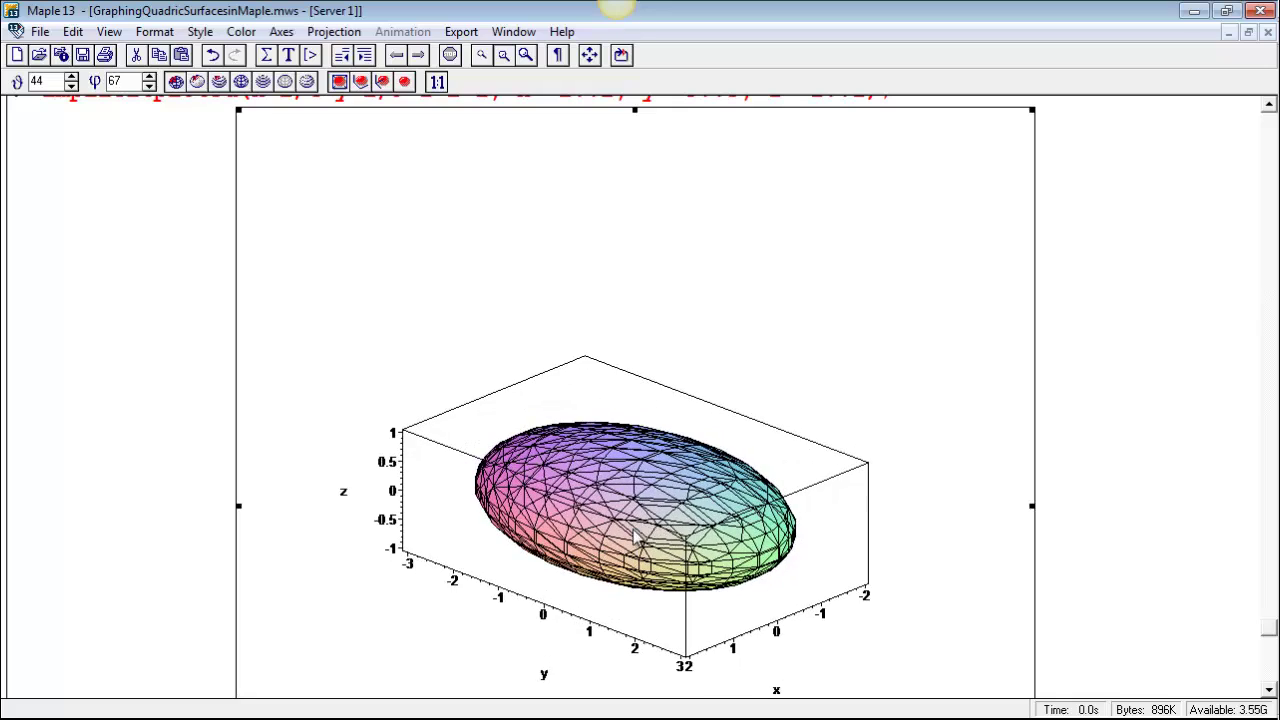
drag(636, 537, 620, 512)
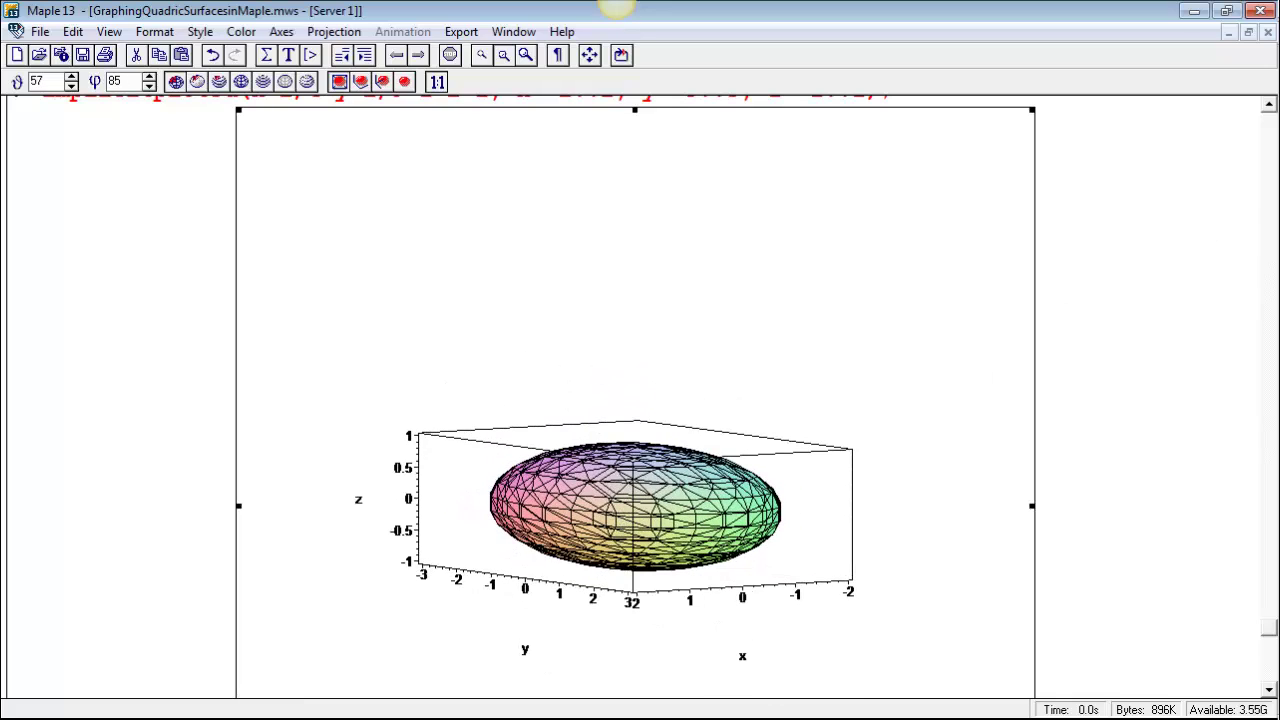